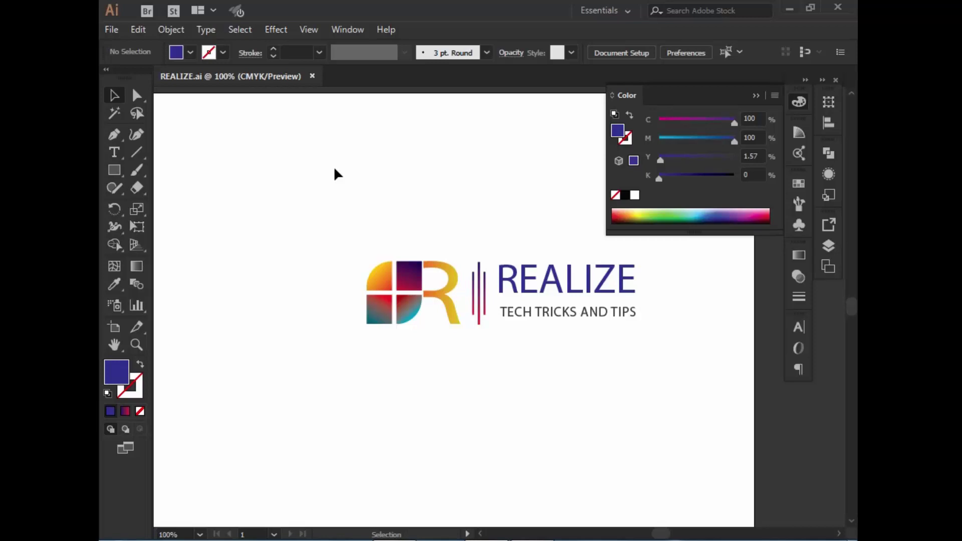
Begin a new document measured in pixels
key("v")
key("ctrl+n")
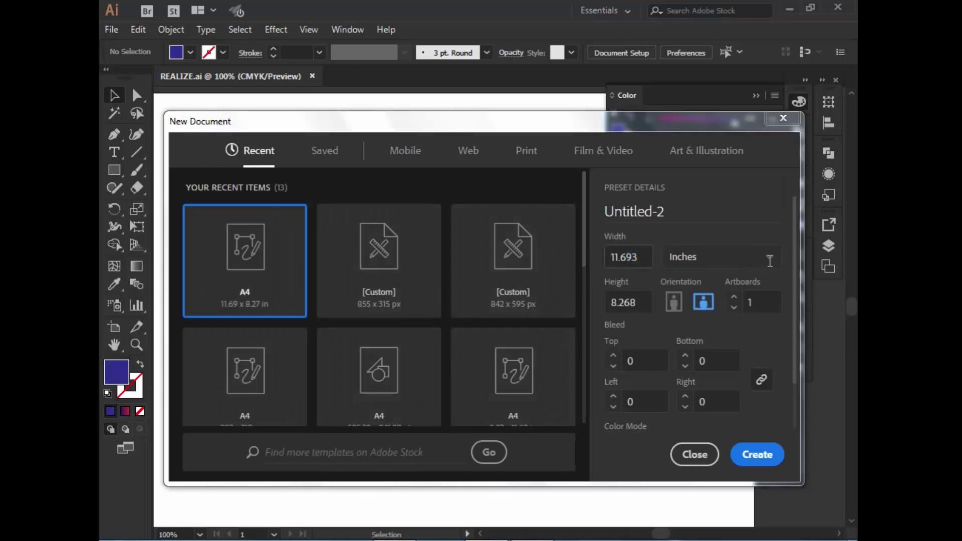
left_click(769, 258)
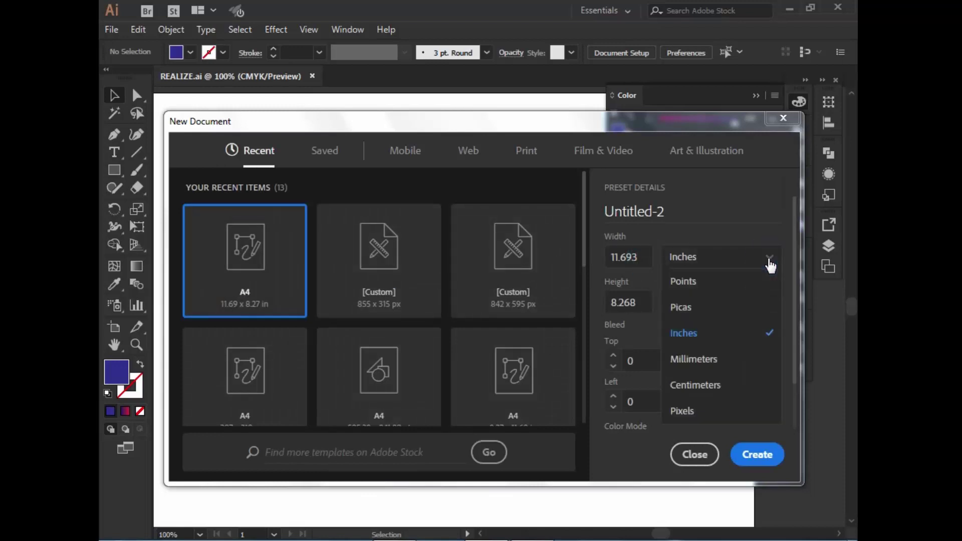
left_click(681, 412)
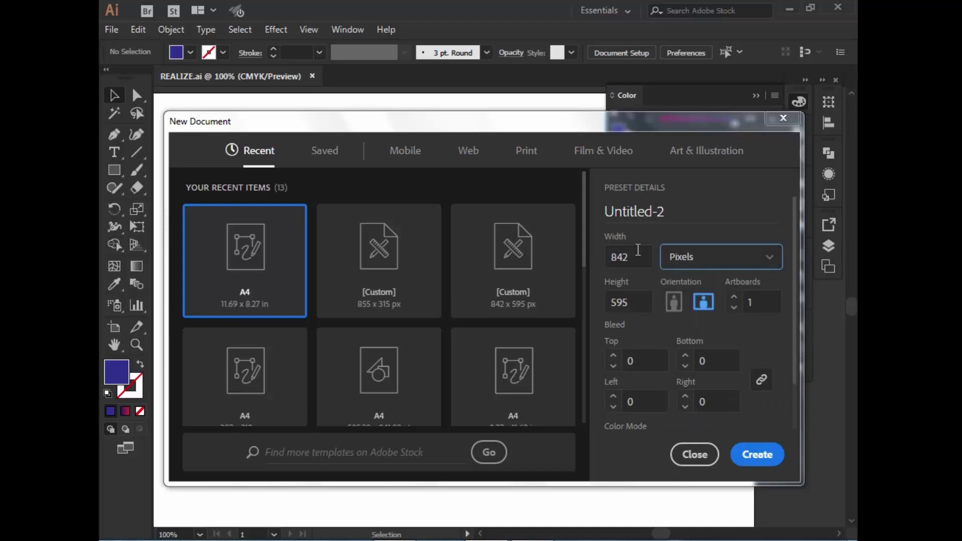
Make the artboard 855 px wide by 315 px high and create the document
key("End")
type("855")
left_click(616, 256)
double_click(615, 256)
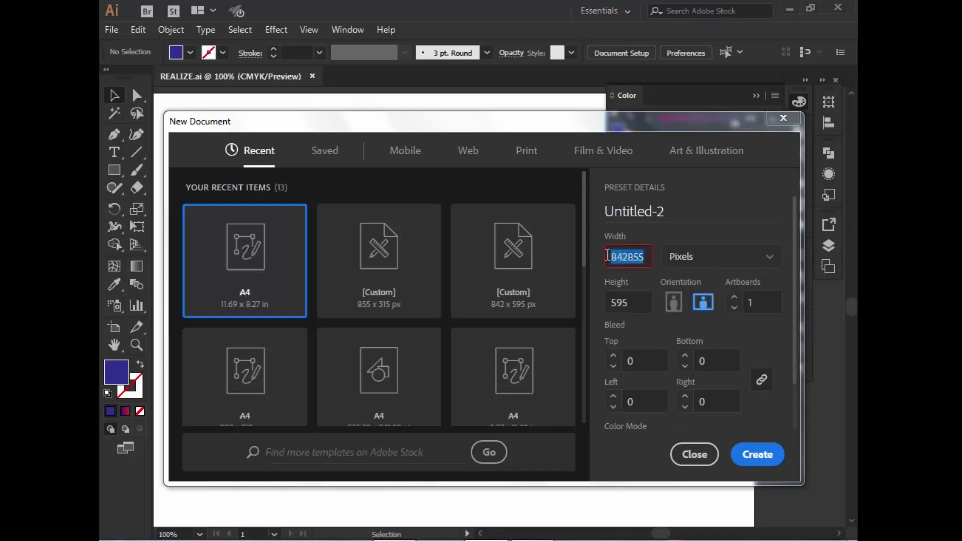
key("BackSpace")
type("5")
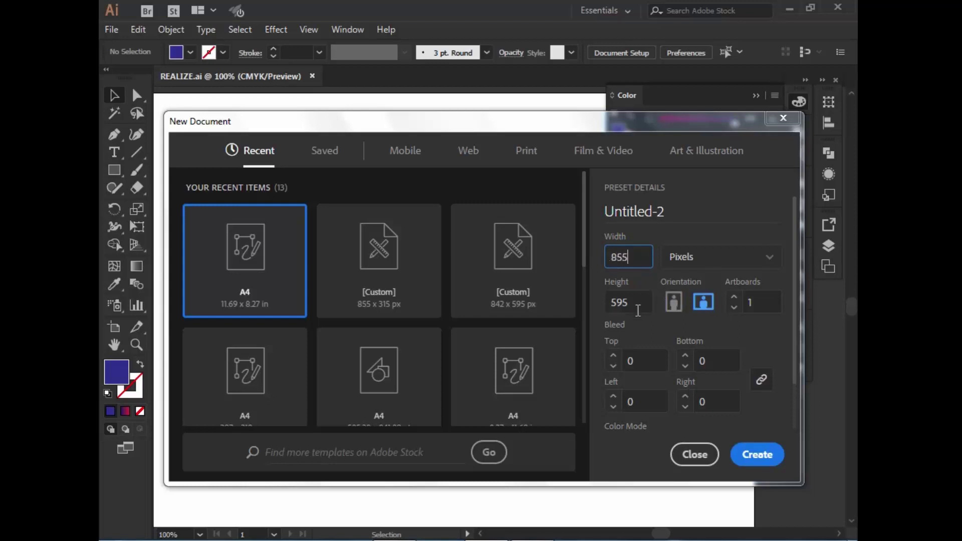
double_click(637, 308)
key("BackSpace")
type("315")
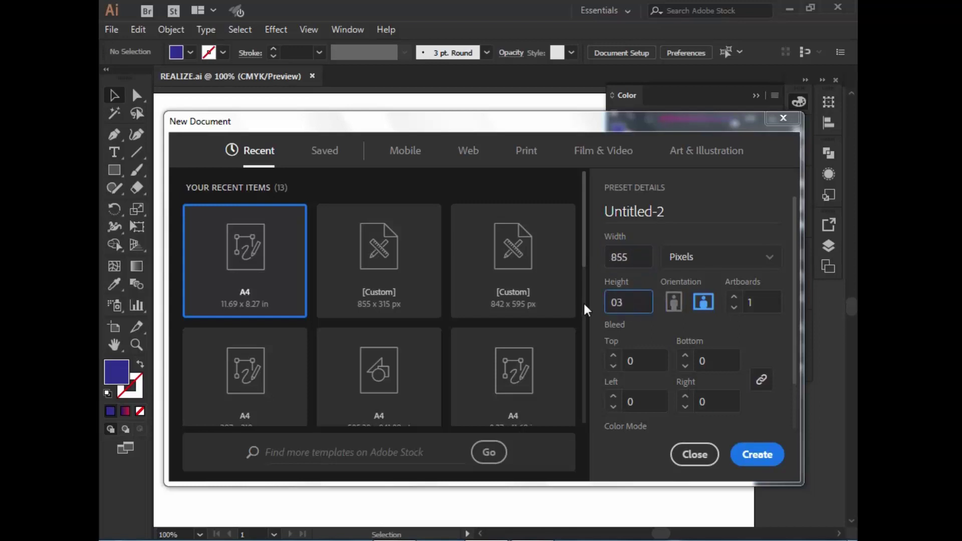
double_click(620, 301)
left_click(624, 305)
left_click(755, 453)
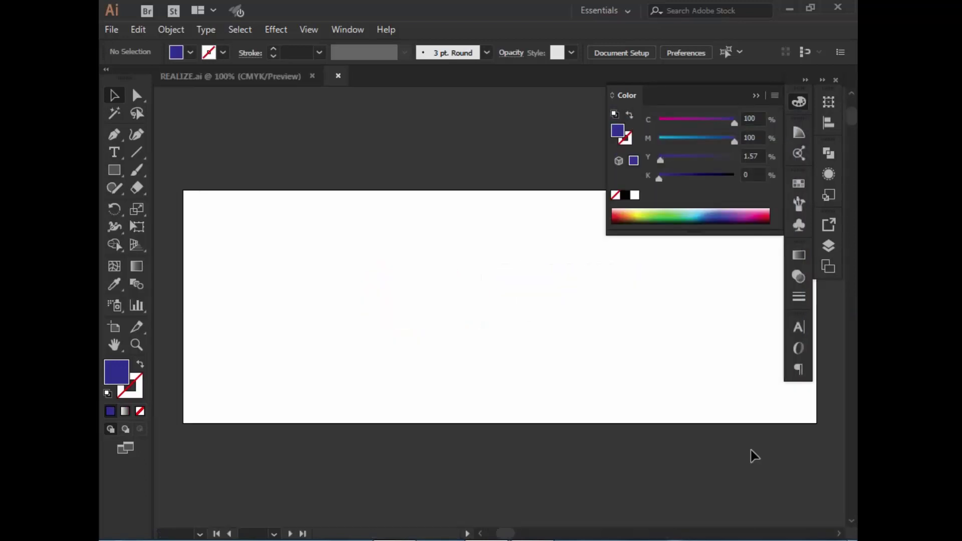
Draw a rectangle covering the whole artboard
left_click(756, 95)
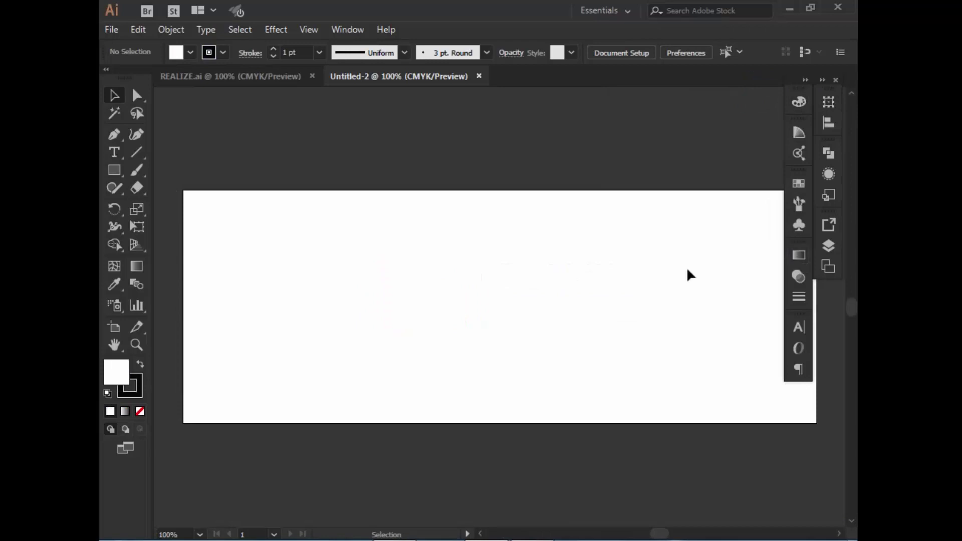
left_click(119, 168)
left_click_drag(183, 190, 816, 423)
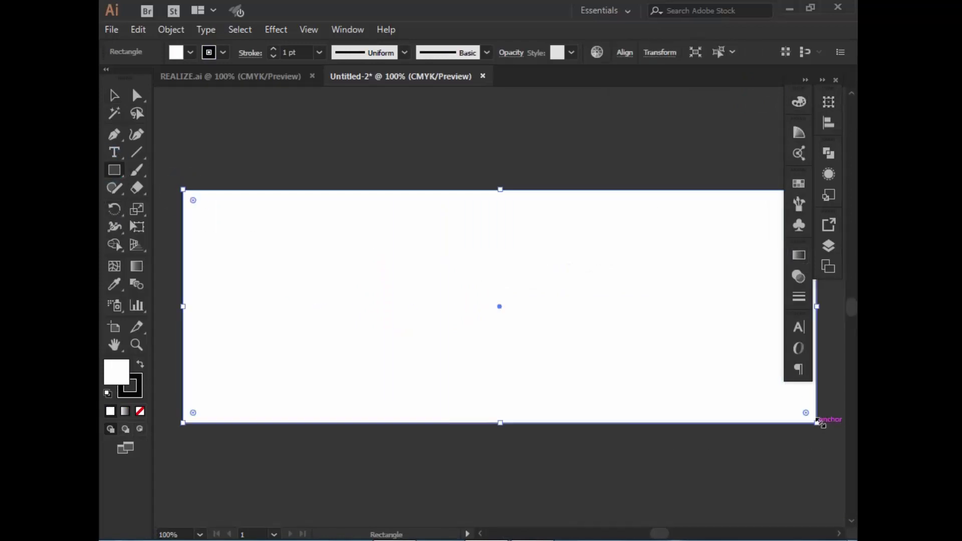
Fill the rectangle with a linear gradient starting at full CMYK cyan
left_click(800, 255)
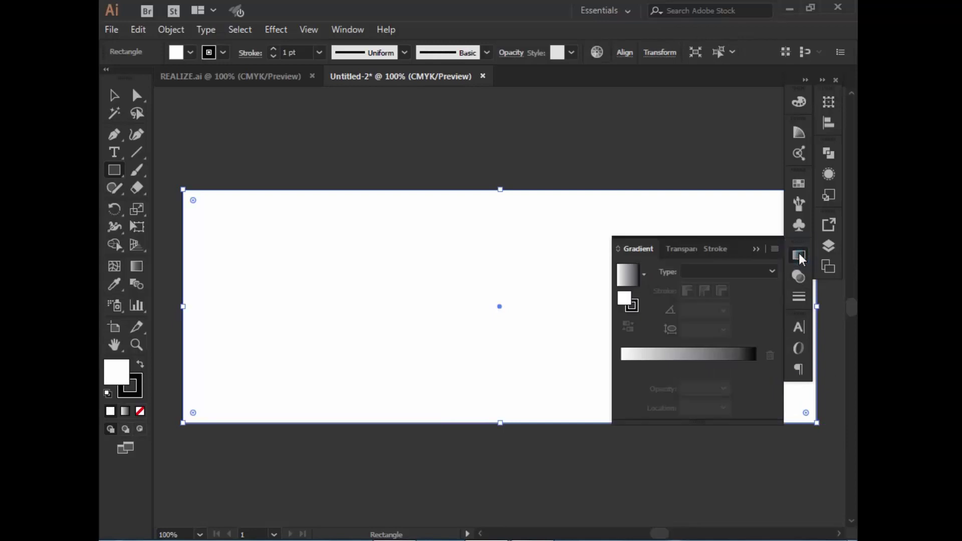
left_click(634, 281)
double_click(621, 367)
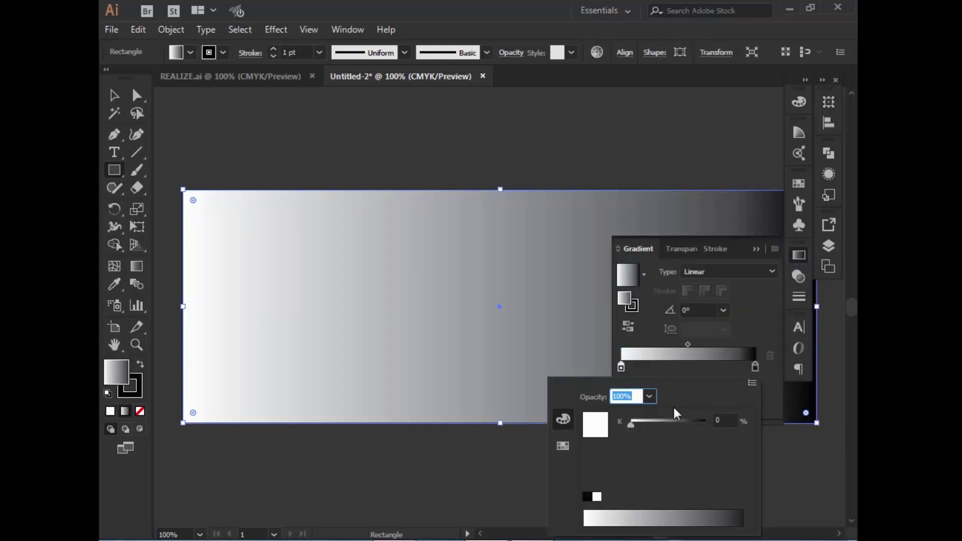
left_click(751, 383)
left_click(679, 434)
left_click_drag(646, 424, 706, 424)
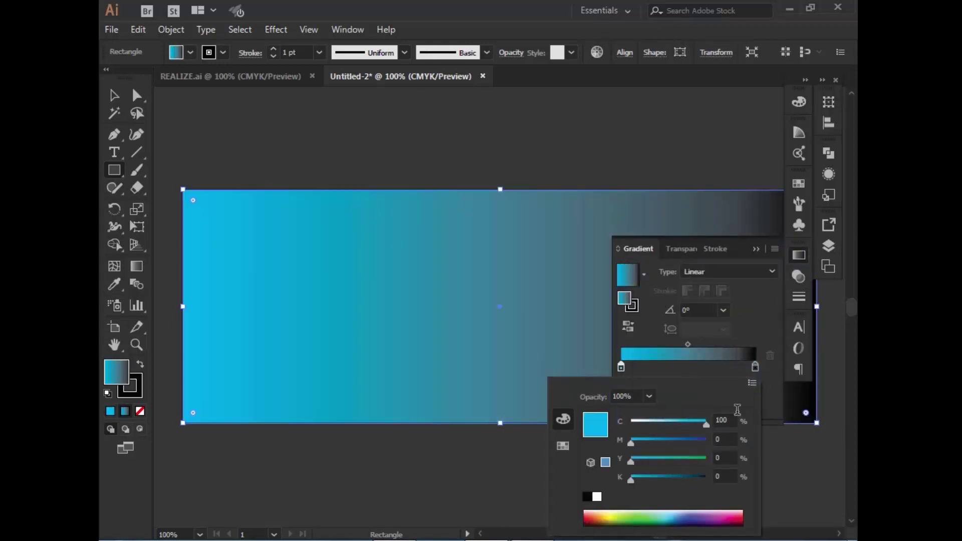
Set the gradient's end stop to a pale CMYK cyan with no black
left_click(755, 367)
double_click(755, 367)
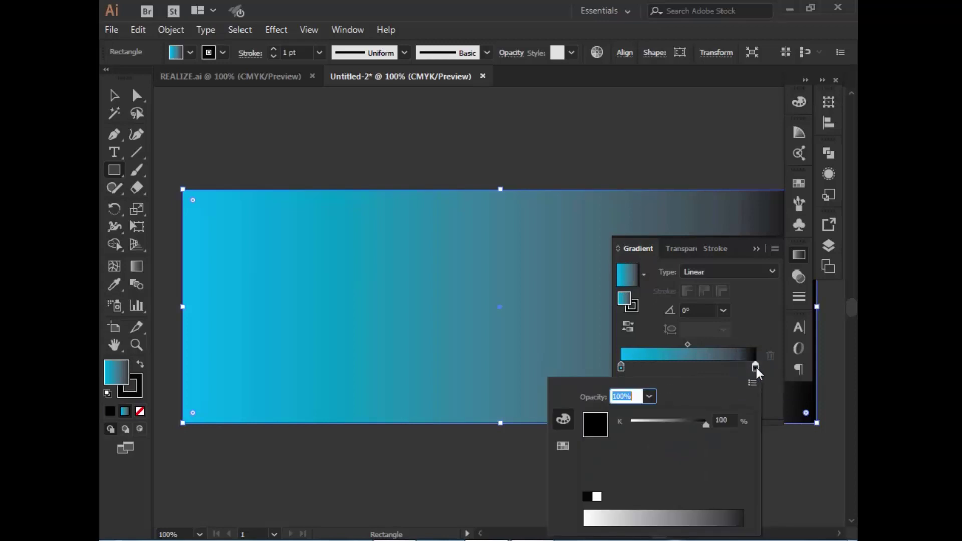
left_click(755, 367)
double_click(755, 367)
left_click(752, 383)
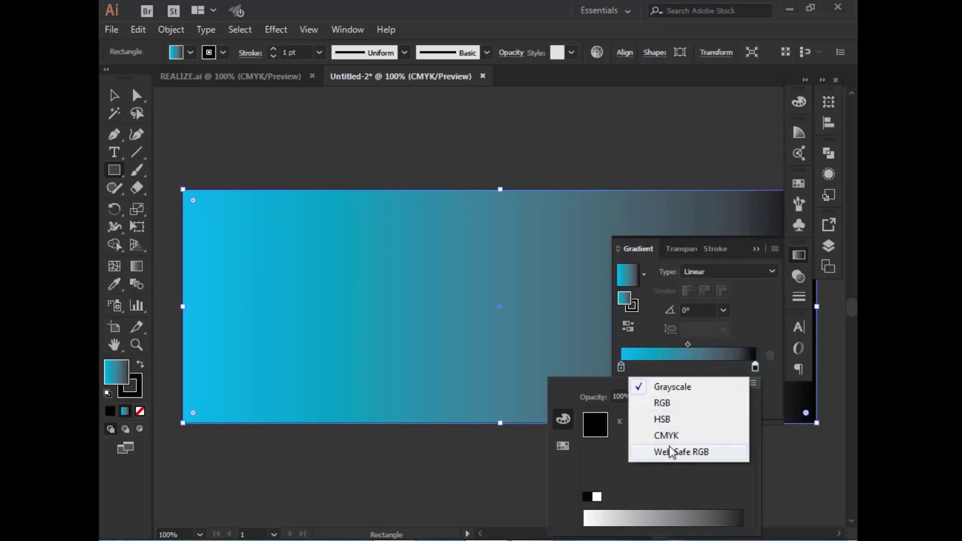
left_click(672, 435)
left_click_drag(706, 479, 630, 480)
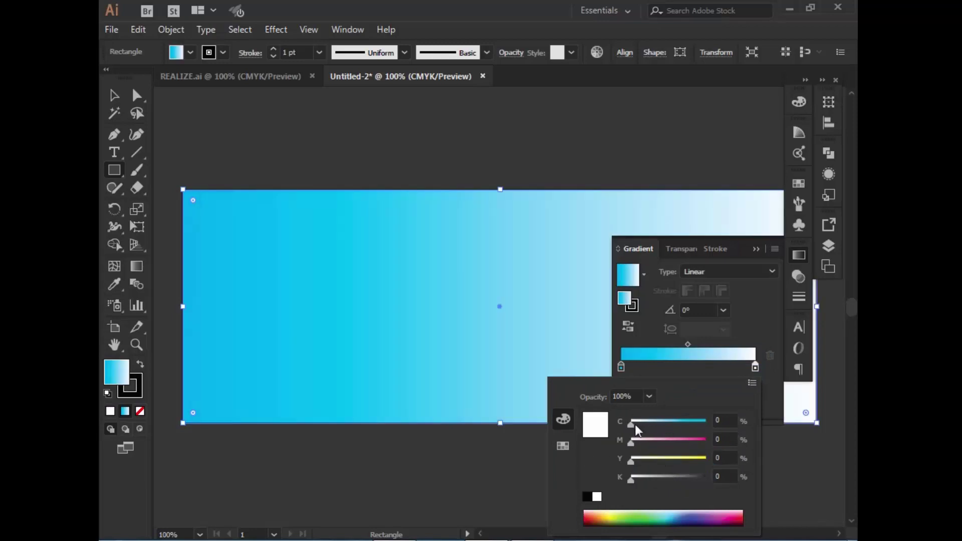
left_click_drag(631, 424, 742, 420)
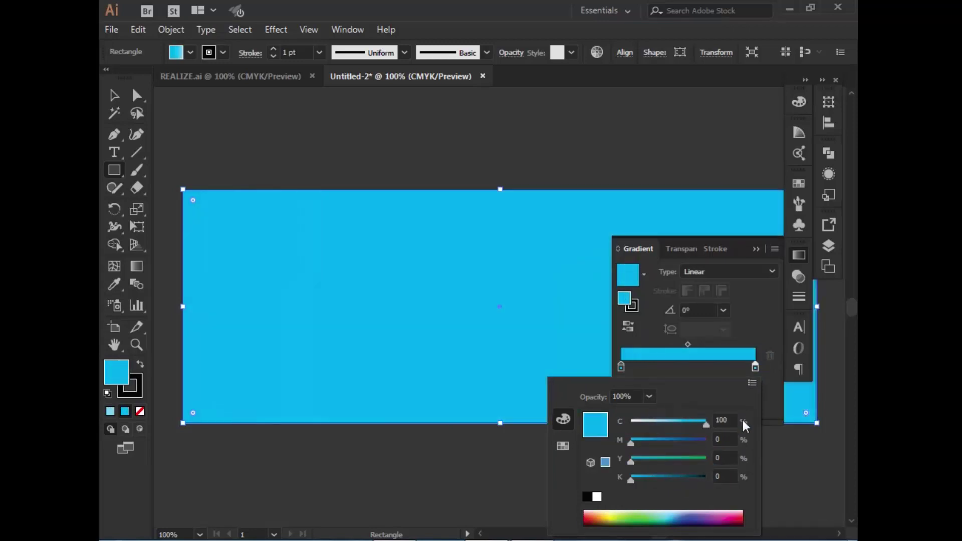
mouse_move(631, 480)
left_mouse_down()
mouse_move(672, 480)
mouse_move(566, 470)
left_mouse_up()
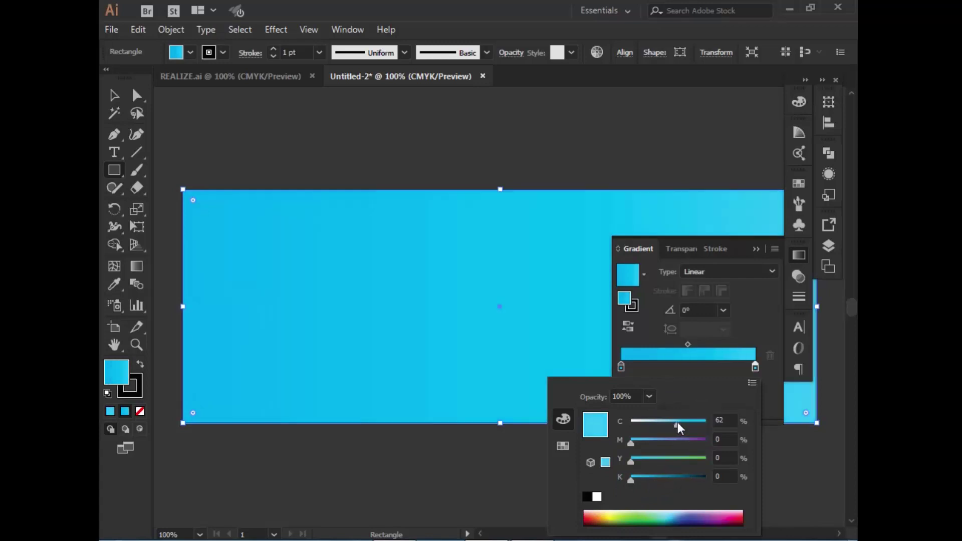
left_click_drag(688, 423, 660, 423)
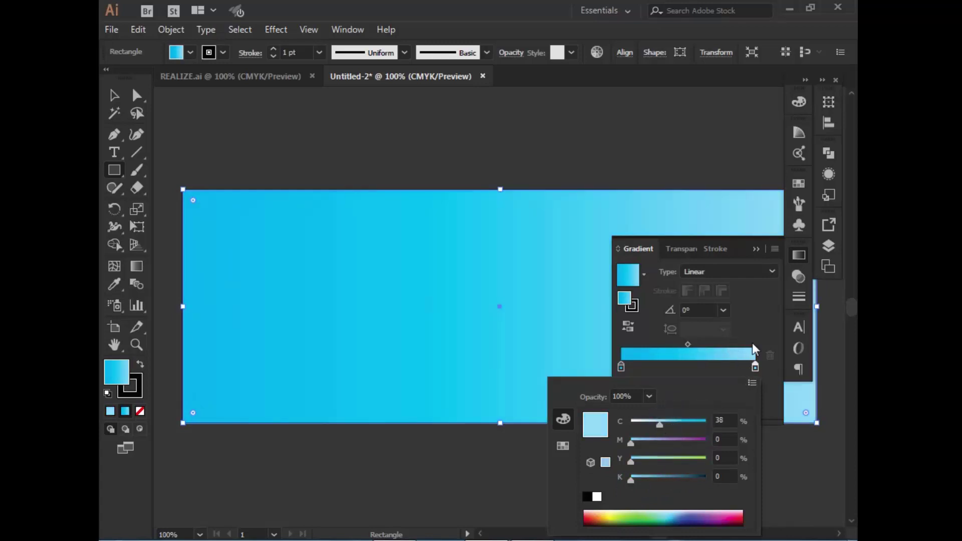
left_click(764, 316)
left_click(756, 249)
Set the rectangle's stroke to None and deselect it
left_click(797, 101)
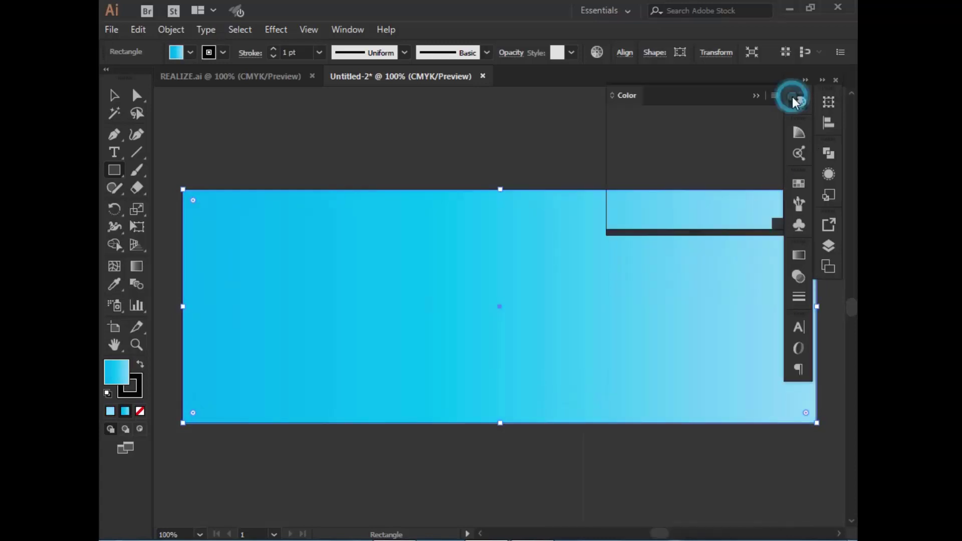
left_click(626, 137)
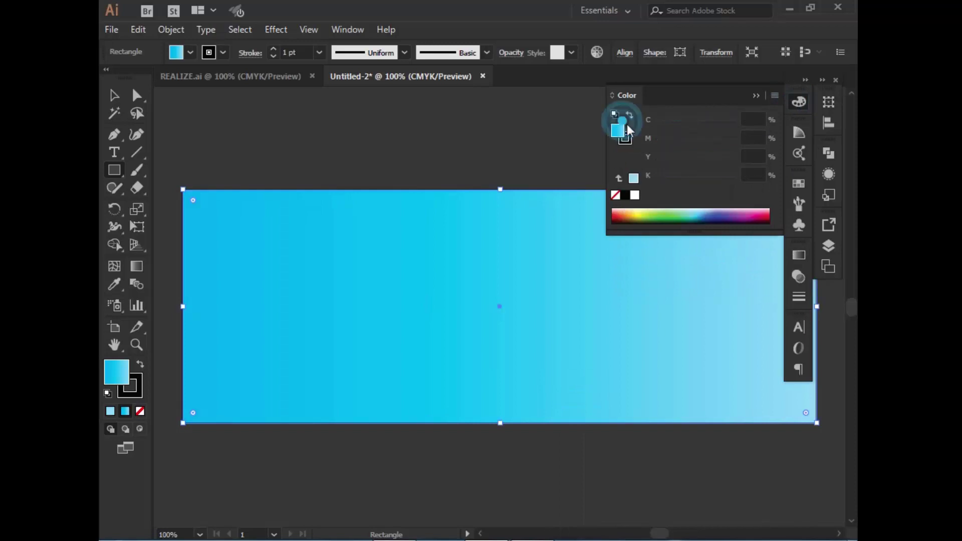
left_click(615, 194)
left_click(527, 159)
left_click(511, 313)
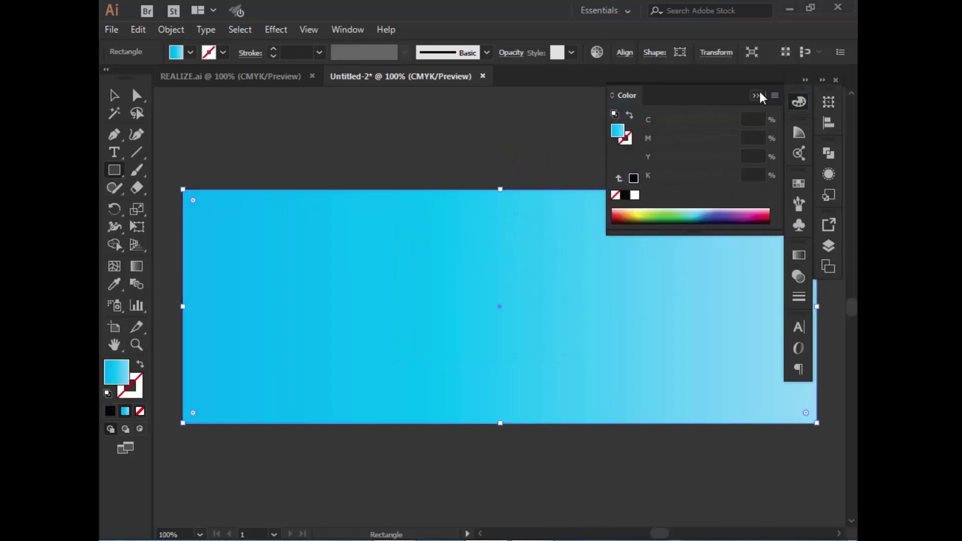
left_click(762, 96)
left_click(114, 95)
left_click(525, 186)
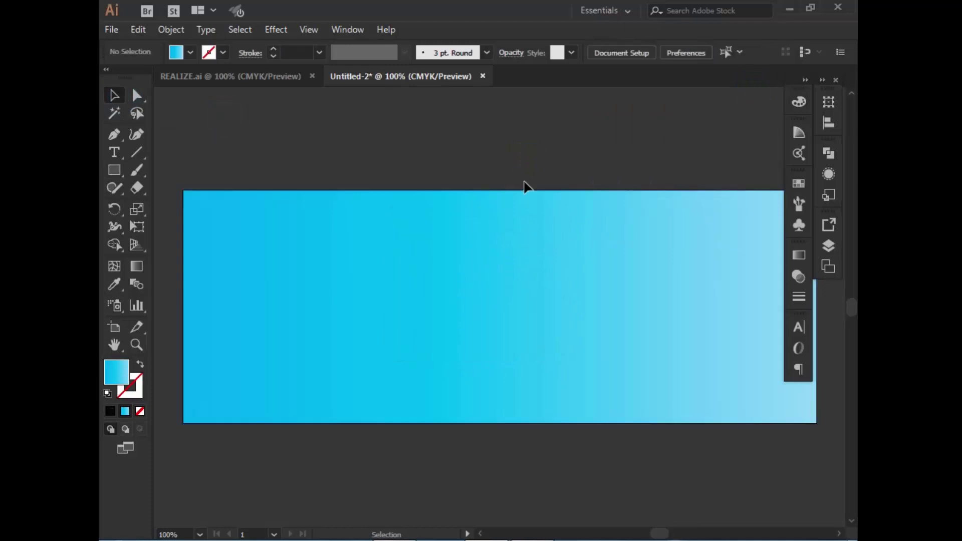
Drag the REALIZE logo group from REALIZE.ai onto the banner's top centre
key("ctrl+minus")
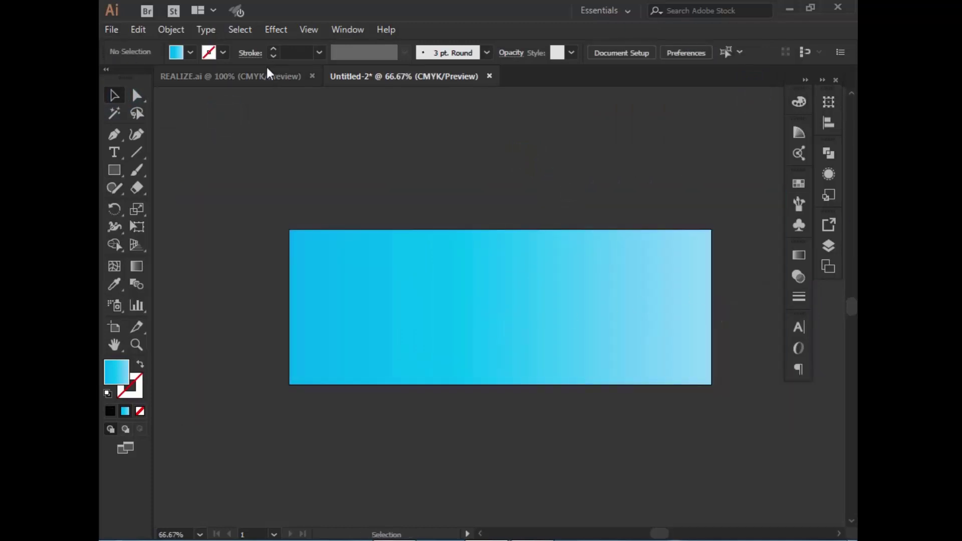
left_click(256, 76)
left_click_drag(332, 210, 559, 372)
right_click(524, 296)
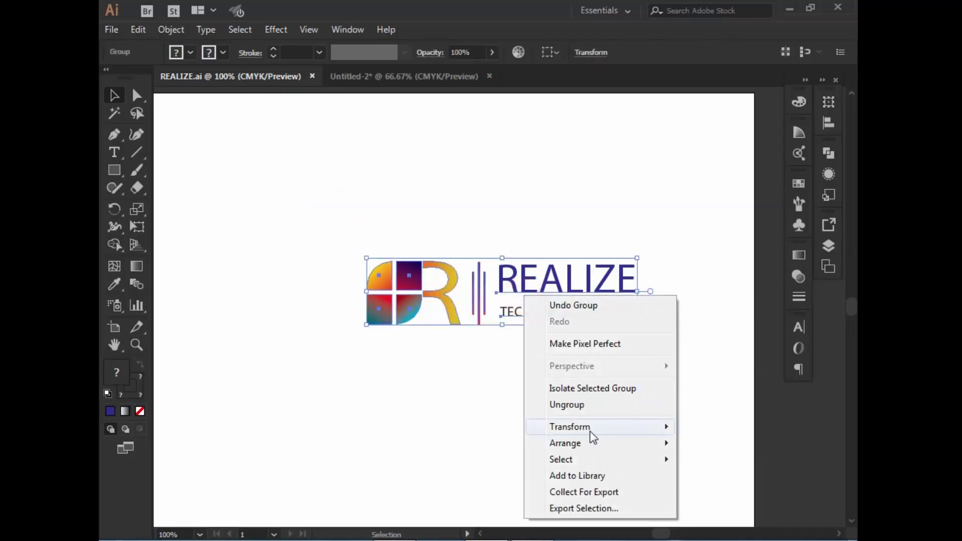
left_click_drag(450, 298, 466, 250)
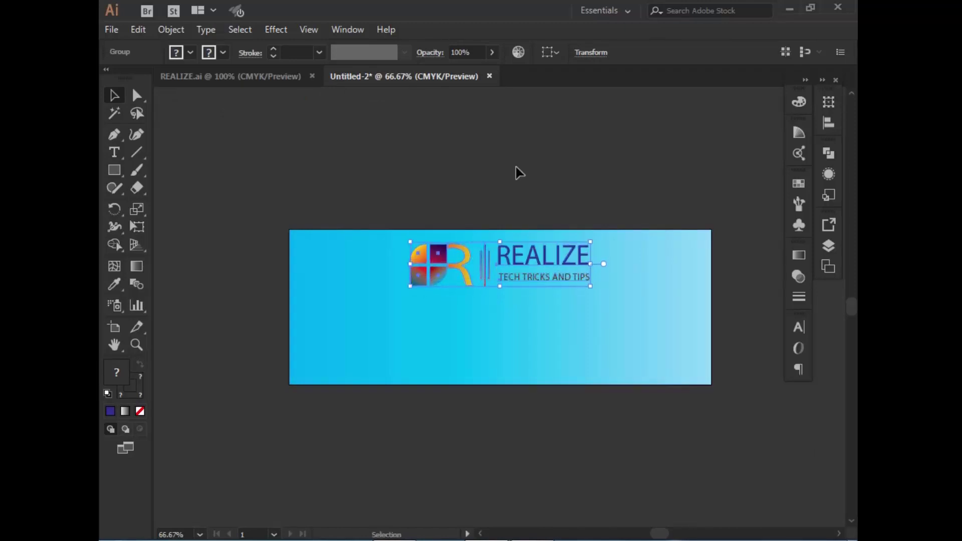
left_click(609, 251)
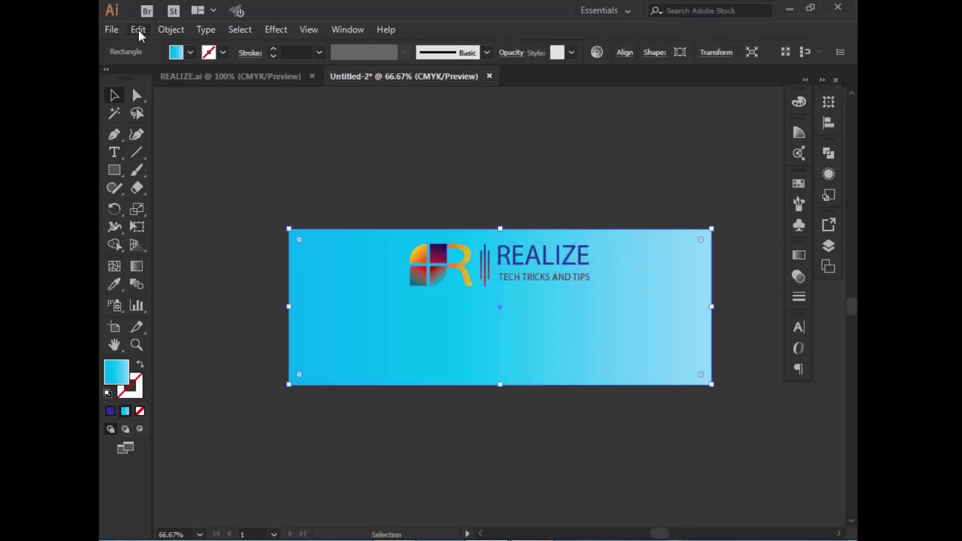
Create an inset path offset -15 px inside the background rectangle
left_click(172, 30)
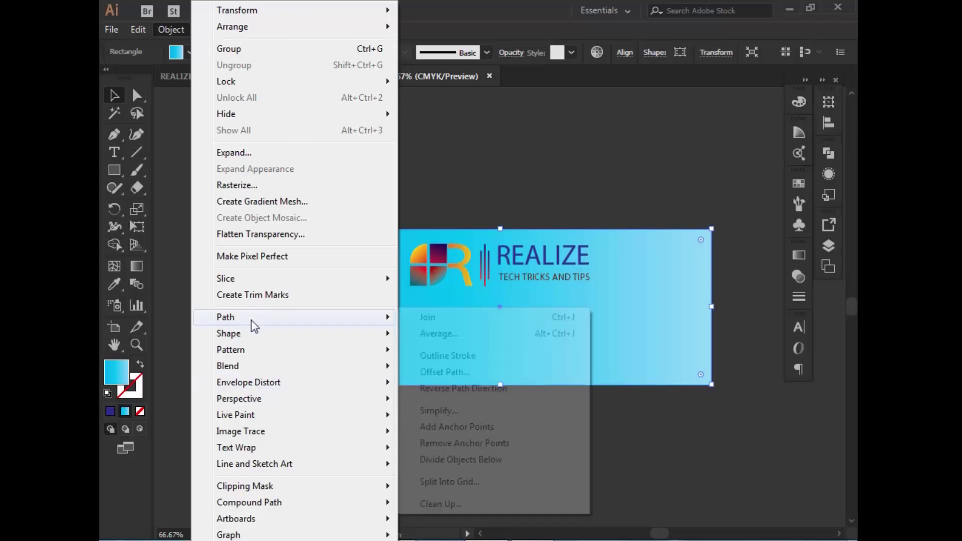
left_click(457, 369)
left_click(437, 246)
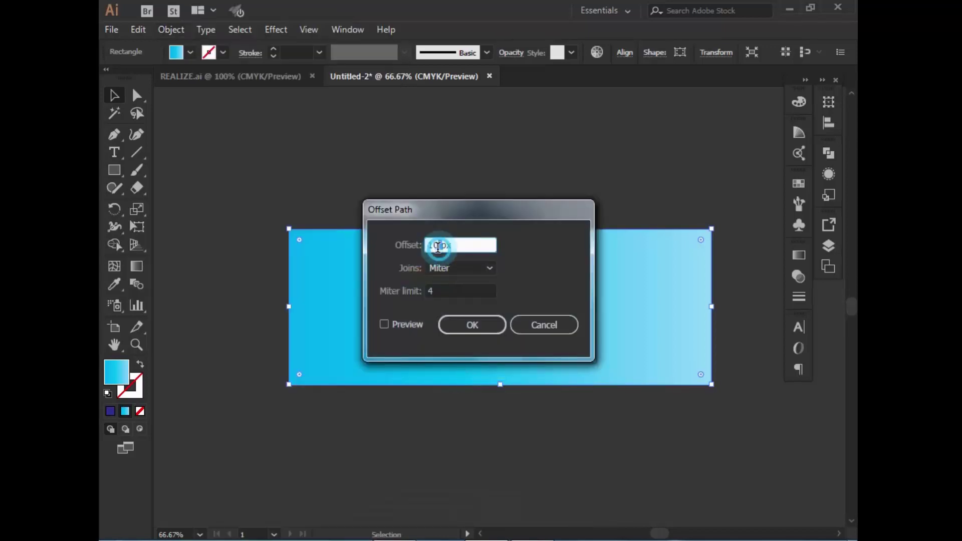
type("-15")
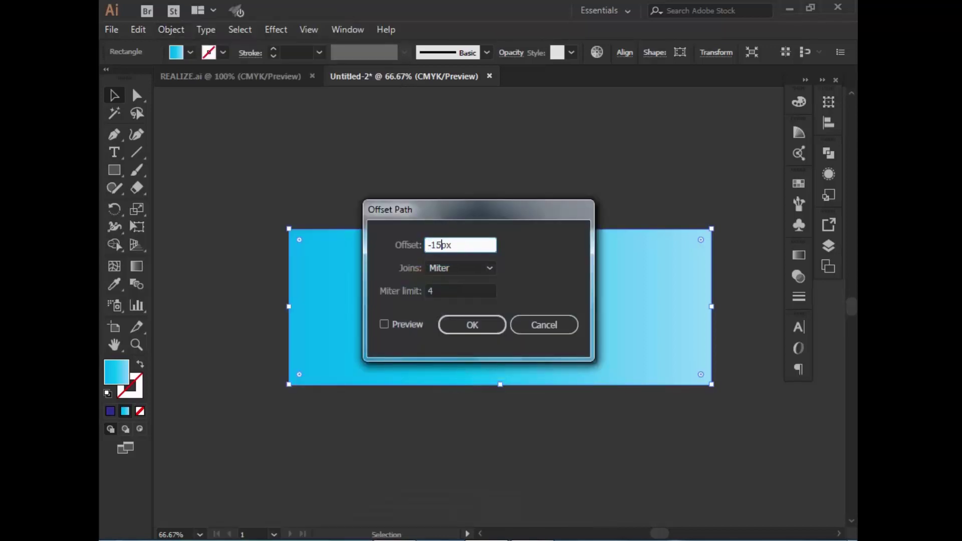
left_click(484, 328)
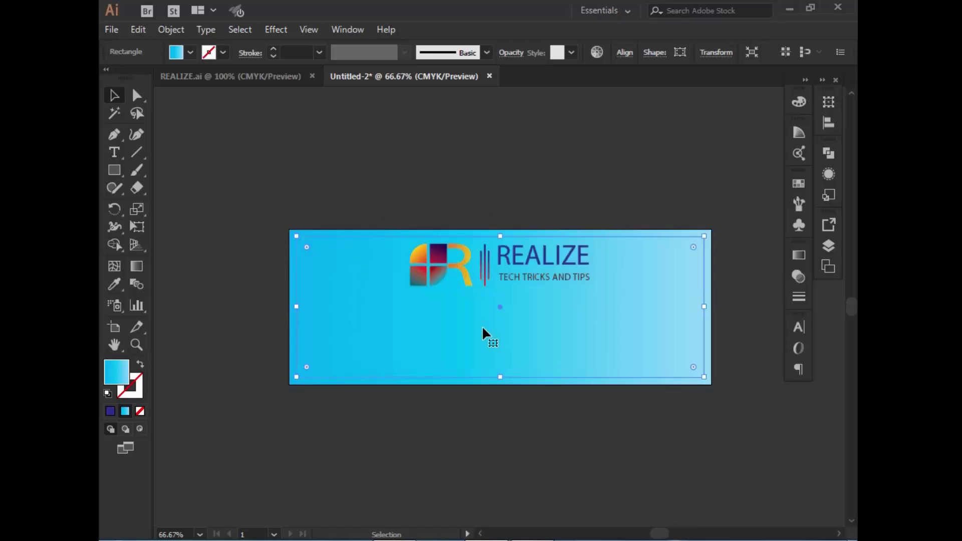
left_click(420, 160)
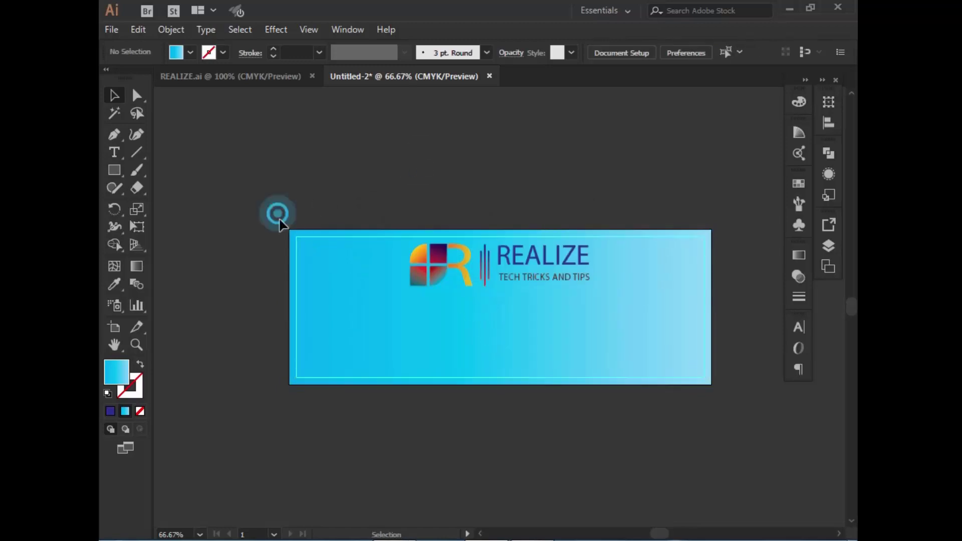
Lock the gradient background rectangle via Object > Lock
left_click_drag(275, 215, 331, 270)
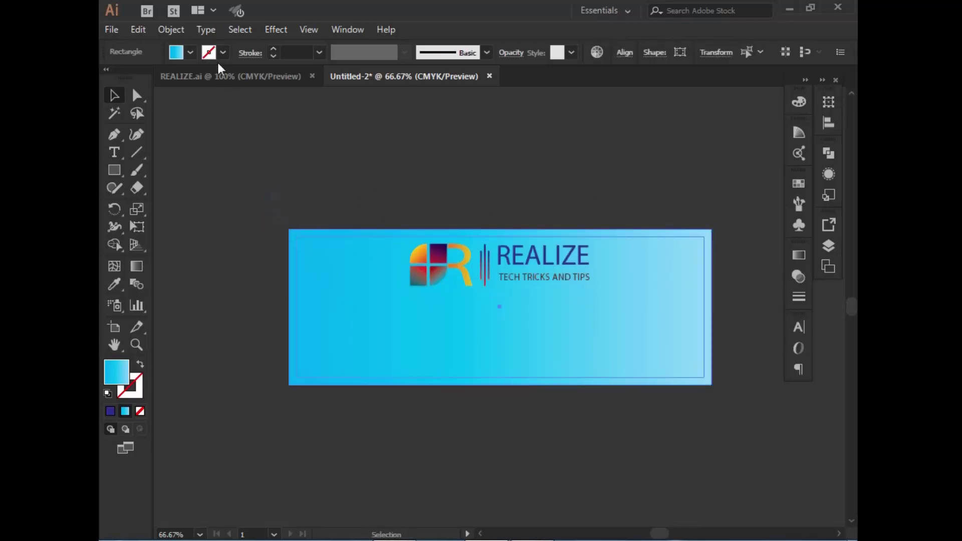
left_click(168, 29)
mouse_move(226, 81)
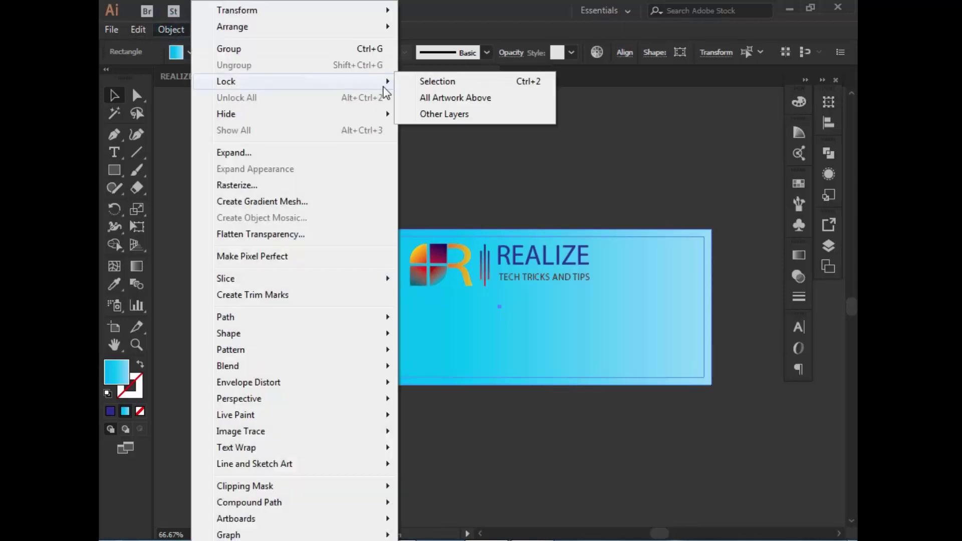
left_click(431, 80)
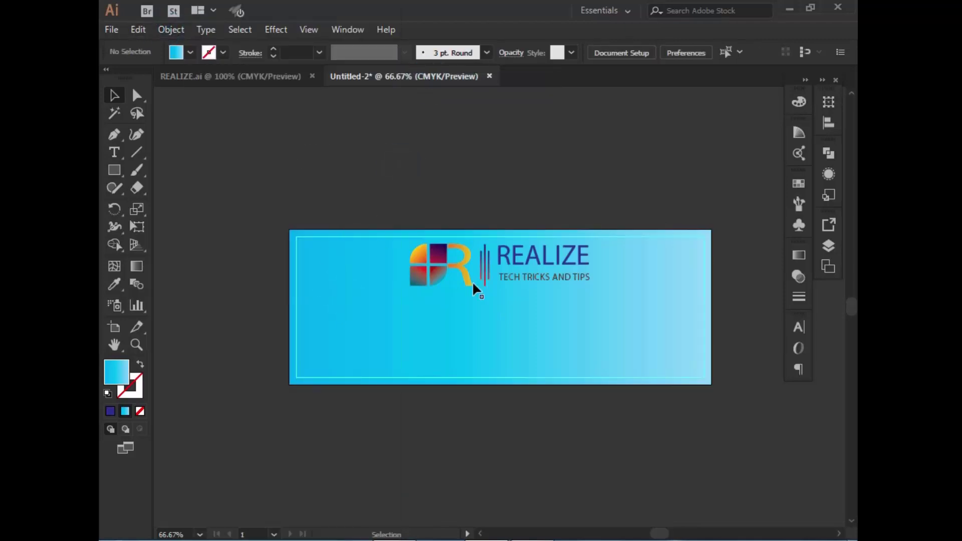
Select the logo group, view at 100%, and unlock the background rectangle
left_click_drag(412, 254, 561, 290)
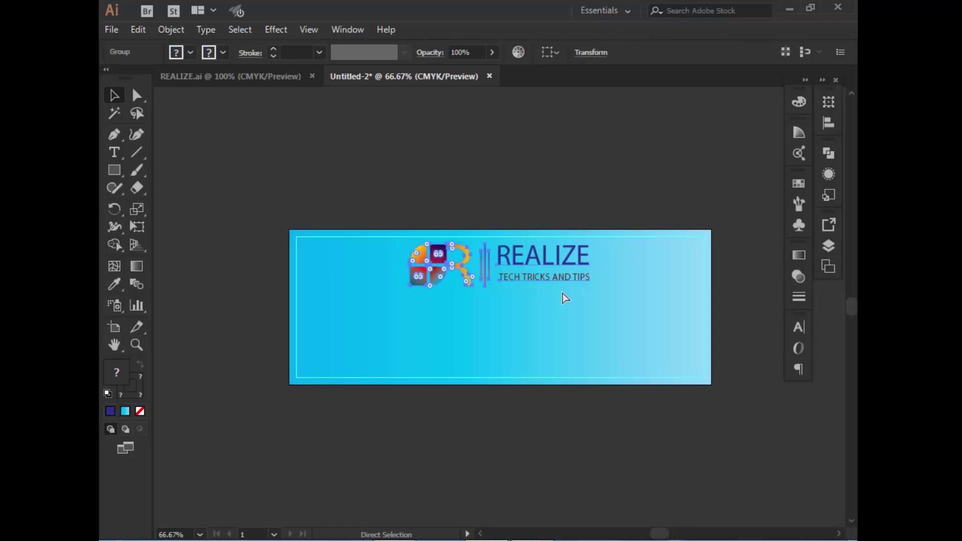
key("ctrl+1")
key("v")
left_click(532, 239)
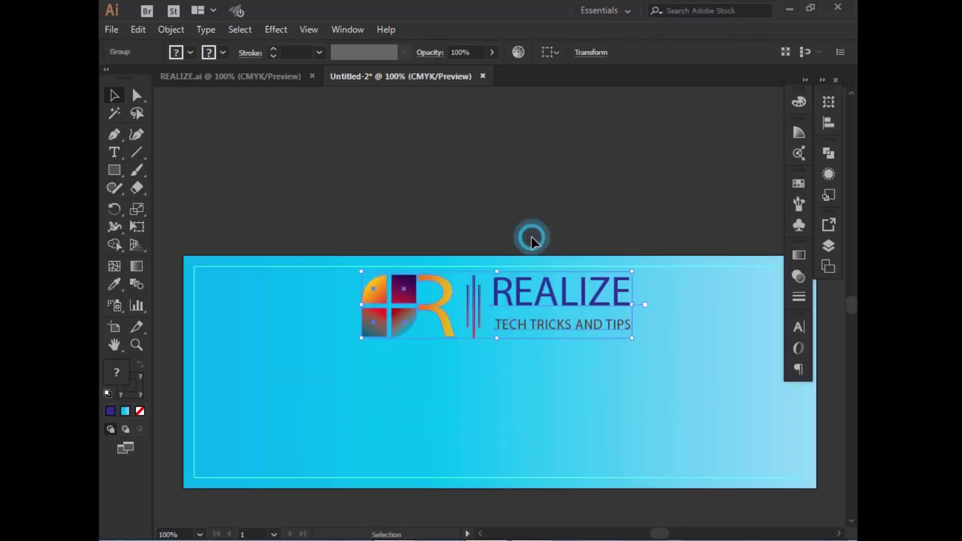
key("ctrl+alt+2")
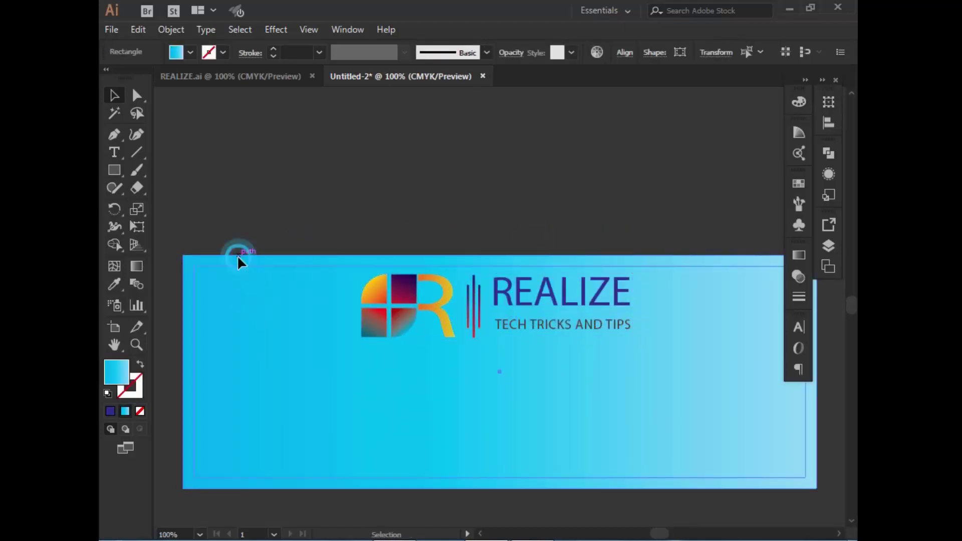
left_click(273, 173)
left_click(269, 333)
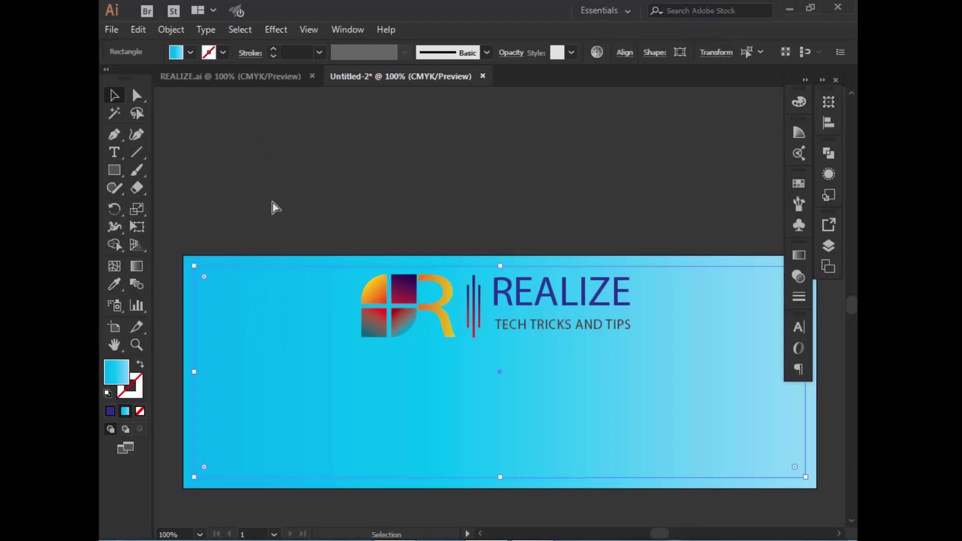
Show rulers and drag a vertical guide to the banner's horizontal centre
key("ctrl+r")
left_click_drag(161, 337, 510, 315)
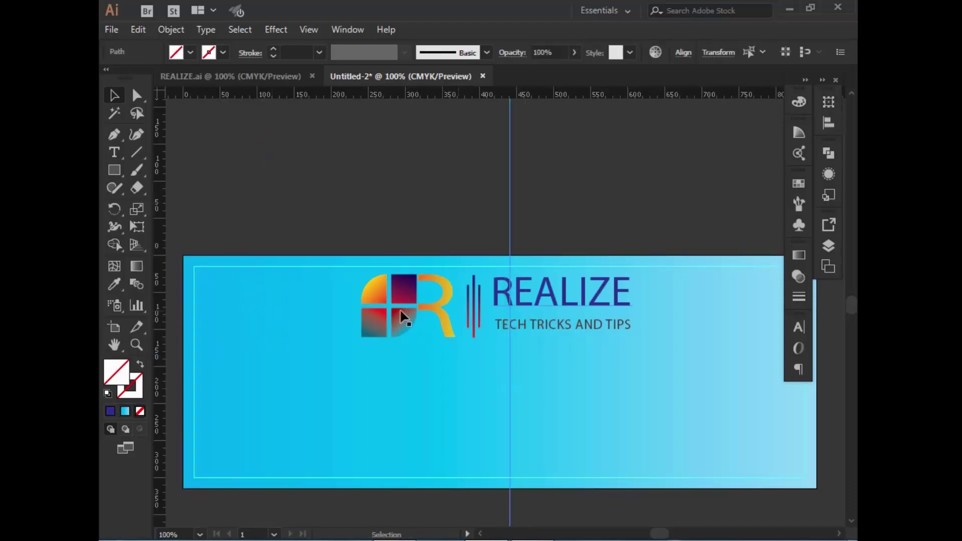
left_click(239, 265)
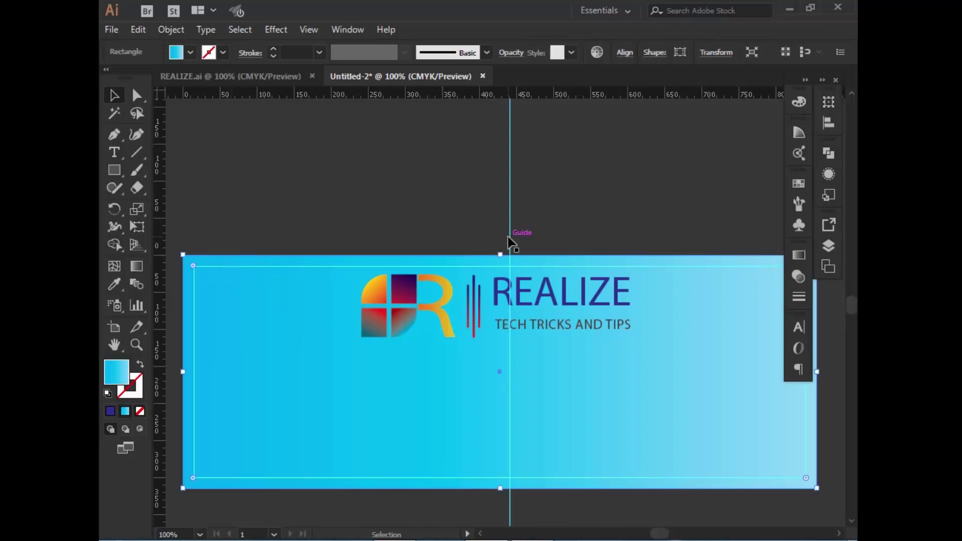
left_click_drag(510, 236, 503, 241)
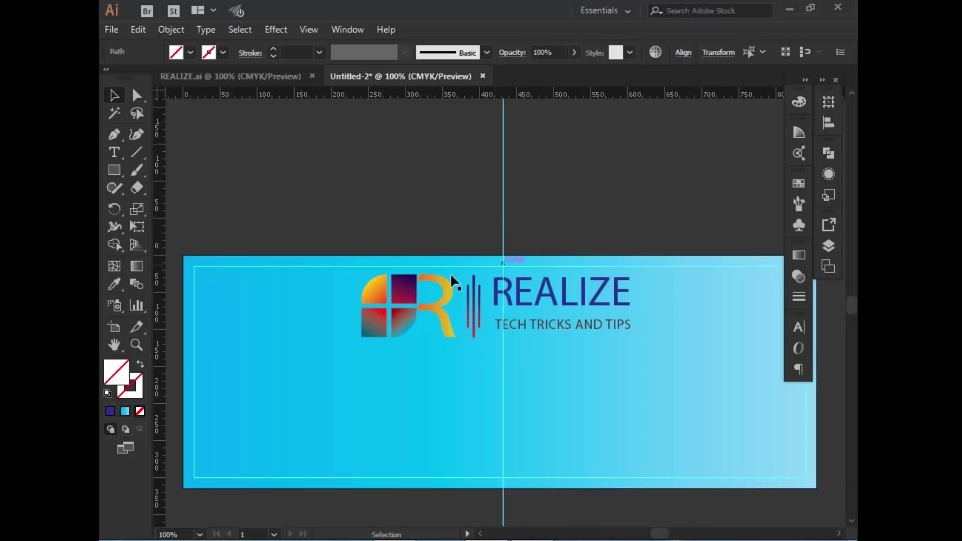
Nudge the vertical guide exactly onto the banner's centre
left_click(317, 256)
left_click_drag(504, 223, 502, 226)
left_click(271, 274)
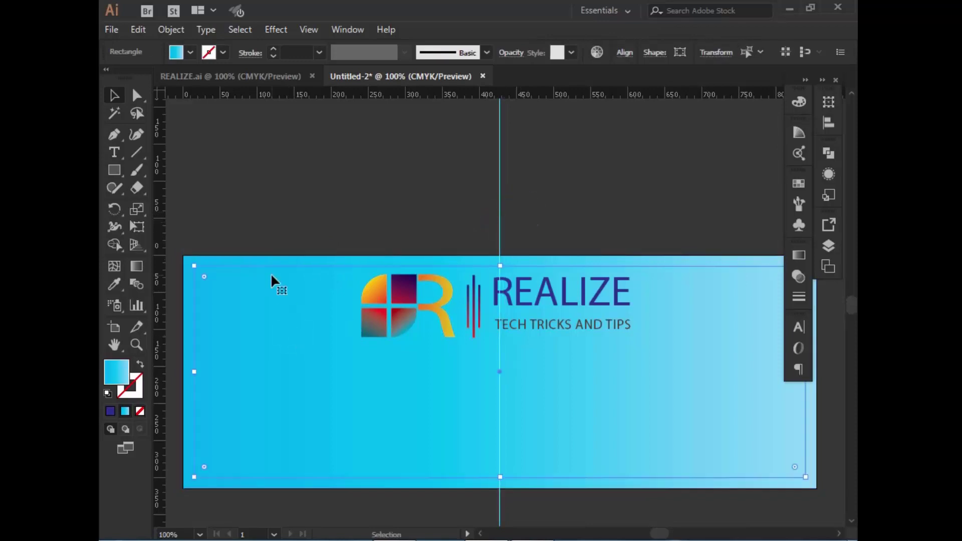
left_click(392, 198)
left_click(329, 422)
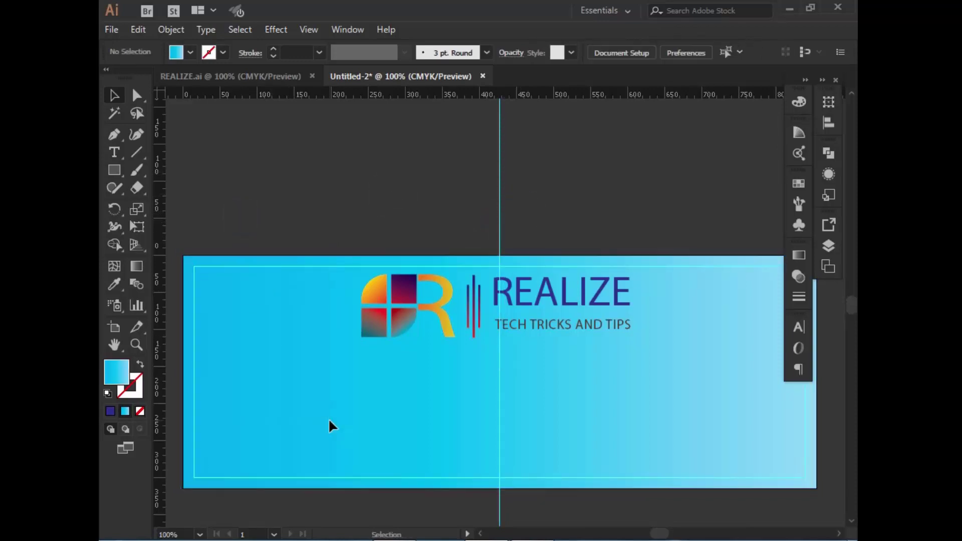
left_click_drag(561, 172, 356, 258)
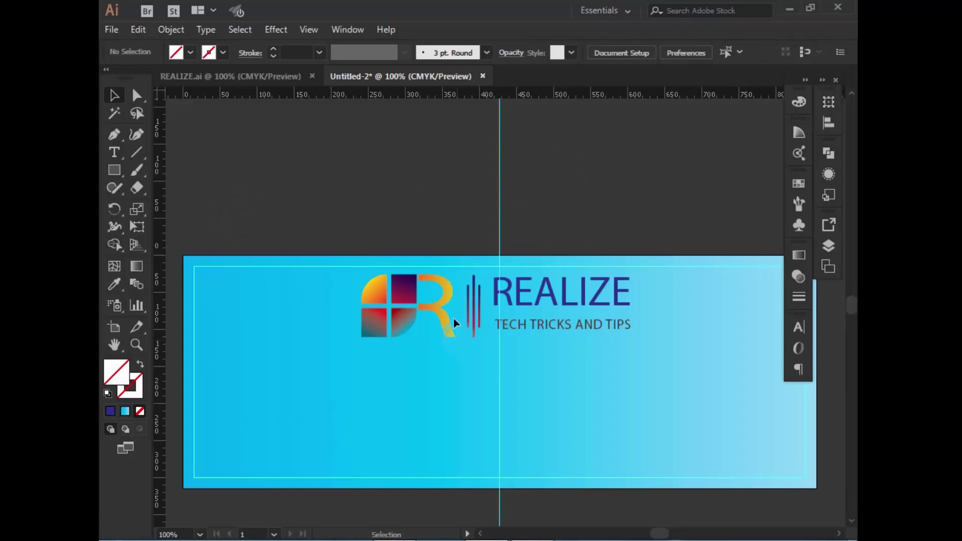
Scale down the REALIZE logo and centre it on the guide near the top
mouse_move(454, 323)
left_mouse_down()
mouse_move(465, 392)
mouse_move(455, 316)
left_mouse_up()
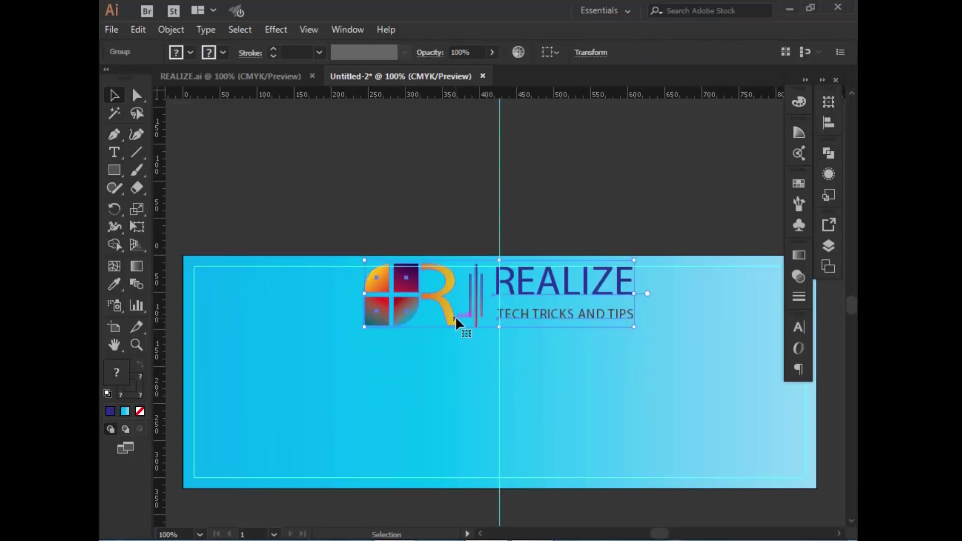
mouse_move(455, 319)
left_mouse_down()
mouse_move(452, 228)
mouse_move(500, 335)
left_mouse_up()
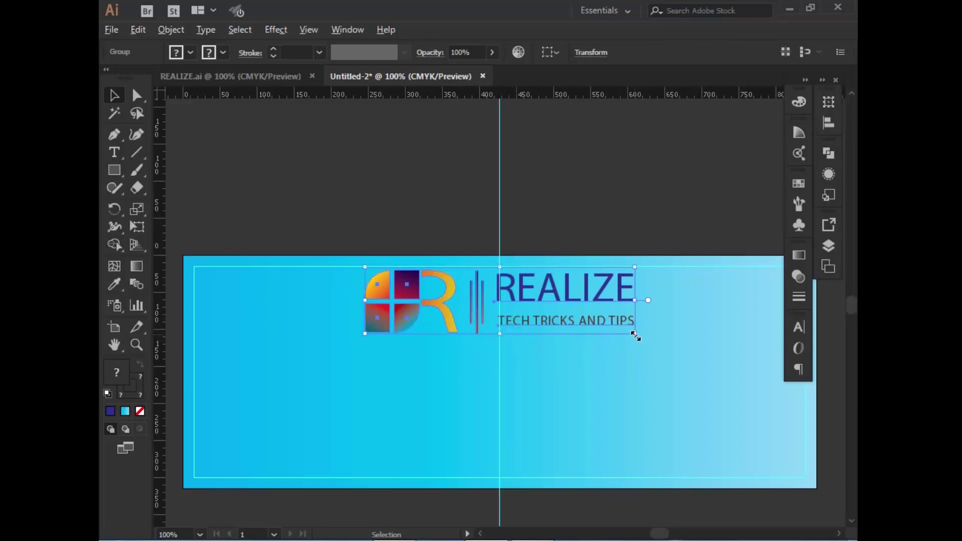
left_click_drag(634, 334, 610, 324)
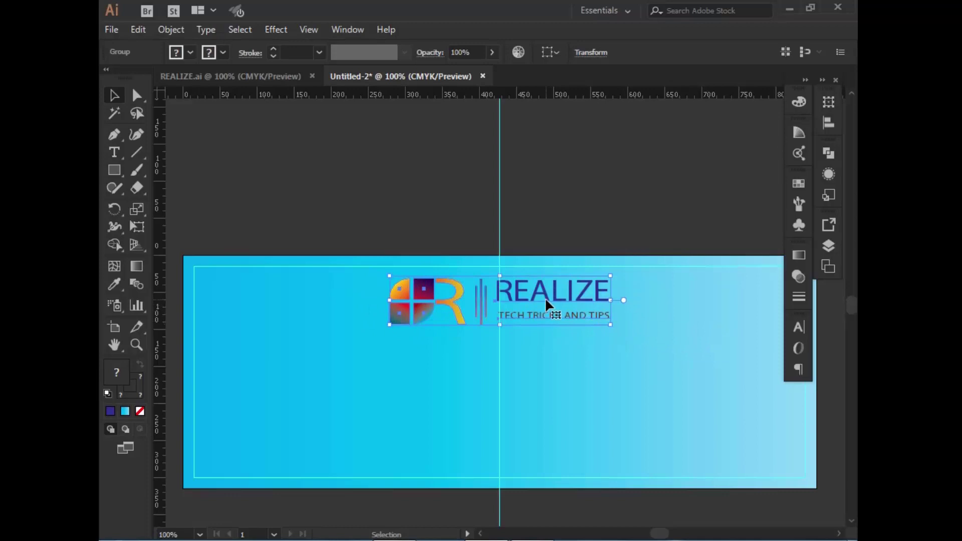
left_click_drag(531, 293, 528, 277)
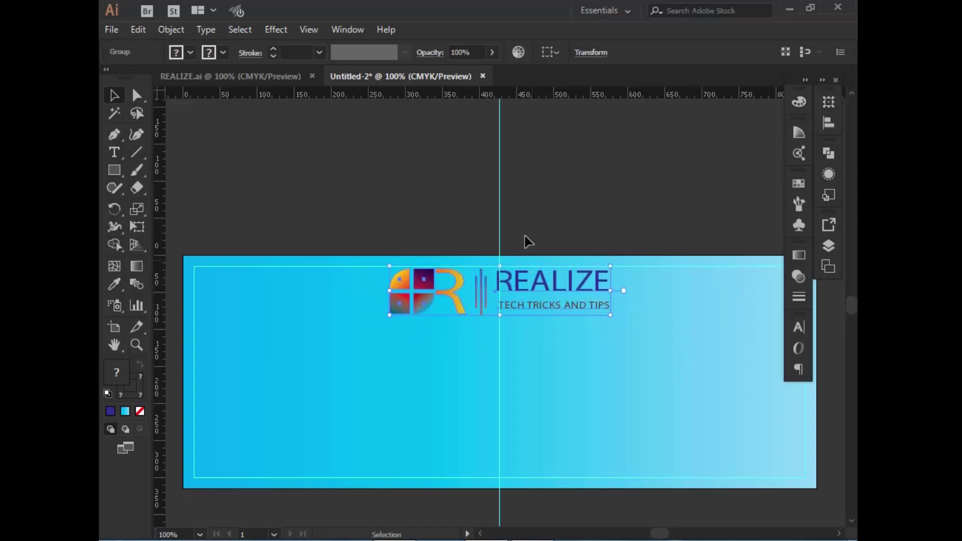
left_click(529, 179)
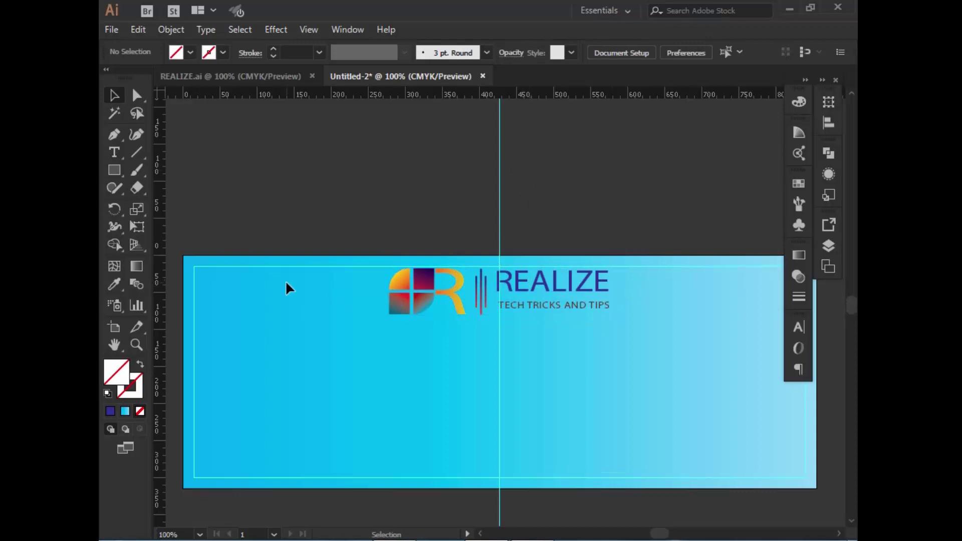
Type 'Tricks and Tips' on the banner's left side below the logo
left_click(114, 151)
left_click(223, 337)
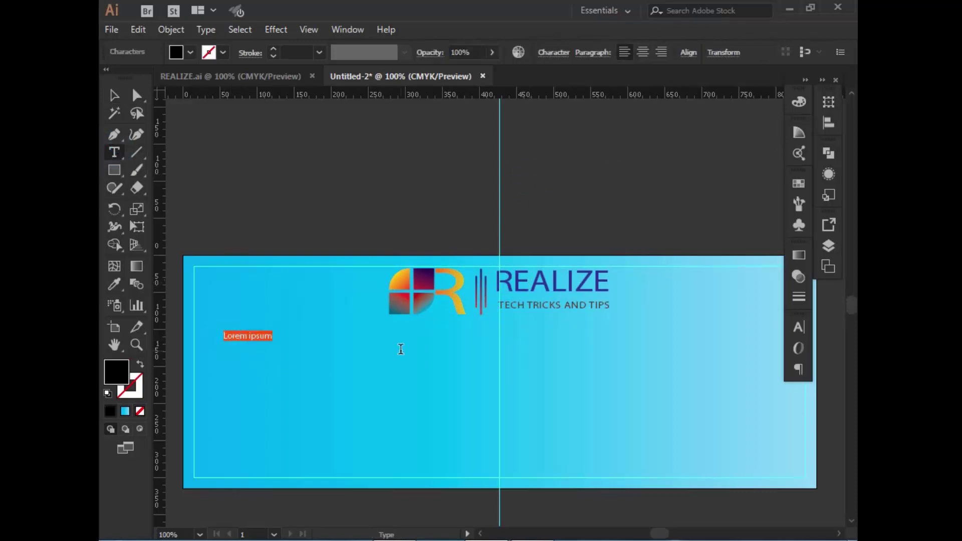
type("t")
left_click(114, 95)
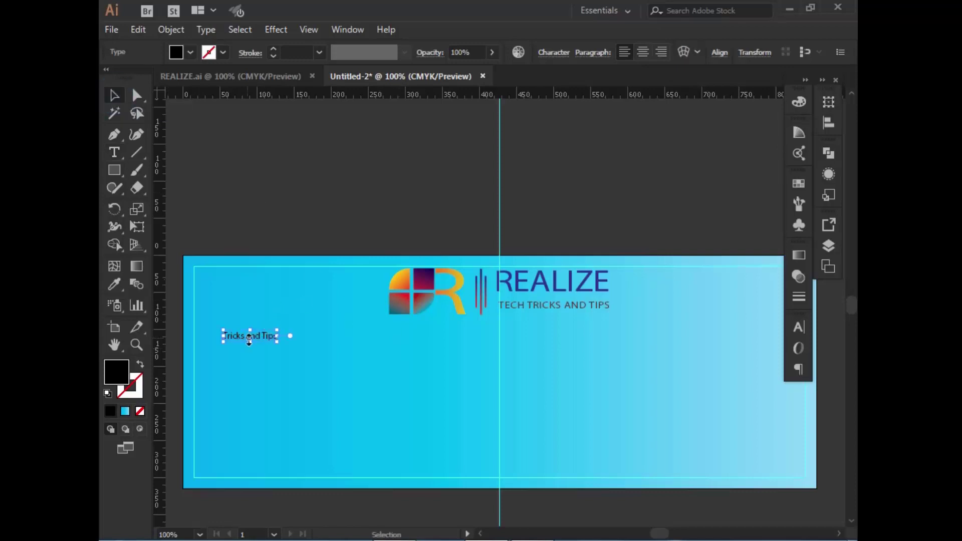
mouse_move(249, 337)
left_mouse_down()
mouse_move(235, 329)
mouse_move(248, 327)
left_mouse_up()
Set the 'Tricks and Tips' text to 17 pt in the Character panel
key("ctrl+t")
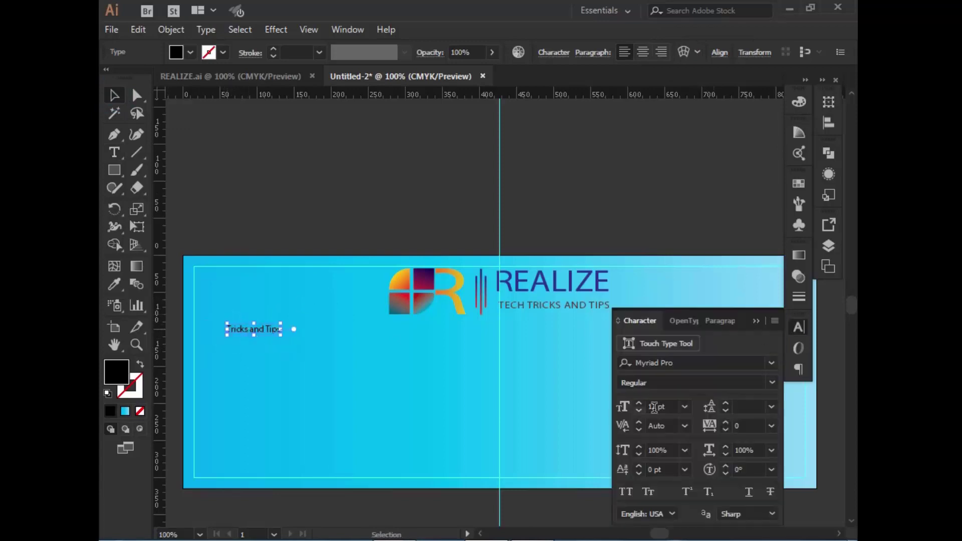
left_click(638, 403)
left_click(638, 403)
left_click(412, 371)
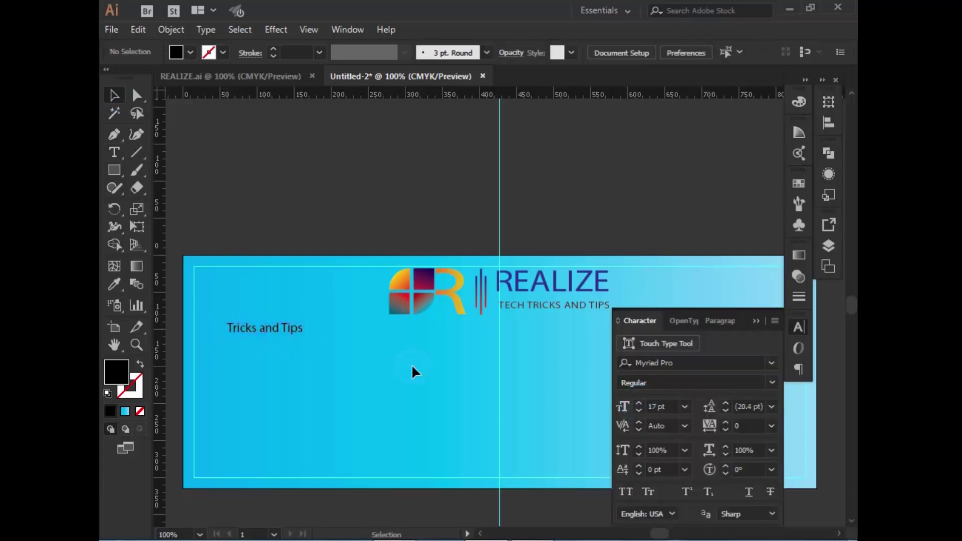
left_click_drag(121, 172, 149, 167)
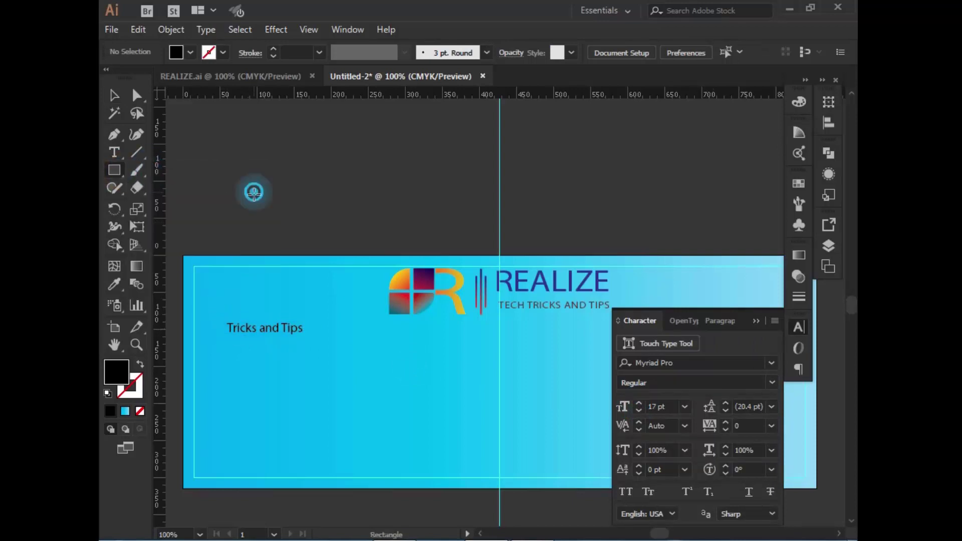
Draw a small unfilled square with a dark red 2 pt outline, about 21.5 px
mouse_move(254, 193)
left_mouse_down()
mouse_move(286, 229)
mouse_move(278, 216)
left_mouse_up()
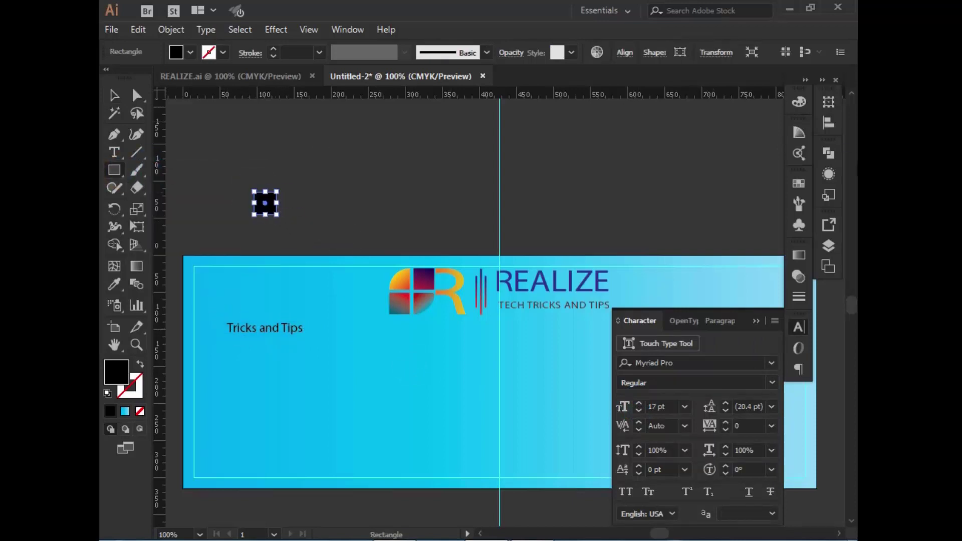
left_click(799, 102)
left_click(615, 195)
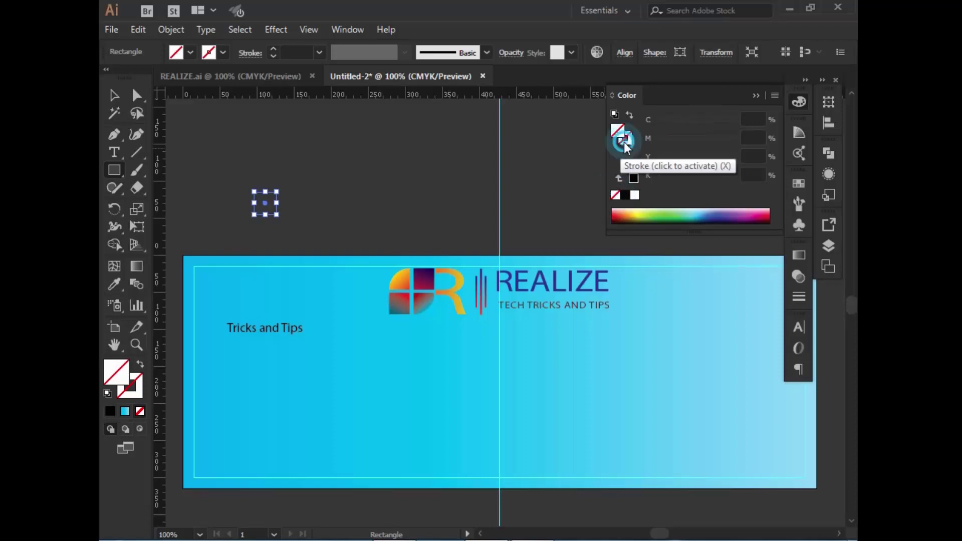
left_click(622, 216)
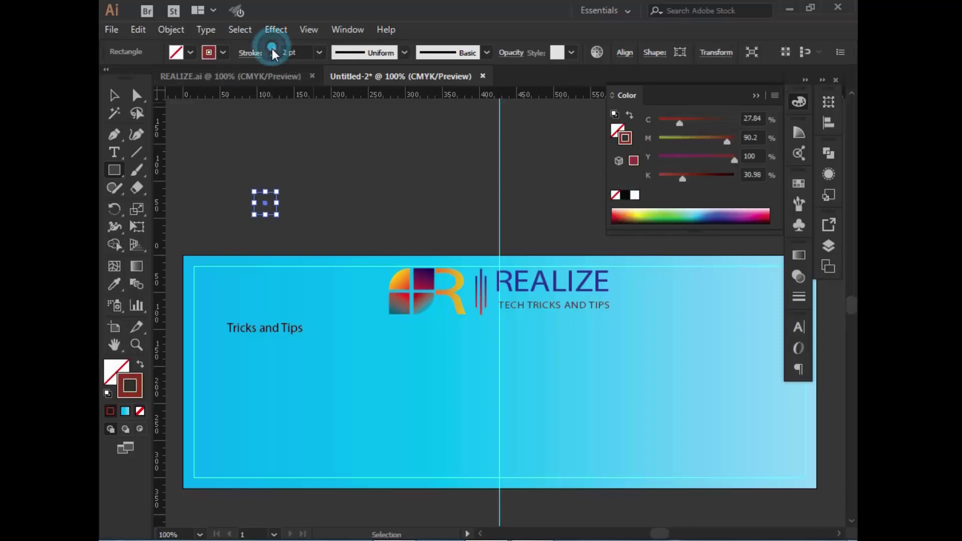
left_click(113, 95)
left_click(292, 212)
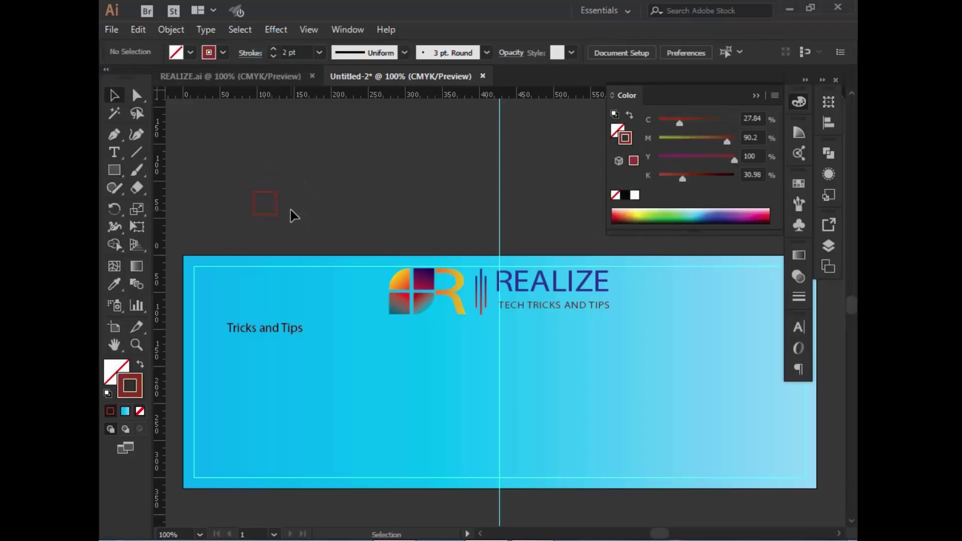
left_click(275, 206)
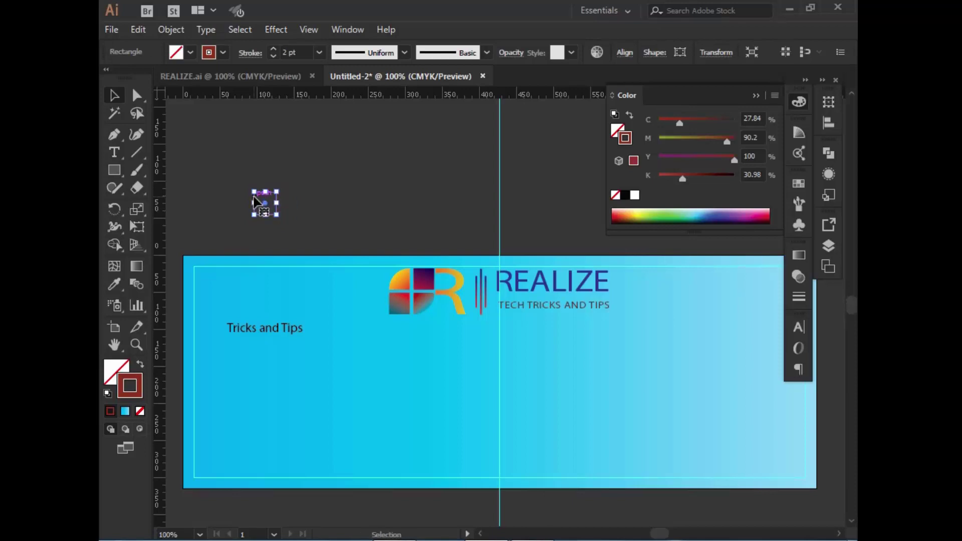
left_click_drag(254, 192, 262, 200)
Add a small black-filled square with no outline
left_click(308, 196)
left_click(274, 204)
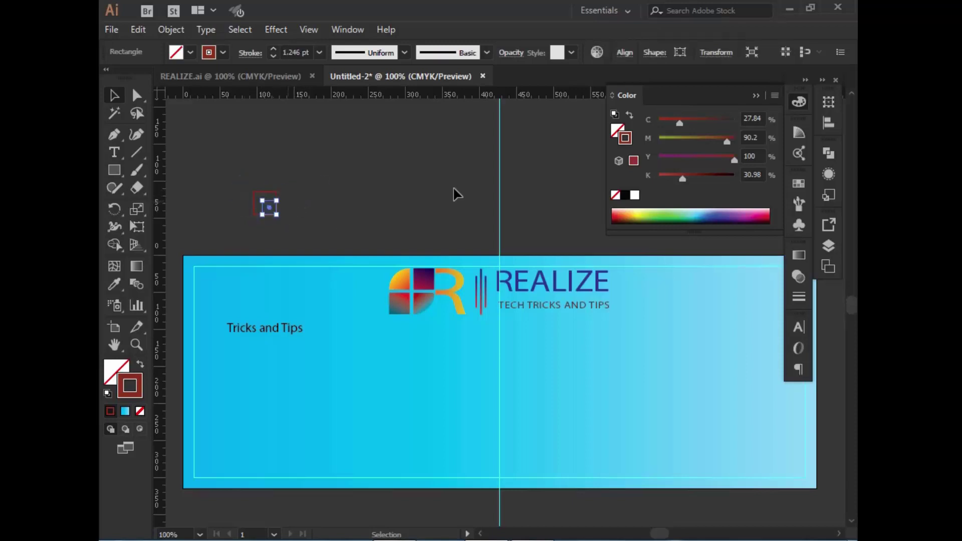
left_click(616, 194)
left_click(617, 130)
left_click(626, 195)
left_click(369, 156)
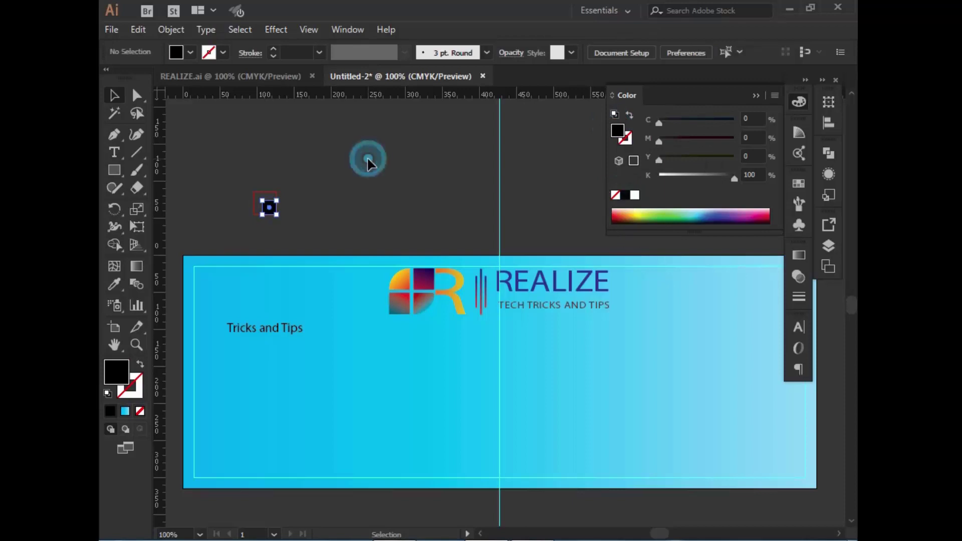
left_click(269, 212)
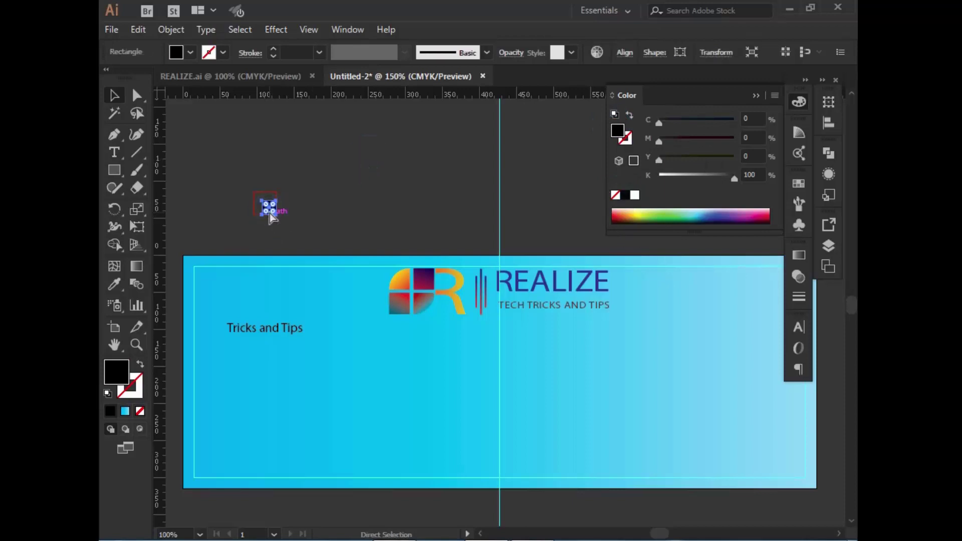
Fit the 19 x 19 px black square inside the red frame and select both
key("ctrl+plus")
key("ctrl+plus")
key("ctrl+plus")
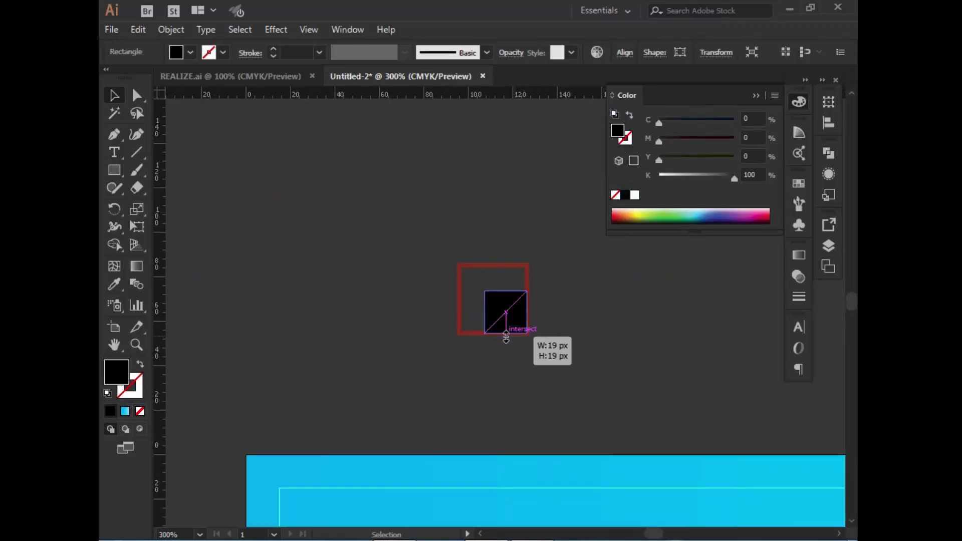
mouse_move(506, 338)
left_mouse_down()
mouse_move(532, 312)
mouse_move(509, 326)
left_mouse_up()
key("a")
key("v")
left_click_drag(449, 236, 528, 328)
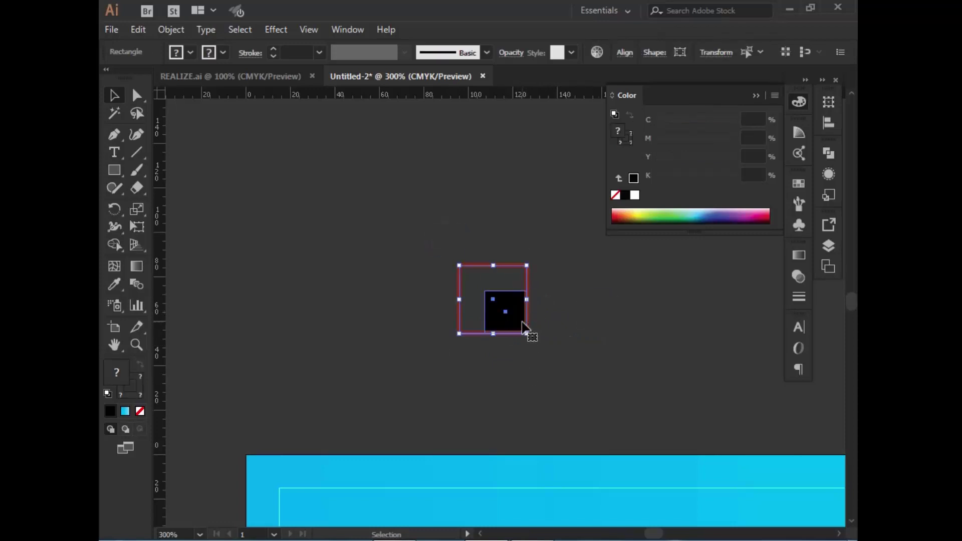
key("ctrl+0")
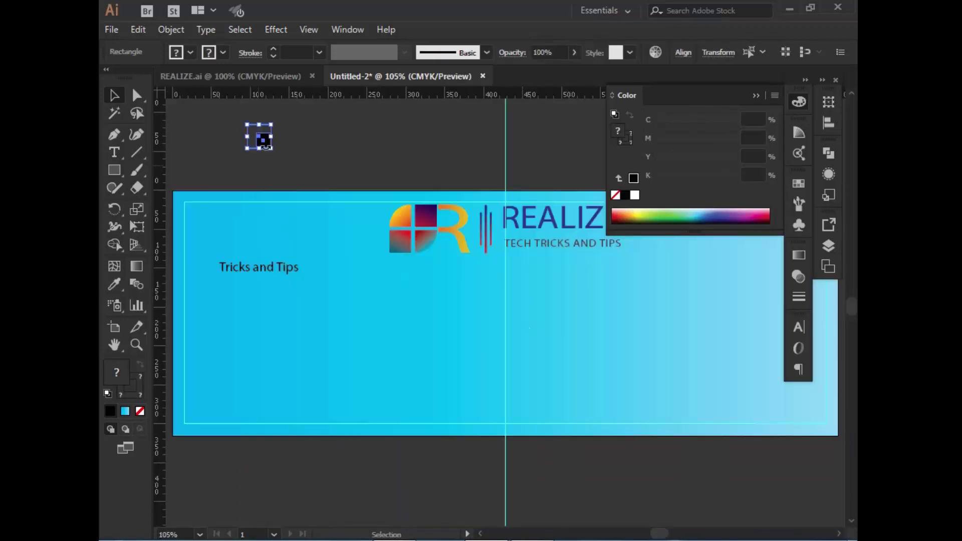
Move the icon beside 'Tricks and Tips' and bring the black square to front
mouse_move(265, 146)
left_mouse_down()
mouse_move(207, 275)
mouse_move(214, 279)
mouse_move(205, 253)
left_mouse_up()
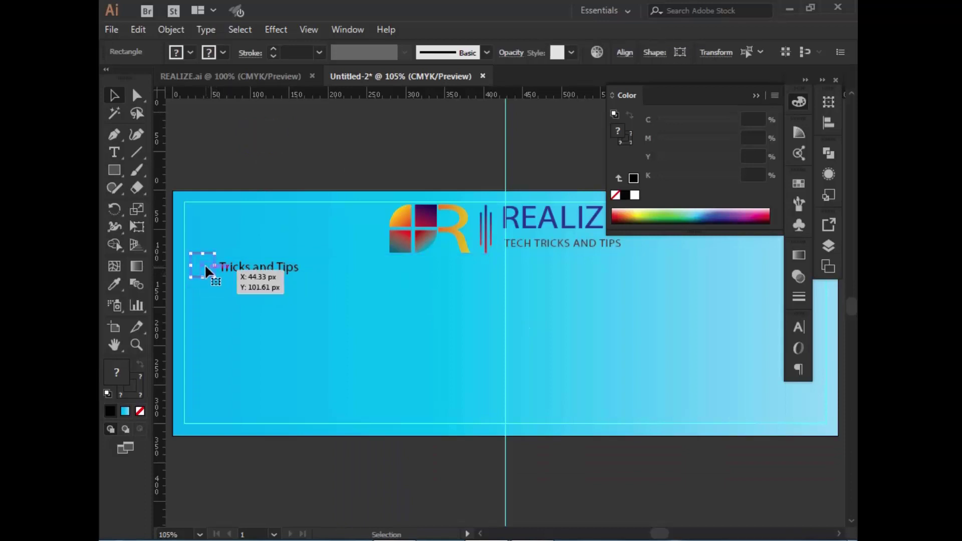
right_click(206, 246)
left_click(420, 466)
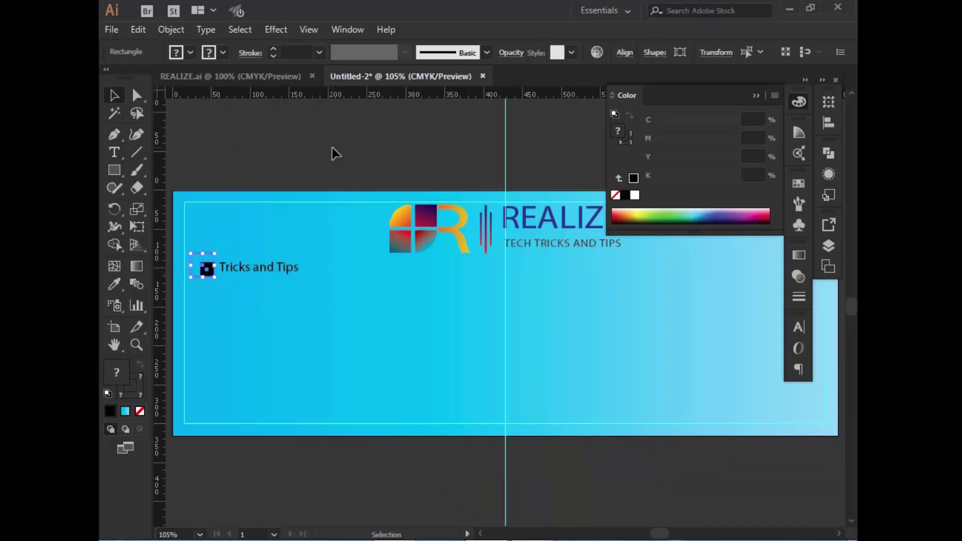
left_click(333, 150)
left_click_drag(193, 247, 202, 262)
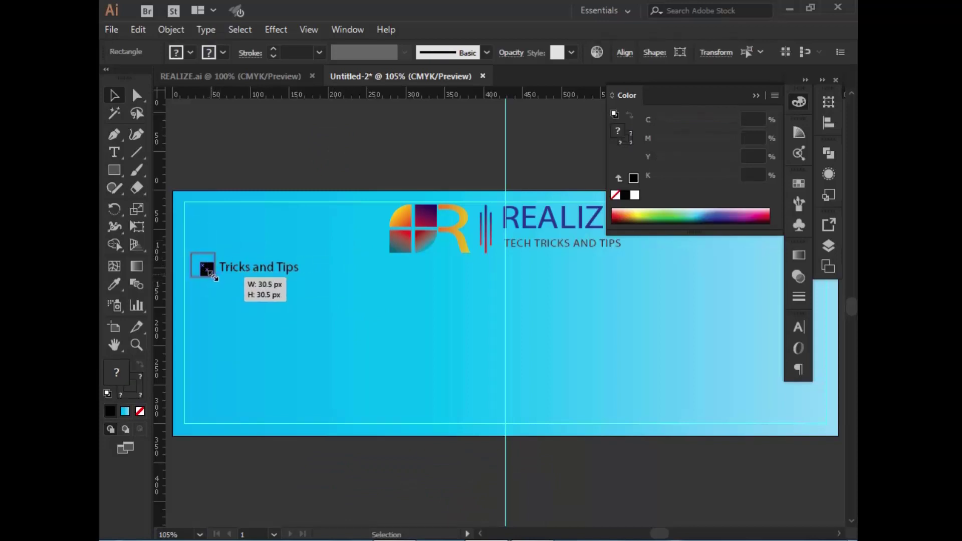
left_click_drag(212, 278, 216, 280)
Resize the red frame from its top-left corner
key("ctrl+plus")
key("ctrl+plus")
key("ctrl+plus")
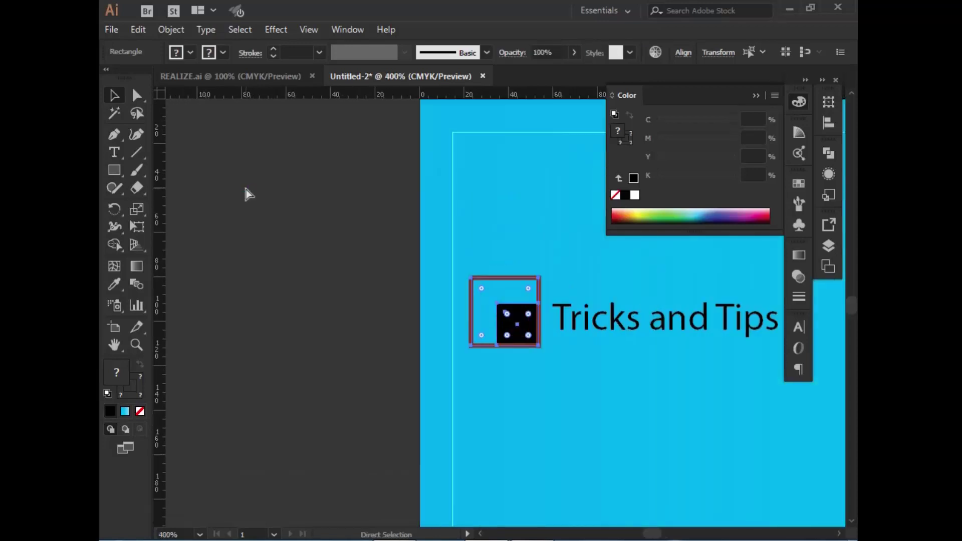
key("ctrl+plus")
left_click(255, 250)
left_click(488, 266)
left_click_drag(458, 265, 477, 284)
left_click(328, 378)
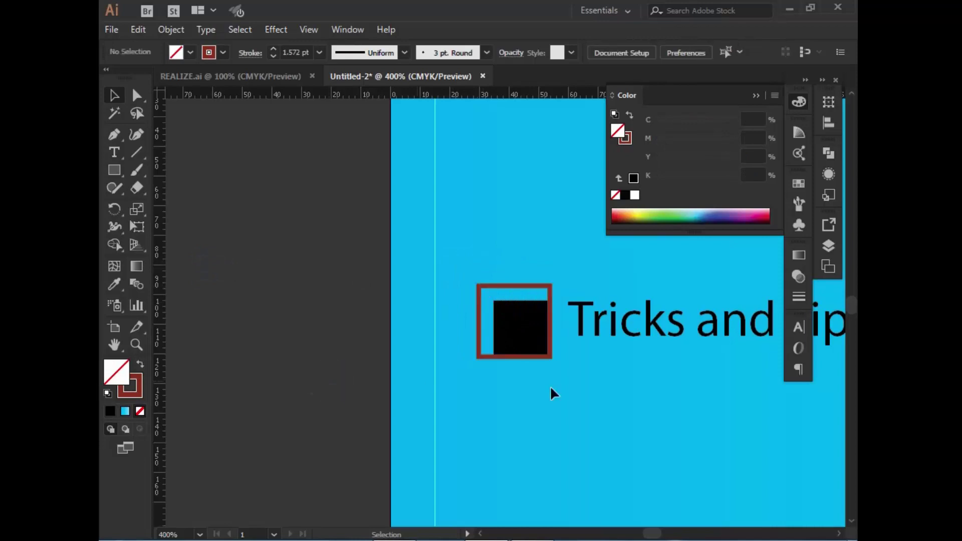
left_click(497, 263)
Shrink the frame and black square to match the text height
left_click(509, 307)
left_click_drag(552, 358, 545, 347)
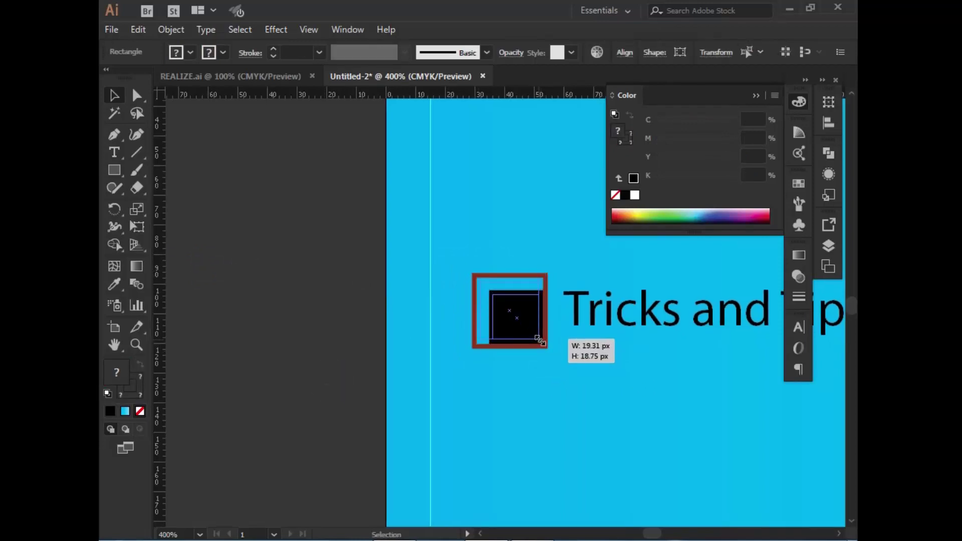
left_click_drag(544, 347, 531, 332)
left_click(587, 273)
left_click(524, 326)
left_click(544, 248)
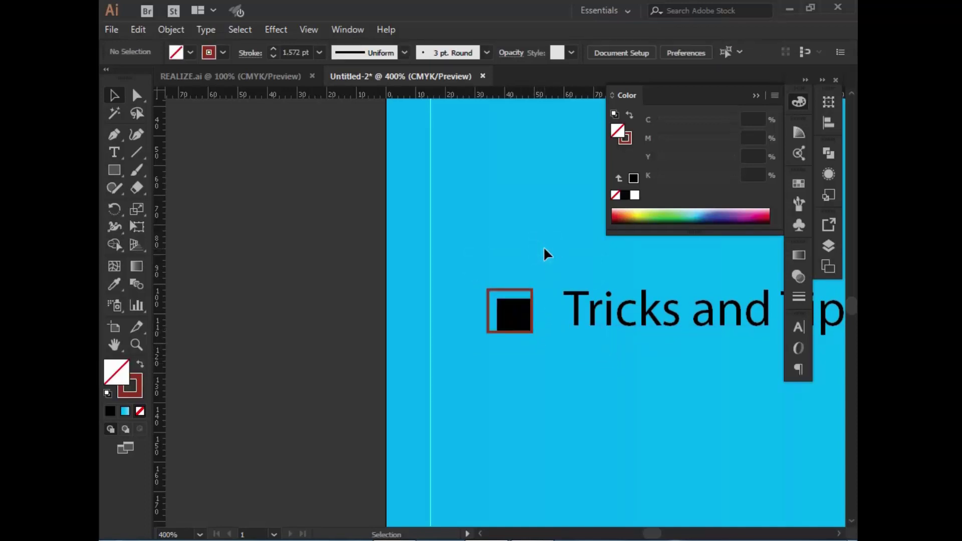
key("ctrl+0")
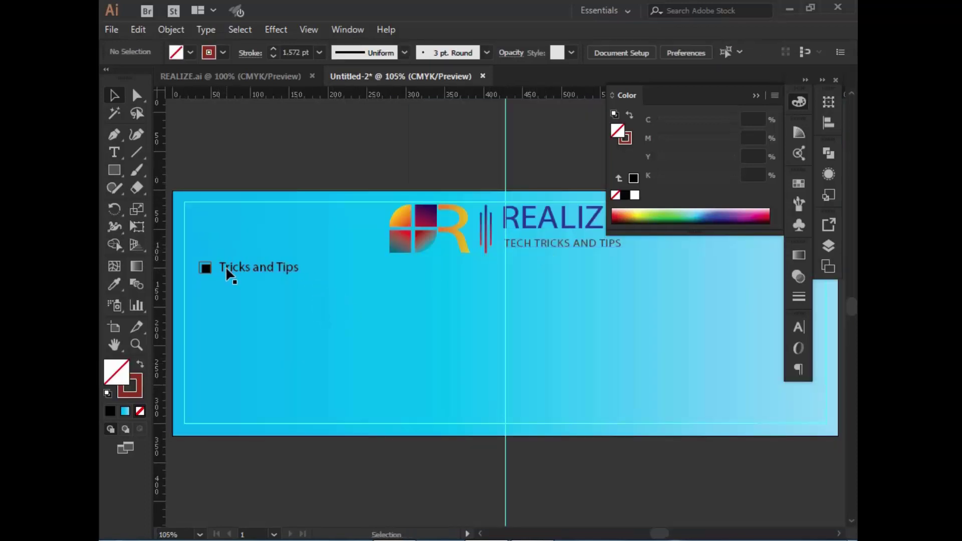
Make the Tricks and Tips label 19 pt Bold
left_click(226, 269)
key("ctrl+t")
left_click(639, 403)
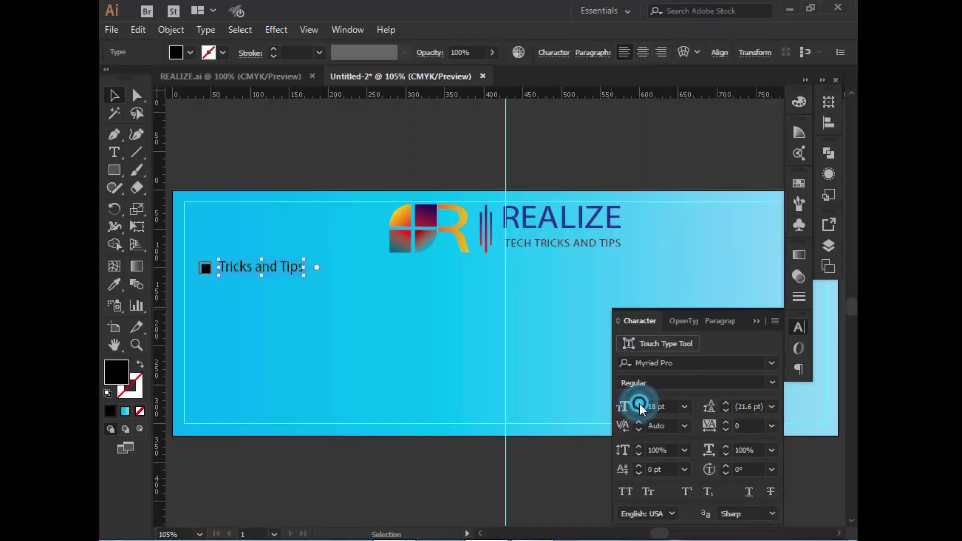
left_click(772, 386)
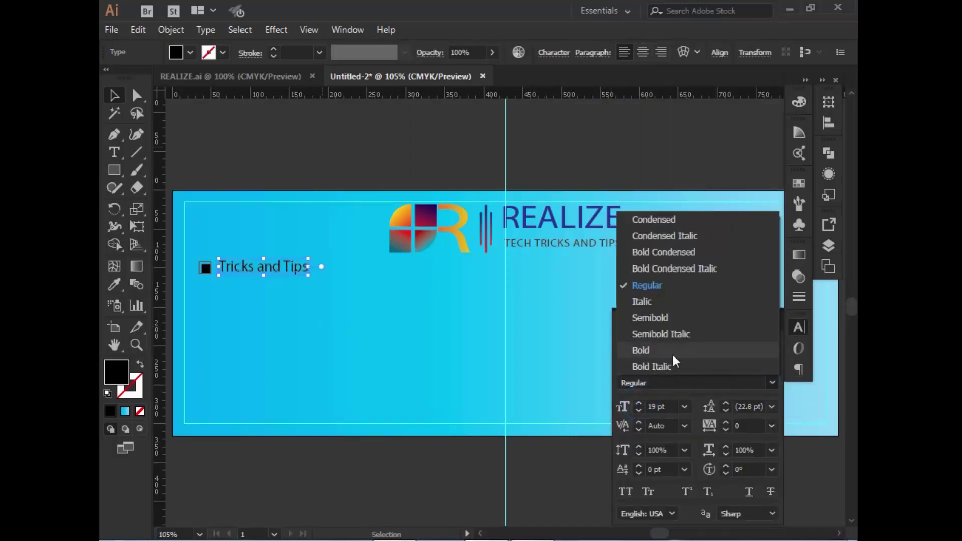
left_click(672, 351)
Nudge the icon level with the label and group its frame and square
left_click(218, 242)
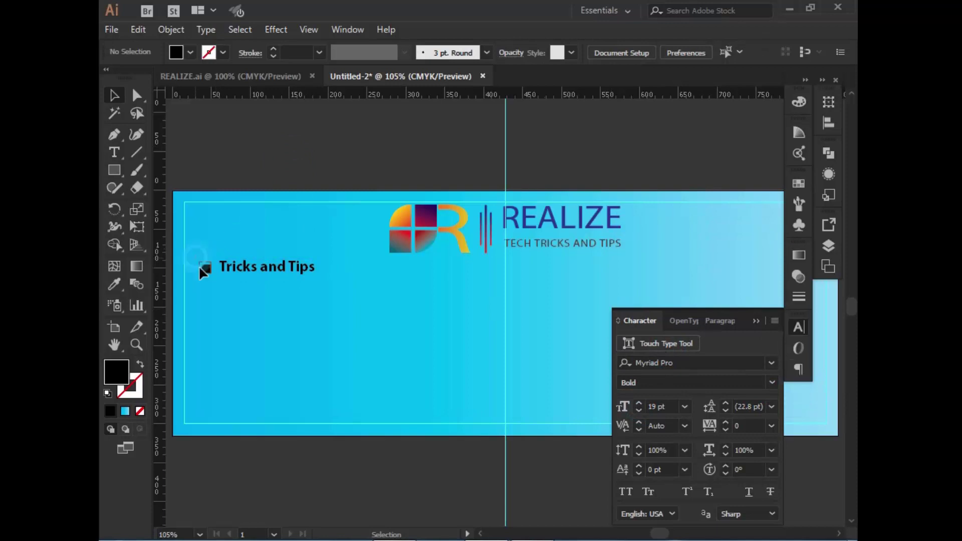
mouse_move(200, 266)
left_mouse_down()
mouse_move(219, 282)
mouse_move(190, 273)
mouse_move(204, 262)
left_mouse_up()
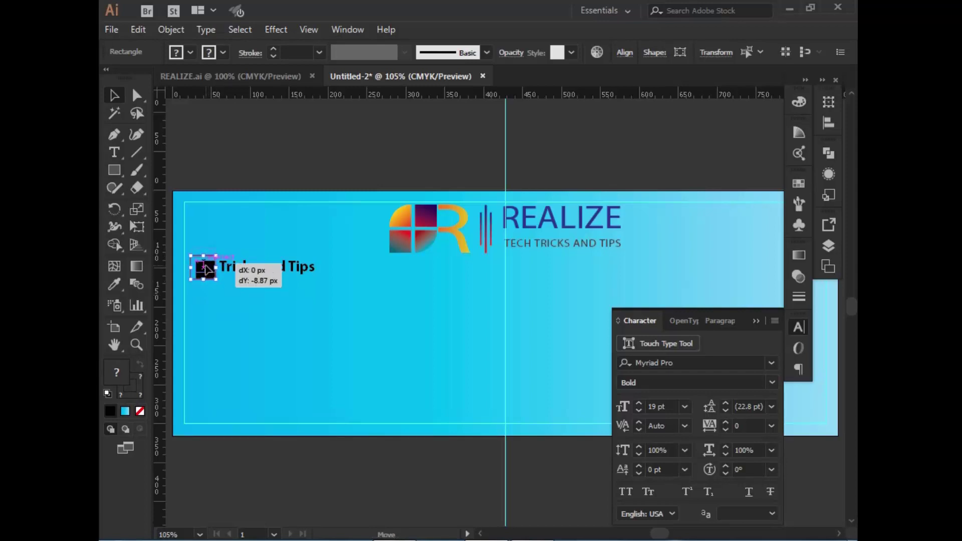
right_click(207, 246)
left_click(259, 338)
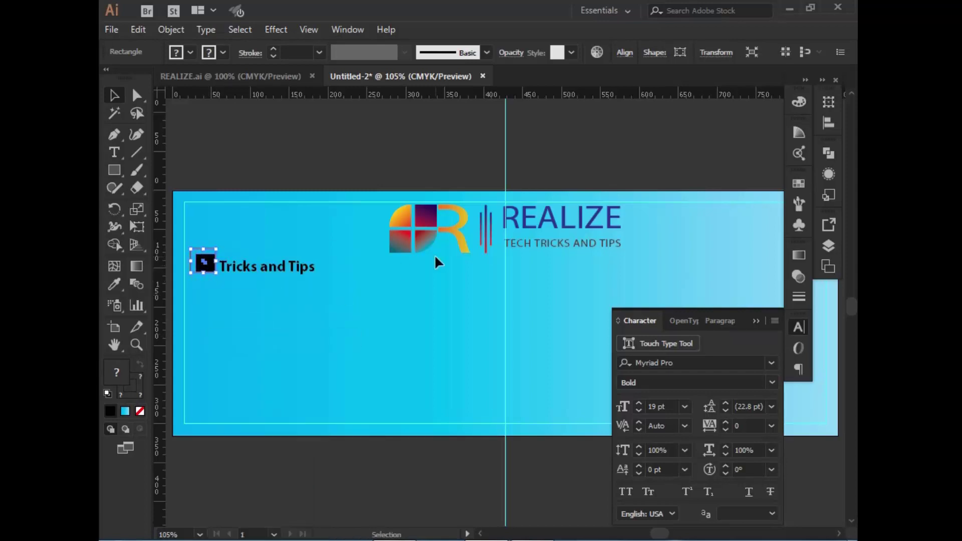
key("Down")
key("Down")
left_click(274, 183)
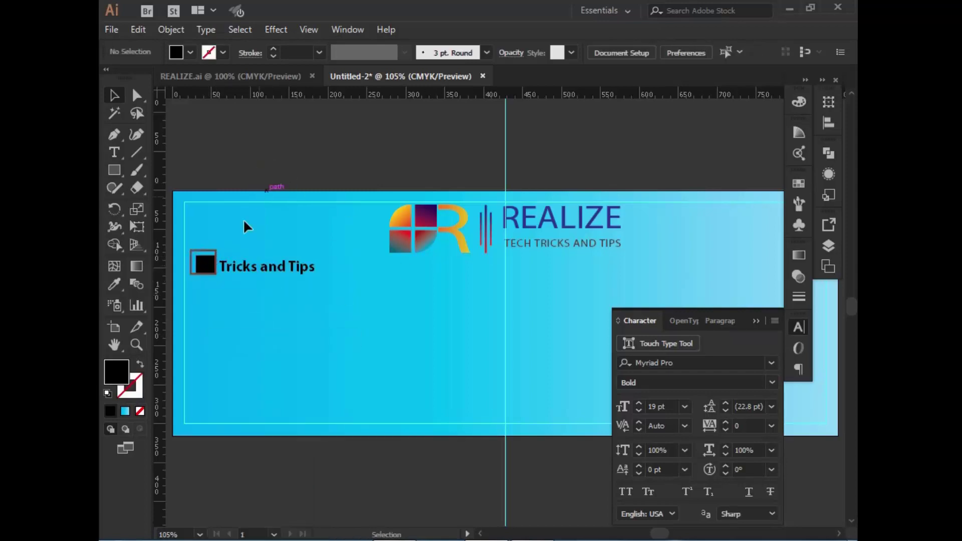
Ungroup the icon so its frame is separate, with its stroke colour ready to edit
key("ctrl+z")
left_click(252, 172)
left_click(203, 261)
right_click(201, 249)
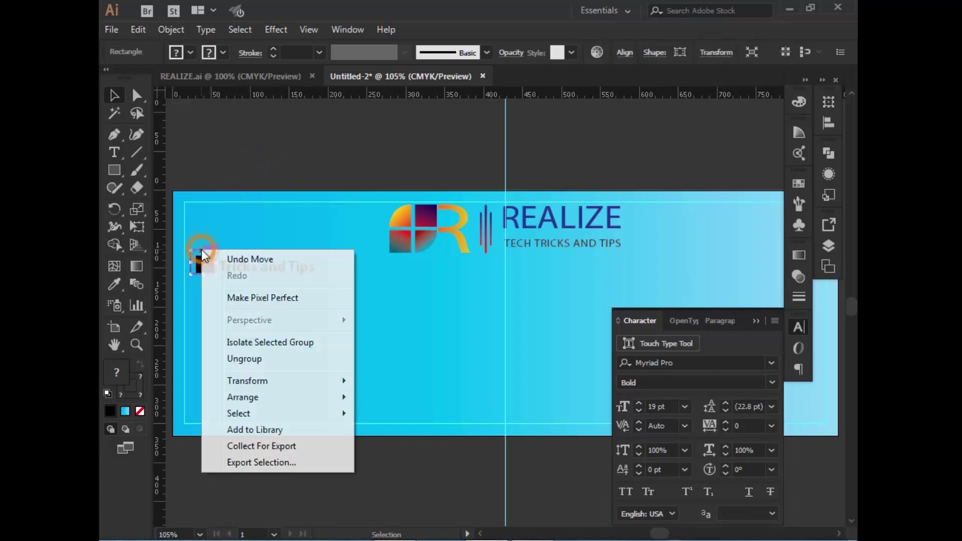
left_click(245, 358)
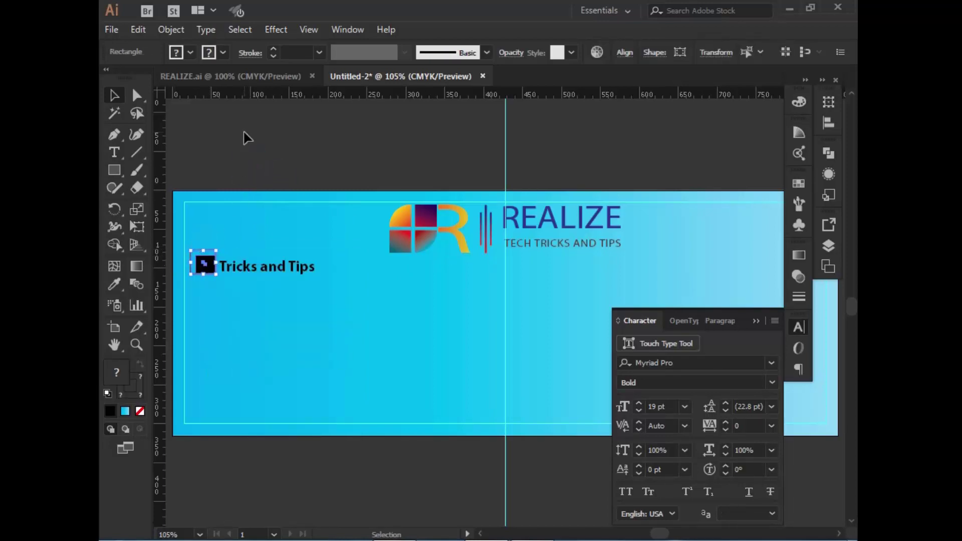
left_click(798, 102)
left_click(625, 138)
Turn the icon frame's stroke bright red by zeroing its cyan and black
left_click_drag(683, 178, 660, 178)
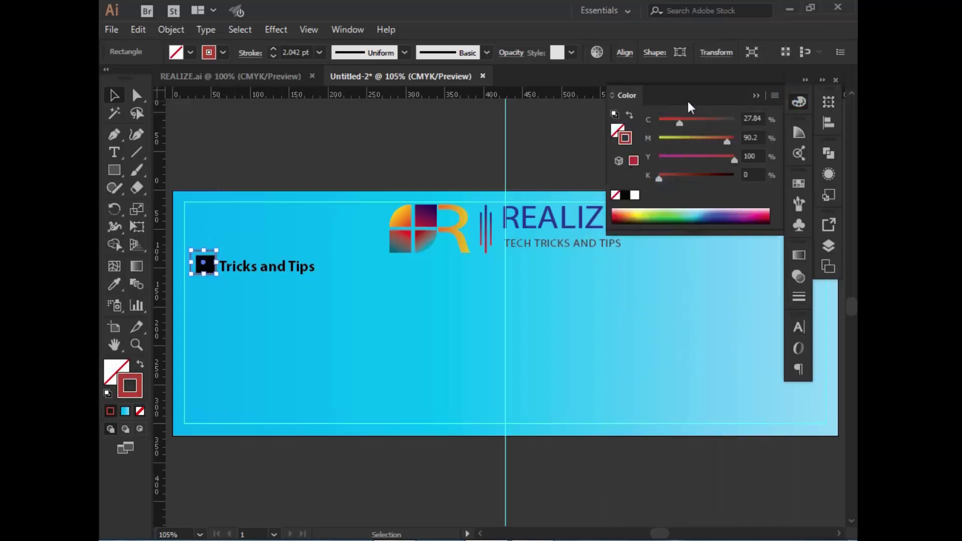
left_click_drag(679, 122, 658, 122)
left_click(444, 145)
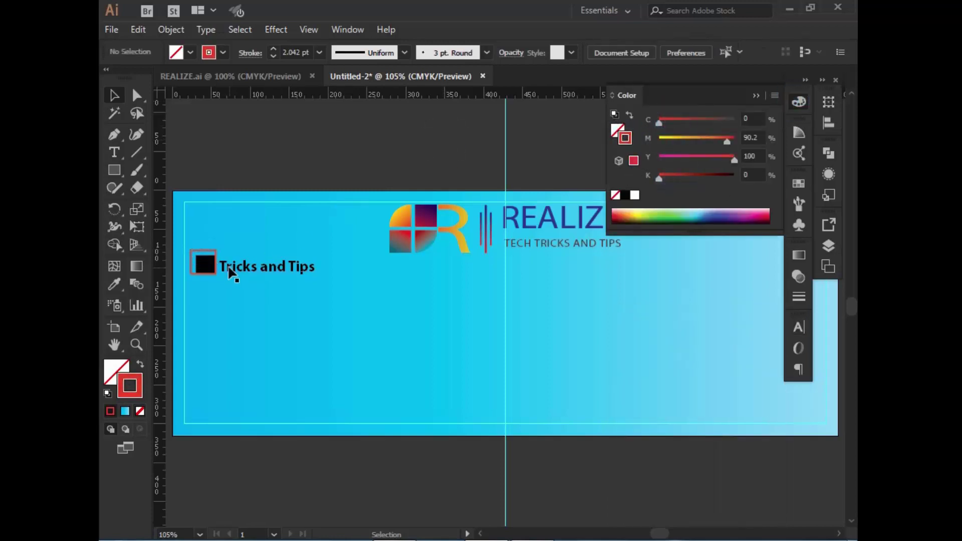
Round the black square's top-left corner into a quarter-circle with Direct Selection
left_click(208, 265)
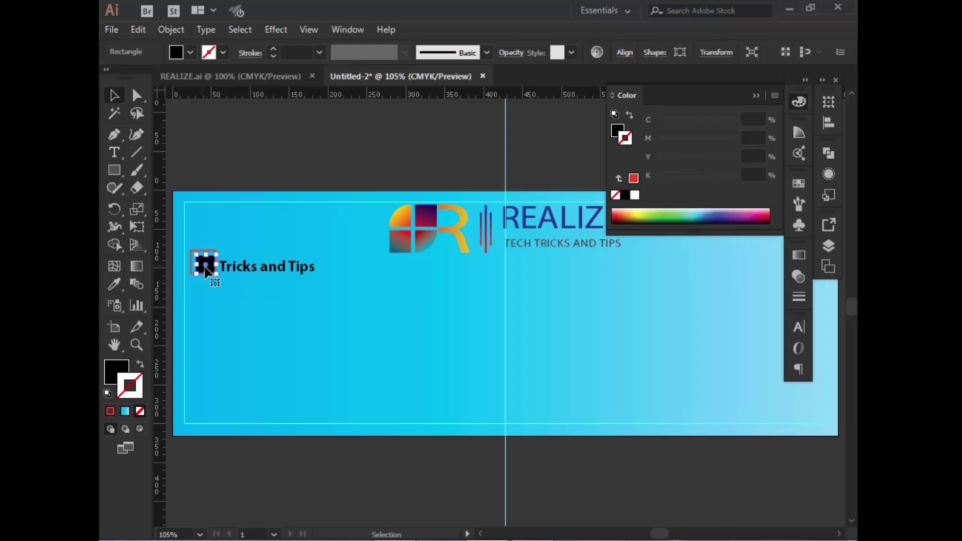
key("a")
key("ctrl+equal")
key("ctrl+equal")
key("ctrl+equal")
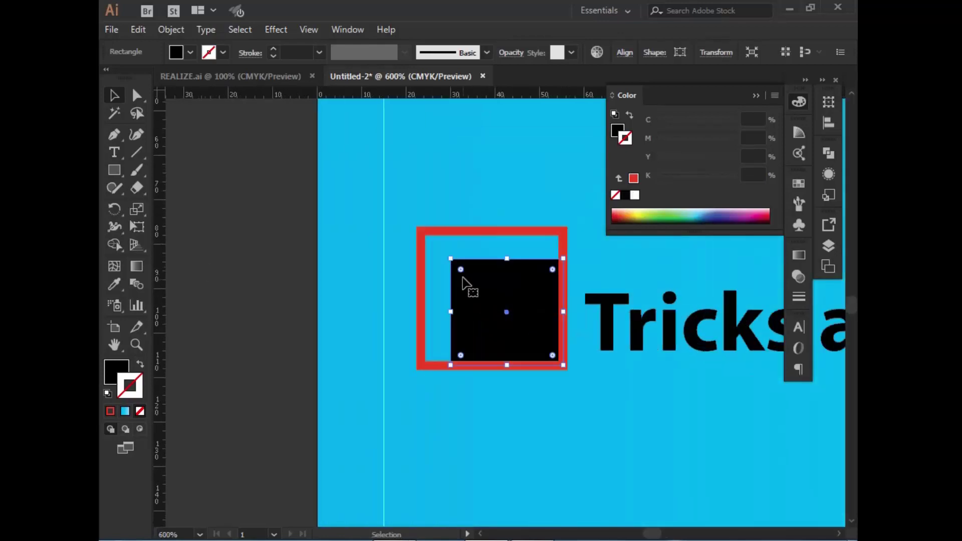
left_click_drag(461, 275, 574, 364)
key("v")
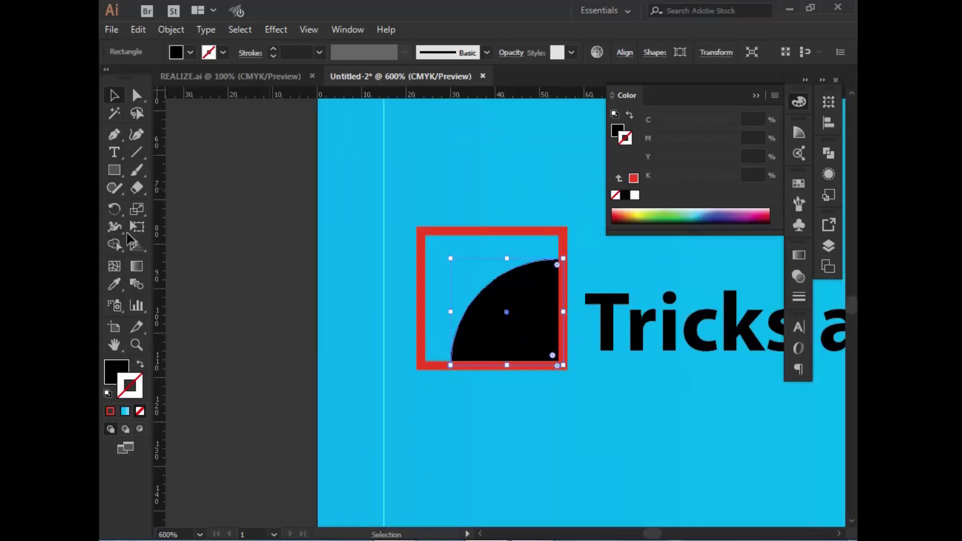
left_click(215, 218)
key("ctrl+0")
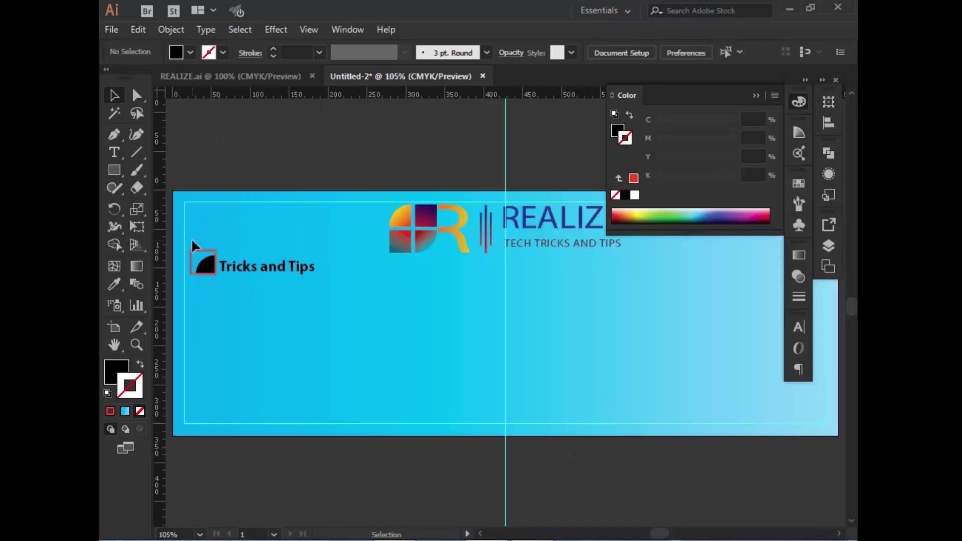
mouse_move(180, 230)
left_mouse_down()
mouse_move(347, 279)
mouse_move(655, 276)
left_mouse_up()
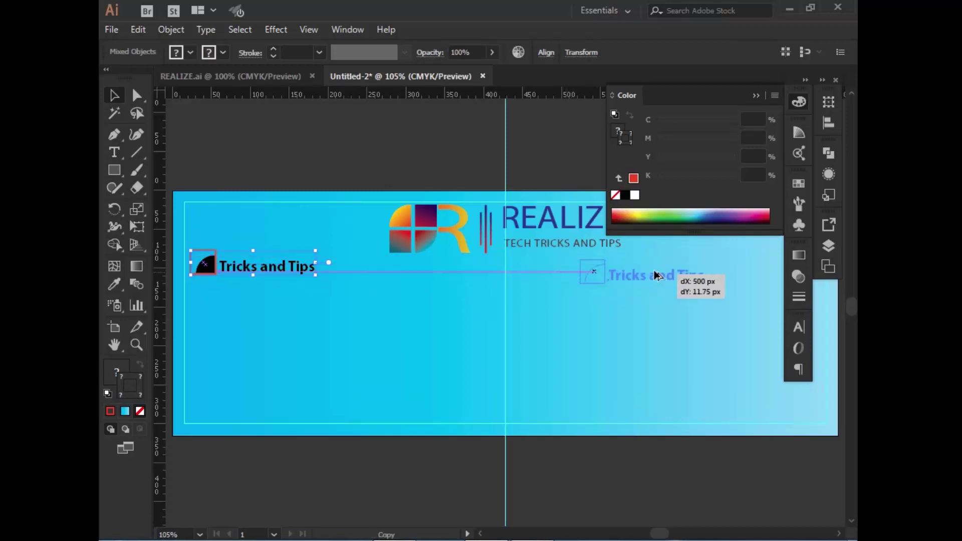
Duplicate the icon and Tricks and Tips label to the banner's right, shifting the original slightly right
left_click_drag(656, 276, 708, 270)
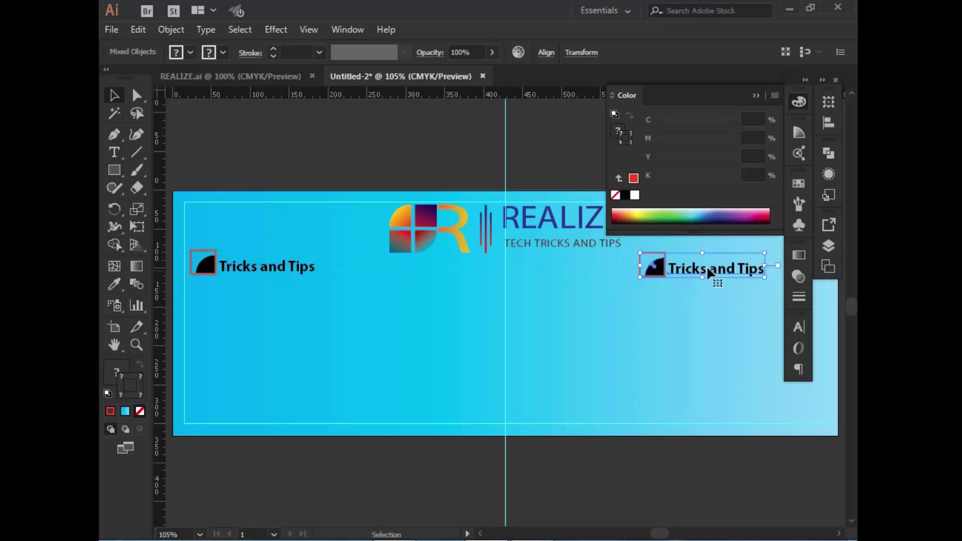
left_click(301, 150)
left_click(306, 268)
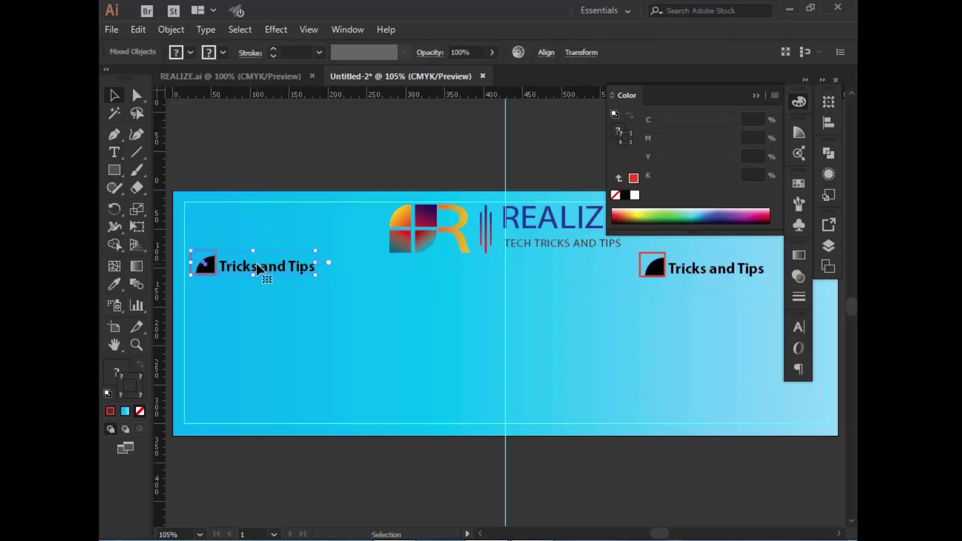
left_click_drag(258, 270, 313, 271)
left_click(320, 168)
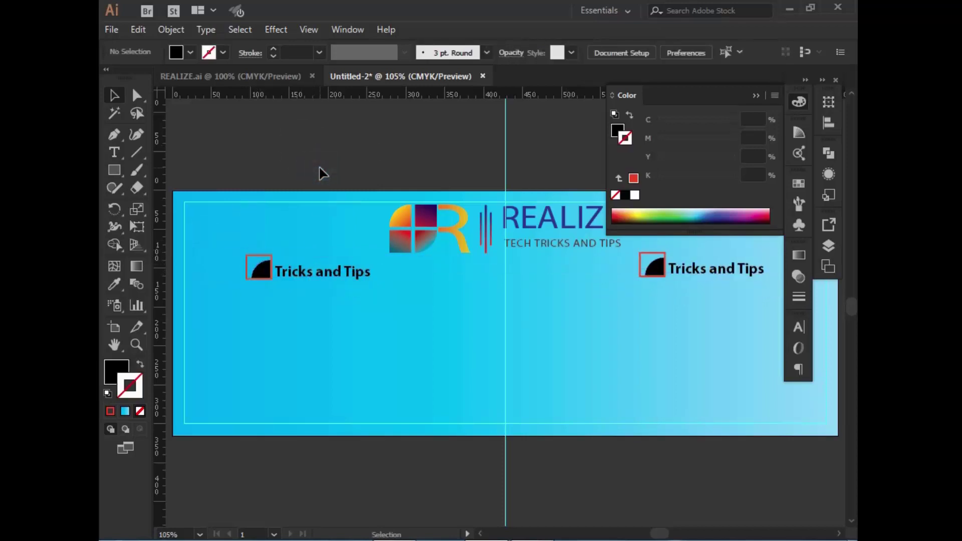
Type the lines 'Computer', 'Mobile', 'web and technology' and move them beneath the left heading
left_click(114, 153)
left_click(269, 146)
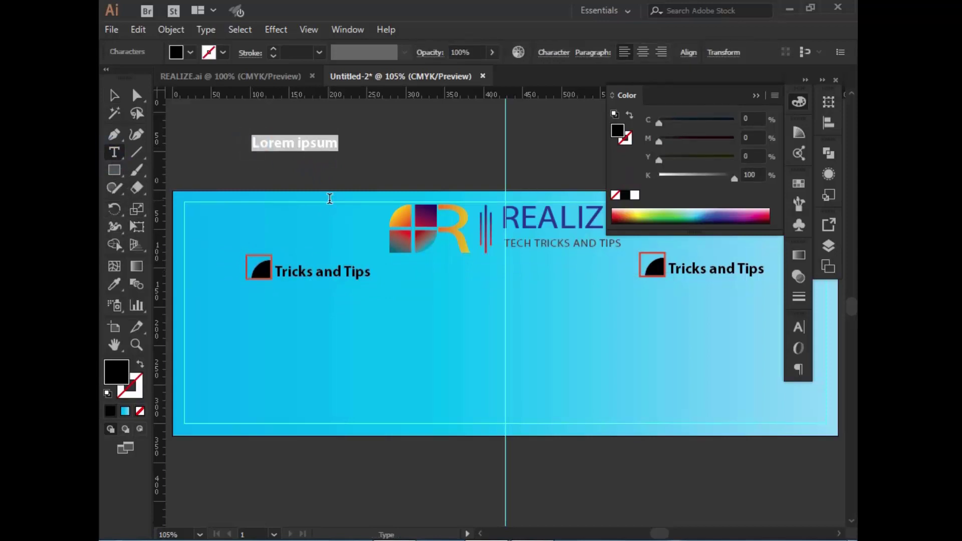
type("c")
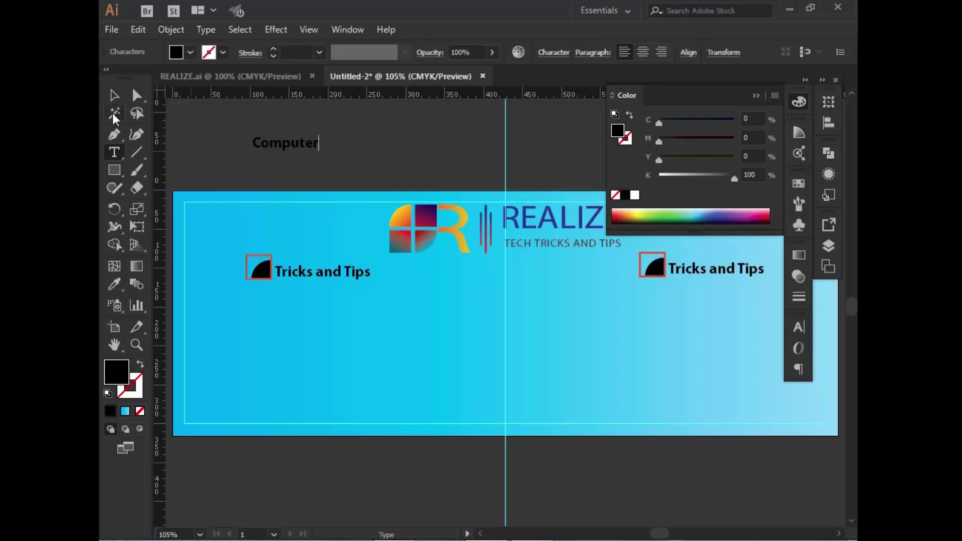
key("Return")
type("Mon")
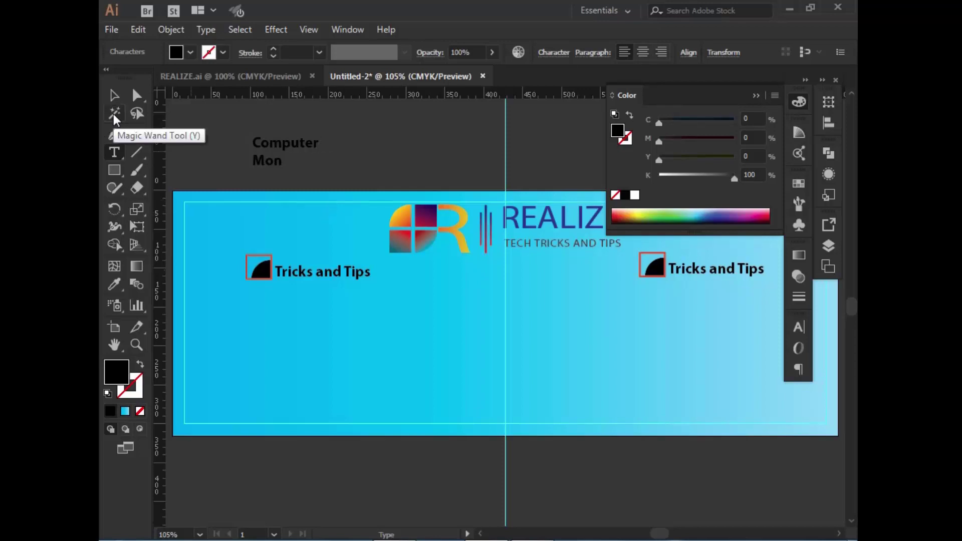
type("bile")
key("Return")
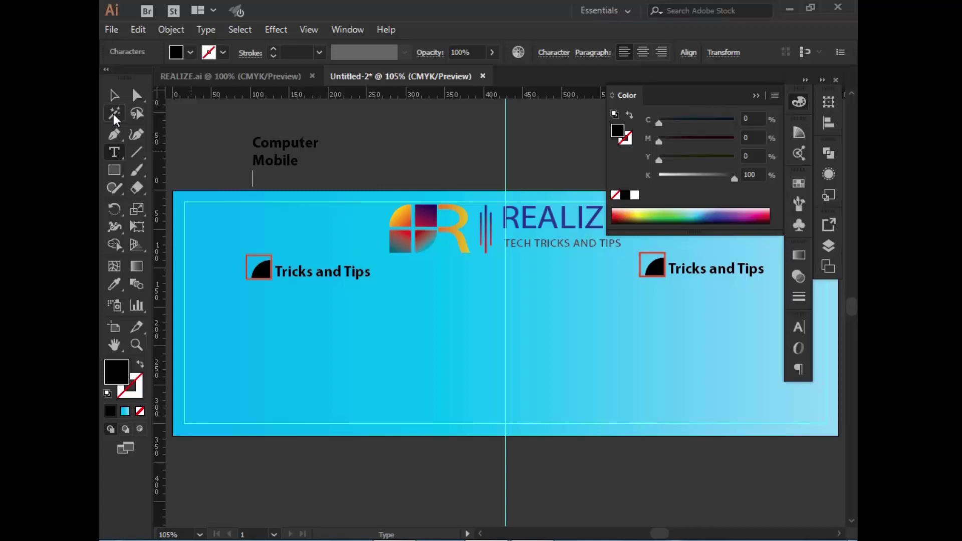
type("web and technology")
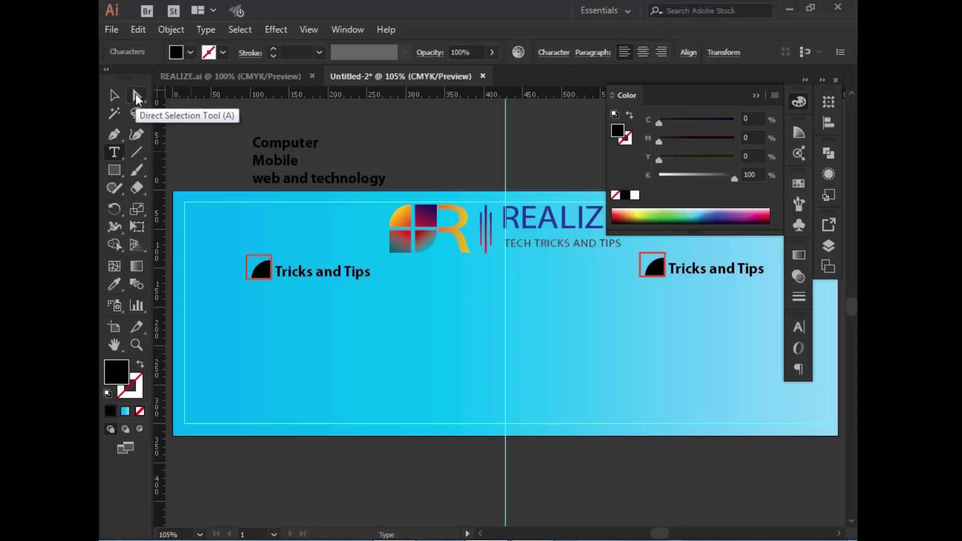
left_click(115, 97)
left_click_drag(282, 146, 305, 294)
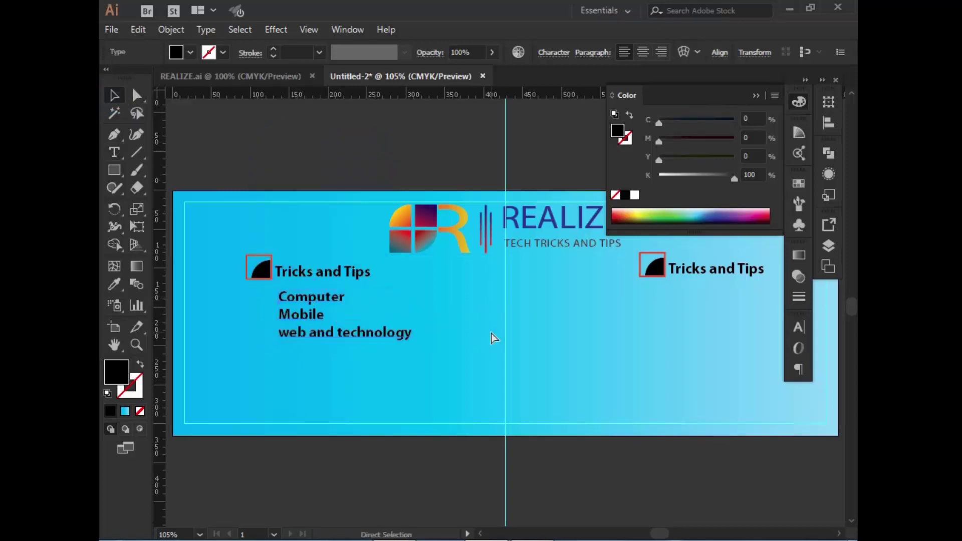
Set the list text to Regular weight with 35 pt leading
key("ctrl+t")
left_click(771, 383)
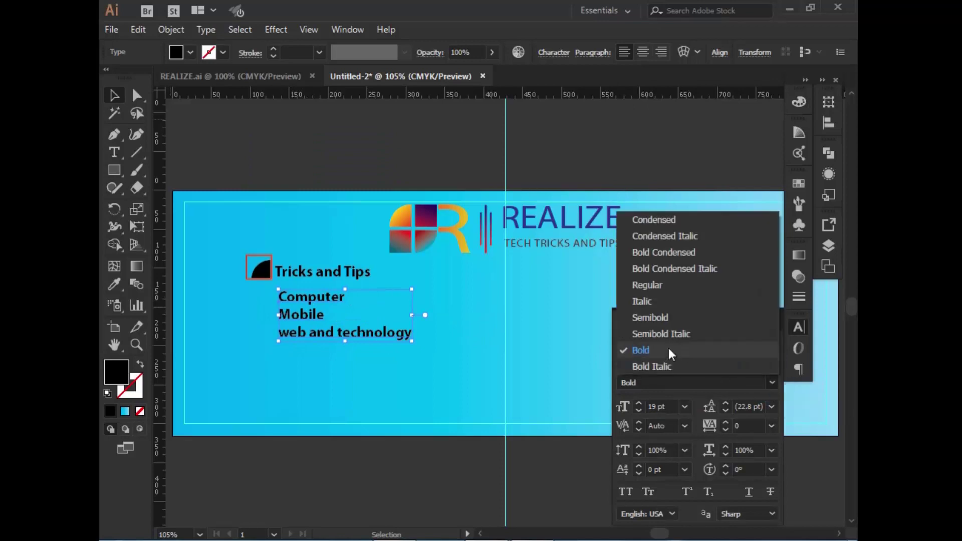
left_click(656, 285)
left_click(372, 168)
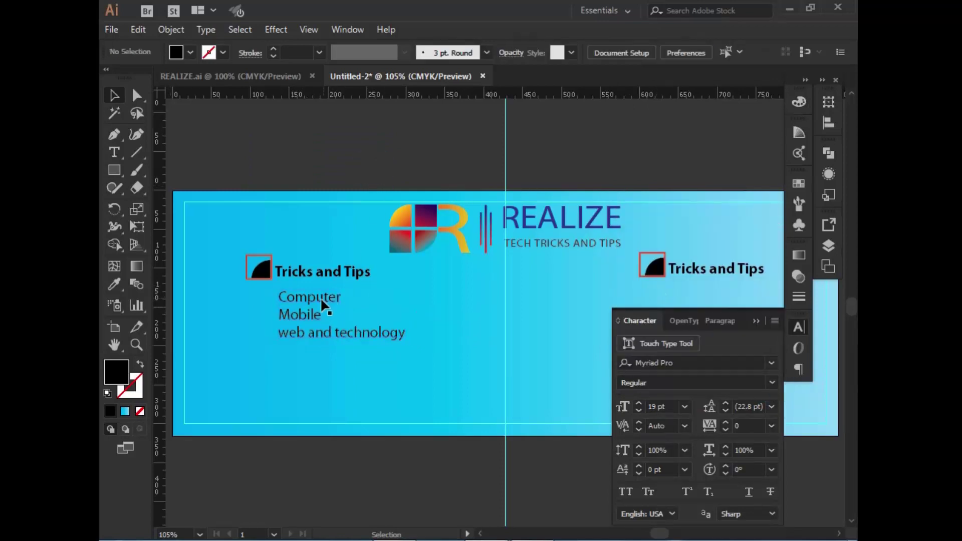
left_click(326, 308)
left_click(722, 403)
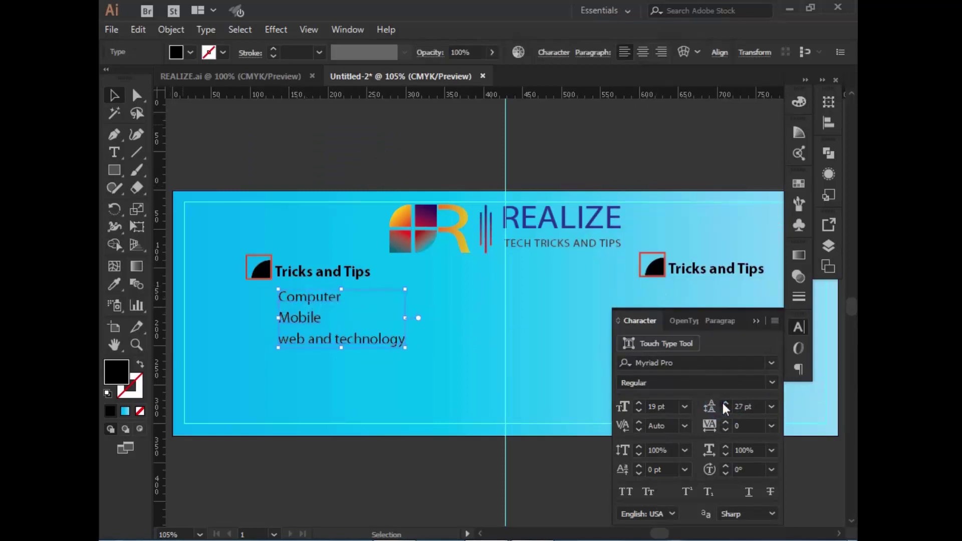
Draw a small circle above the banner with the Ellipse tool
left_click(351, 158)
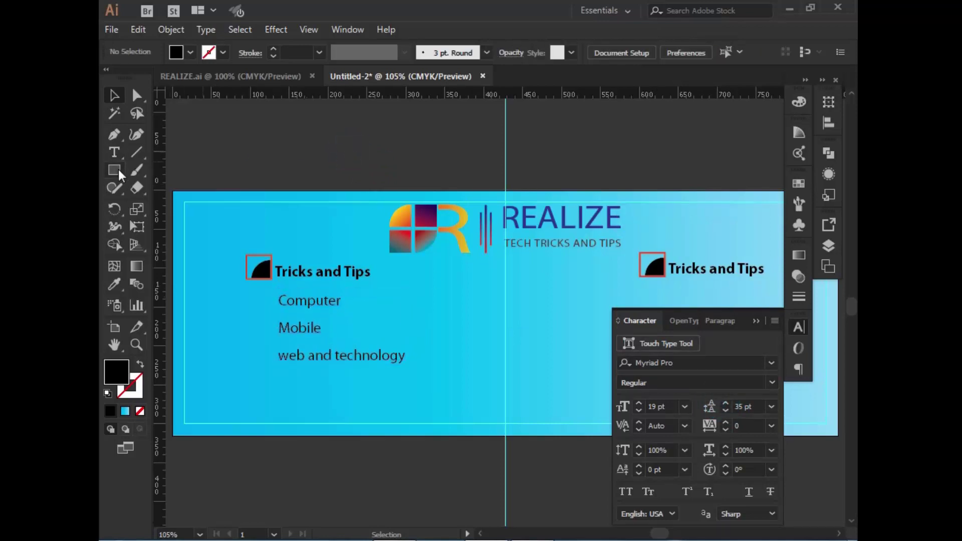
left_click_drag(119, 169, 200, 204)
left_click_drag(218, 145, 236, 160)
Give the circle a white outline and resize it to about 22 px across
left_click(110, 96)
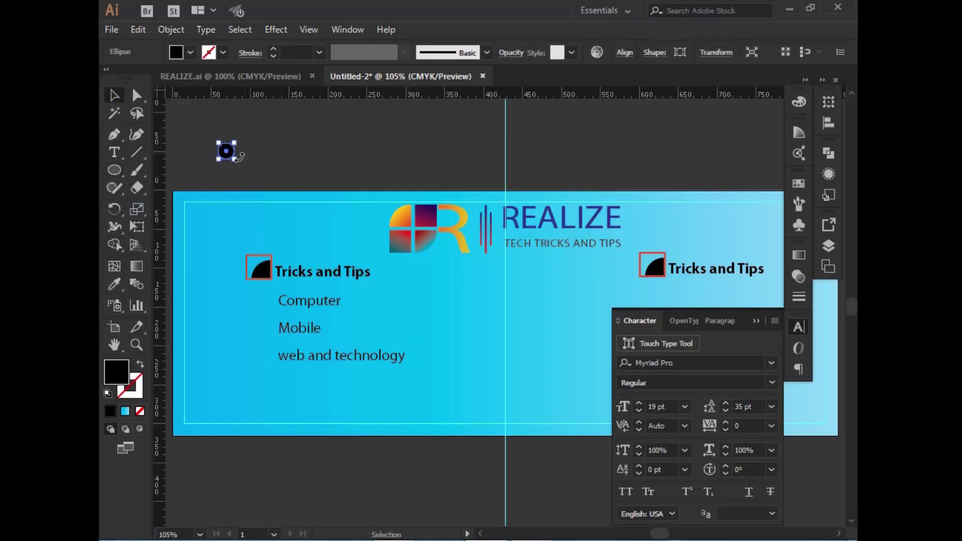
left_click_drag(236, 160, 240, 163)
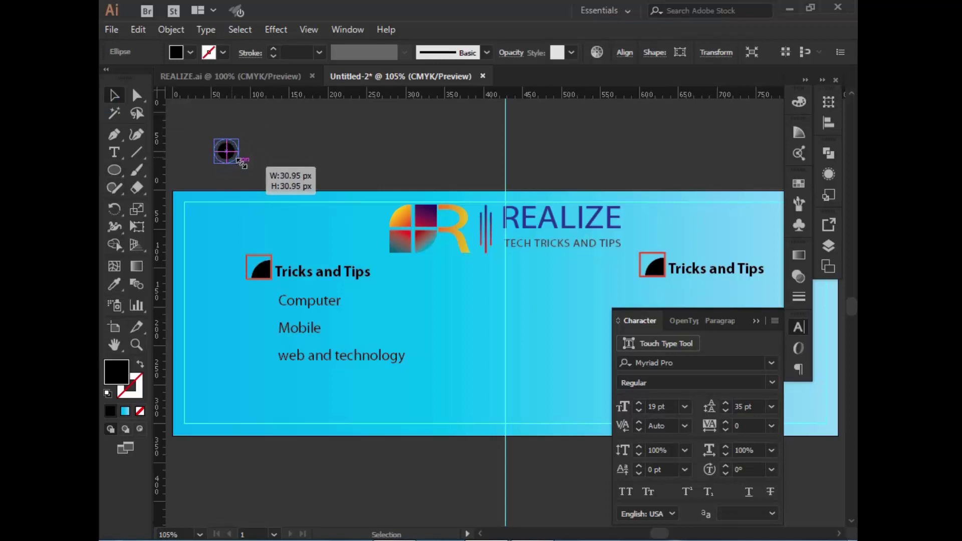
left_click(800, 101)
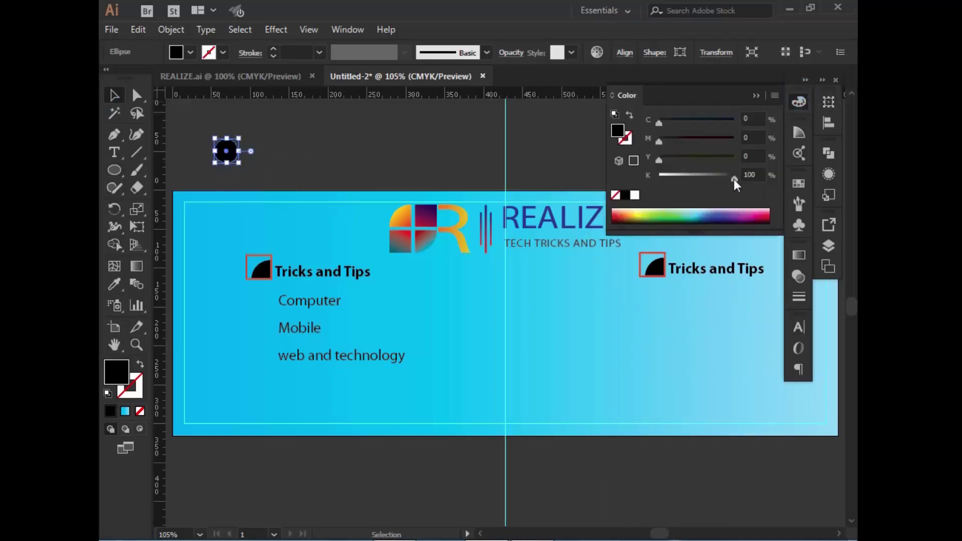
left_click_drag(733, 176, 659, 175)
left_click(140, 364)
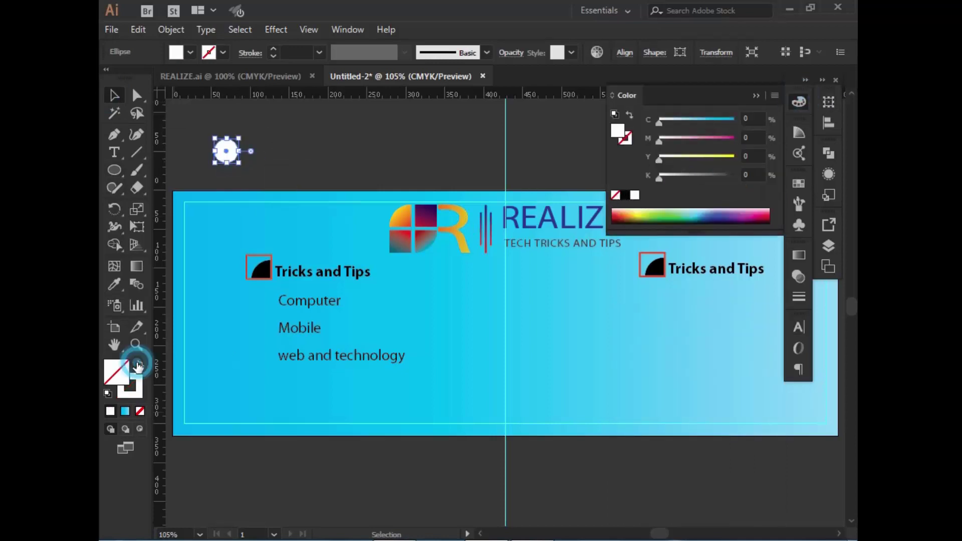
left_click(254, 157)
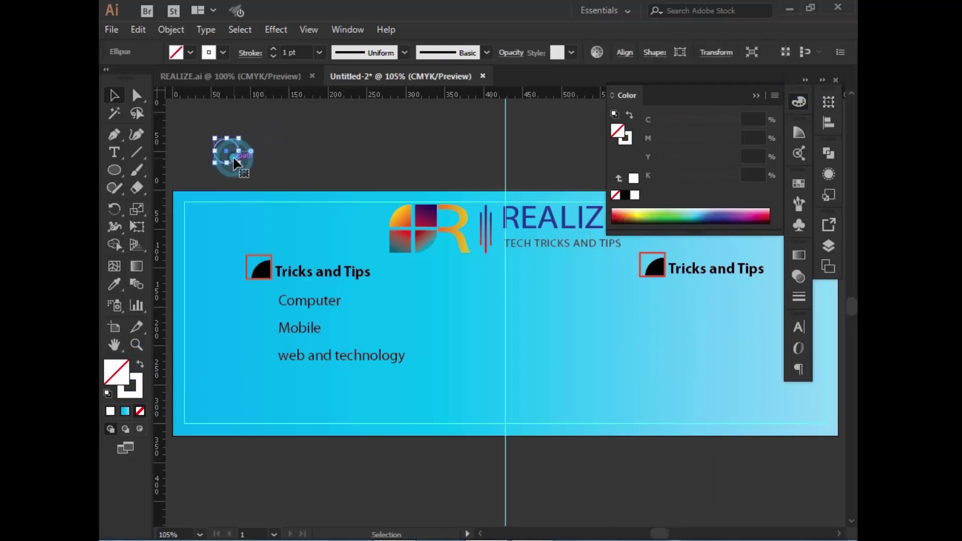
left_click_drag(238, 162, 233, 160)
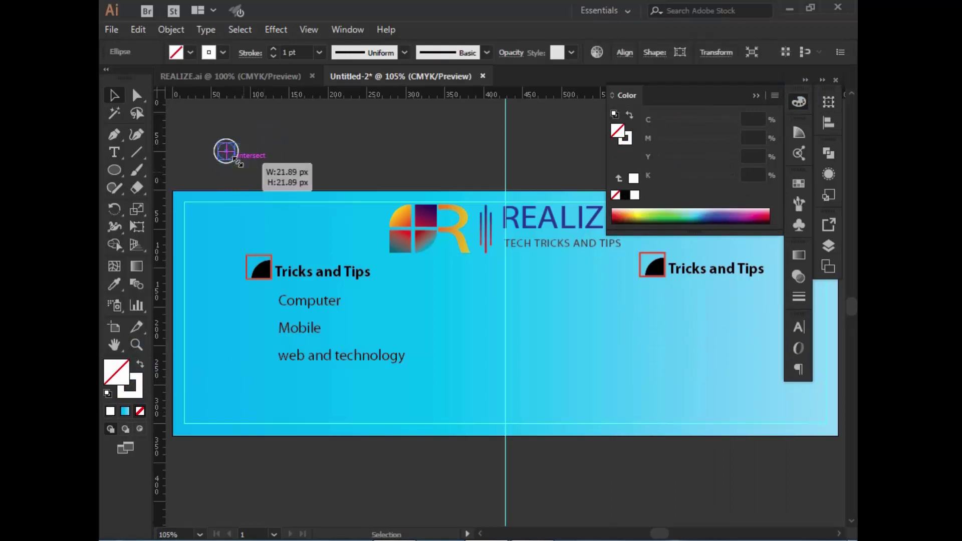
Fill the circle black, remove its stroke, and set a 2 pt stroke weight
left_click(625, 195)
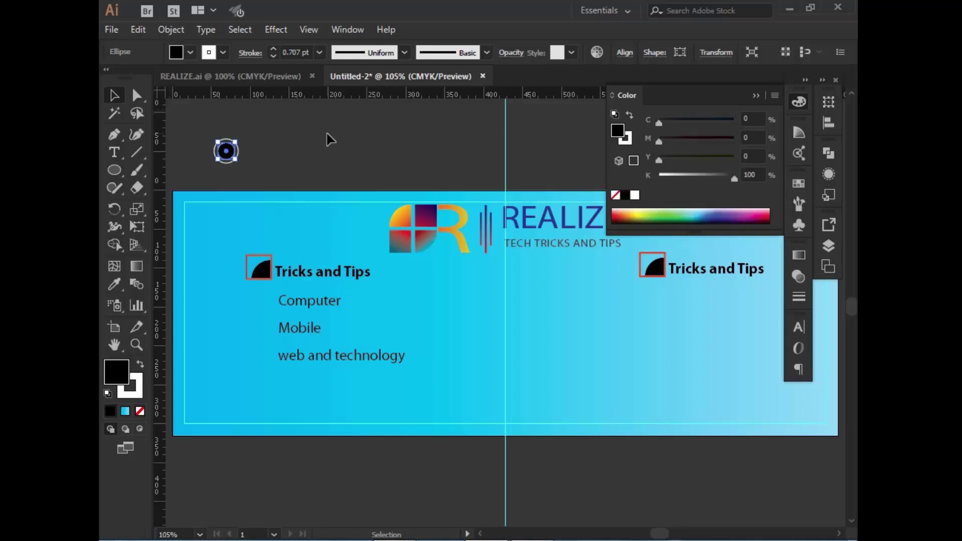
left_click(329, 140)
left_click(226, 148)
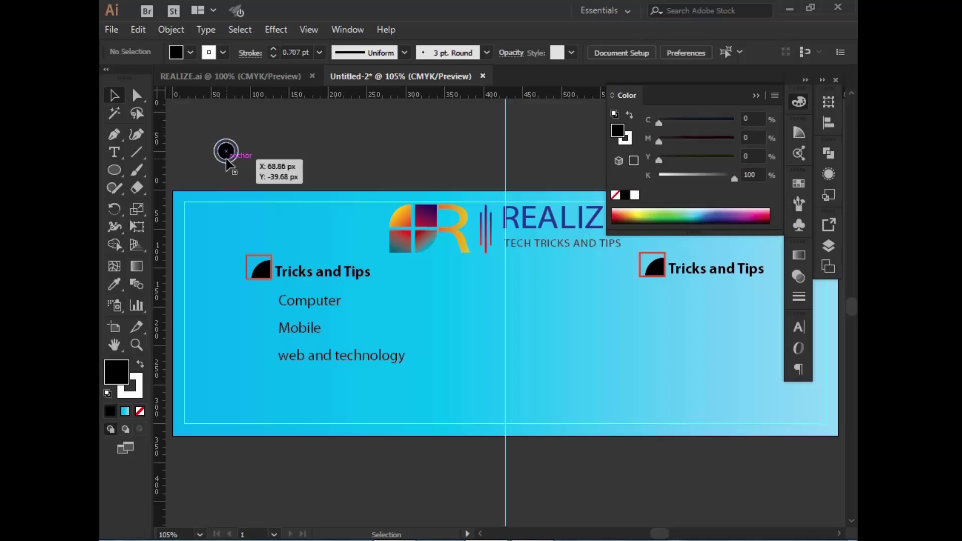
left_click(627, 135)
left_click(615, 195)
left_click(325, 149)
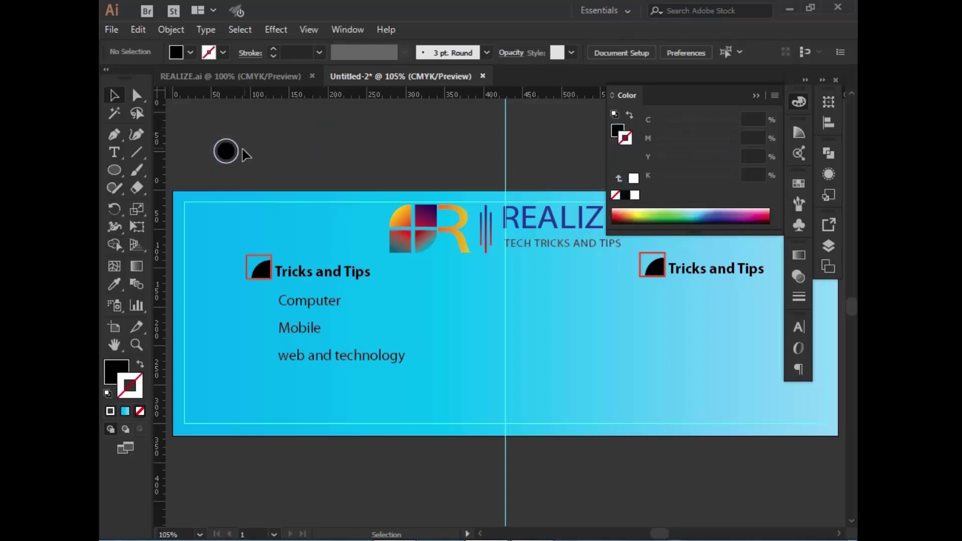
left_click(231, 150)
left_click(274, 49)
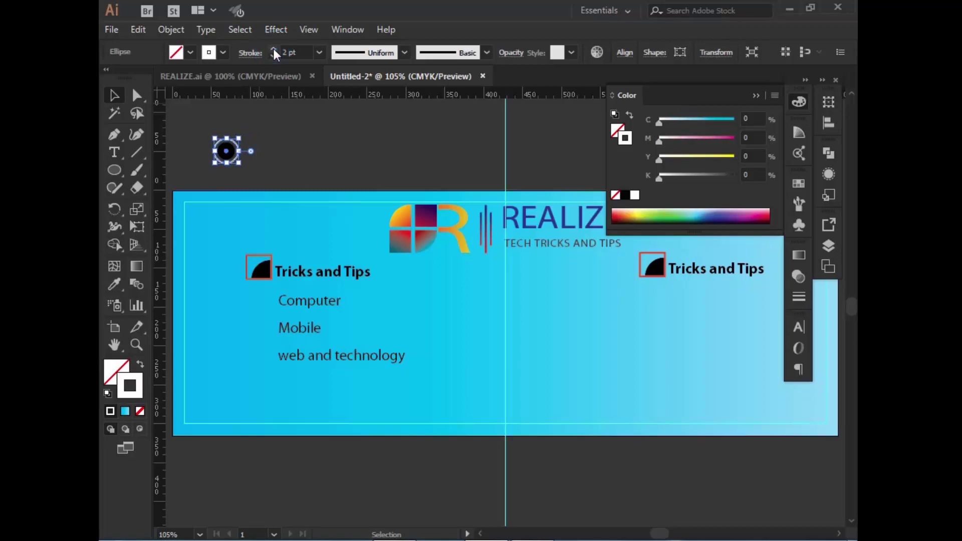
left_click(265, 109)
Group both circles into one bullet and move it beside the list lines
left_click_drag(200, 117, 240, 165)
right_click(232, 155)
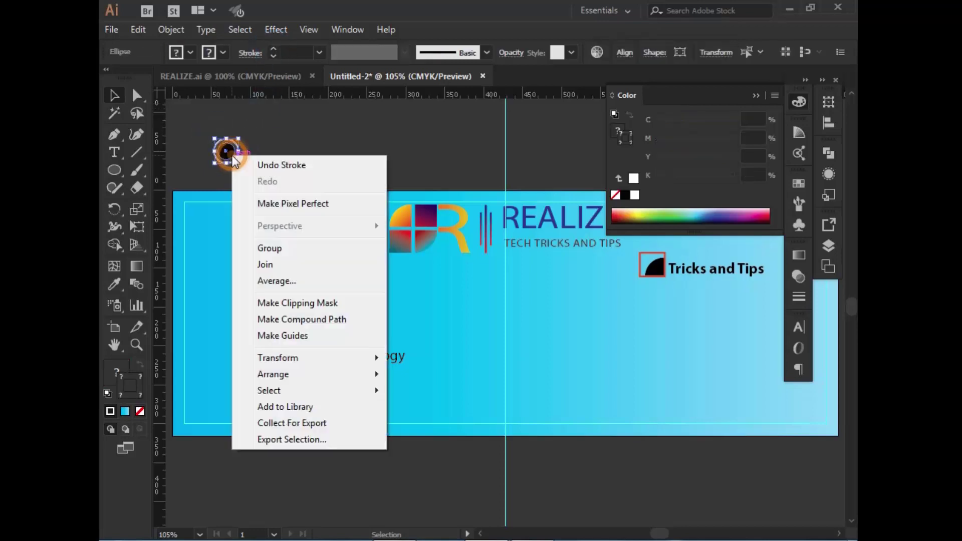
left_click(277, 249)
left_click_drag(239, 163, 259, 354)
Place a bullet beside web and technology and vertically distribute the three bullets by centre
left_click(338, 398)
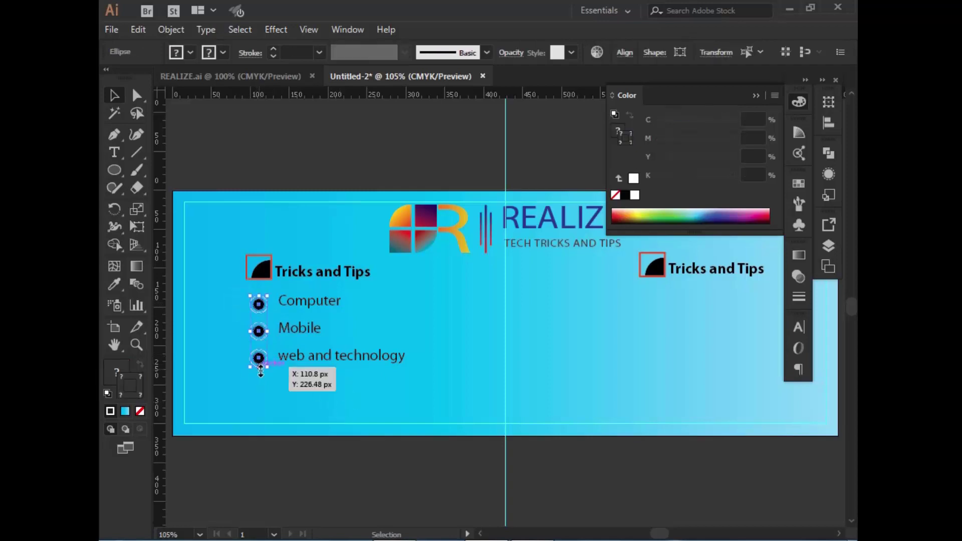
left_click_drag(271, 373, 246, 293)
left_click(826, 125)
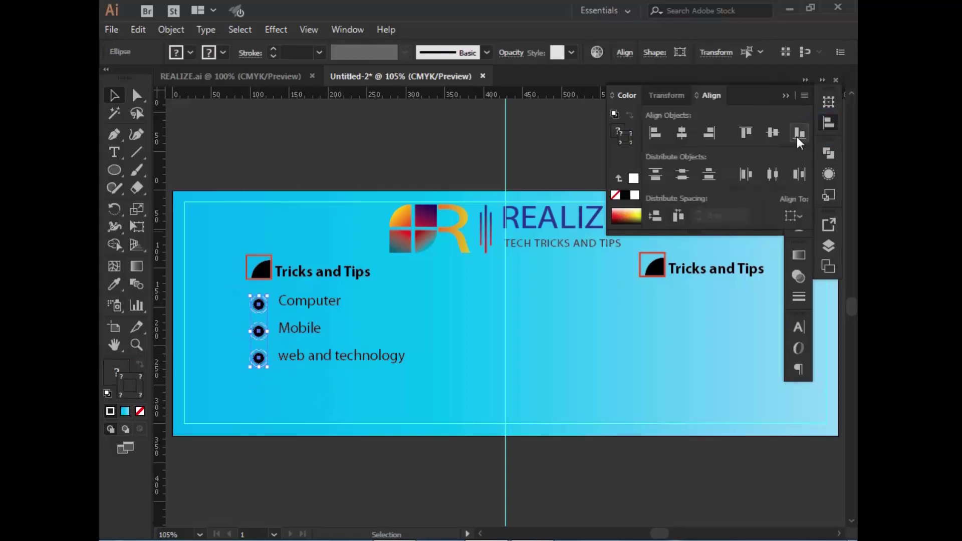
left_click(682, 174)
left_click_drag(260, 332, 253, 303)
left_click(223, 333)
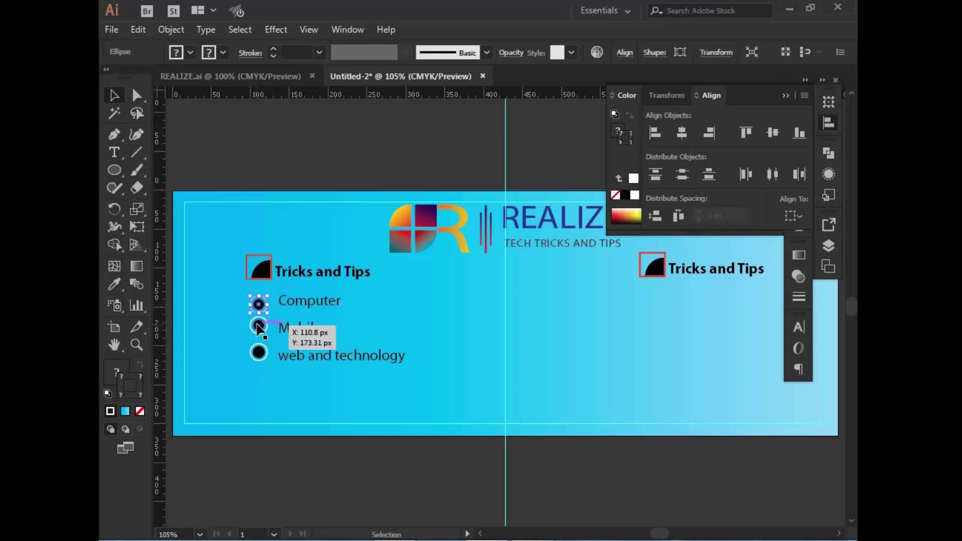
Level the Computer bullet with its text, redistribute the bullets, and select all three
left_click_drag(257, 304, 266, 371)
left_click(226, 314)
left_click(682, 174)
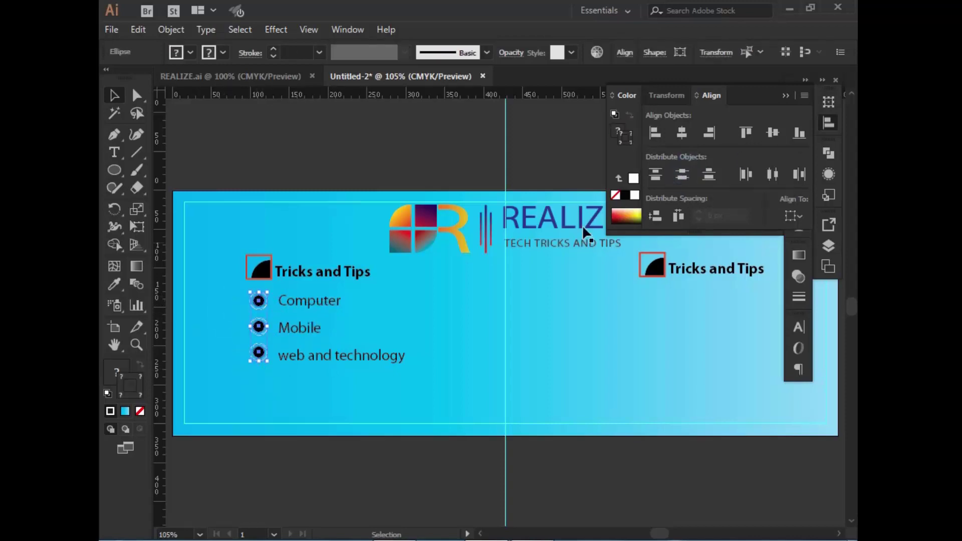
left_click(232, 379)
left_click(258, 357)
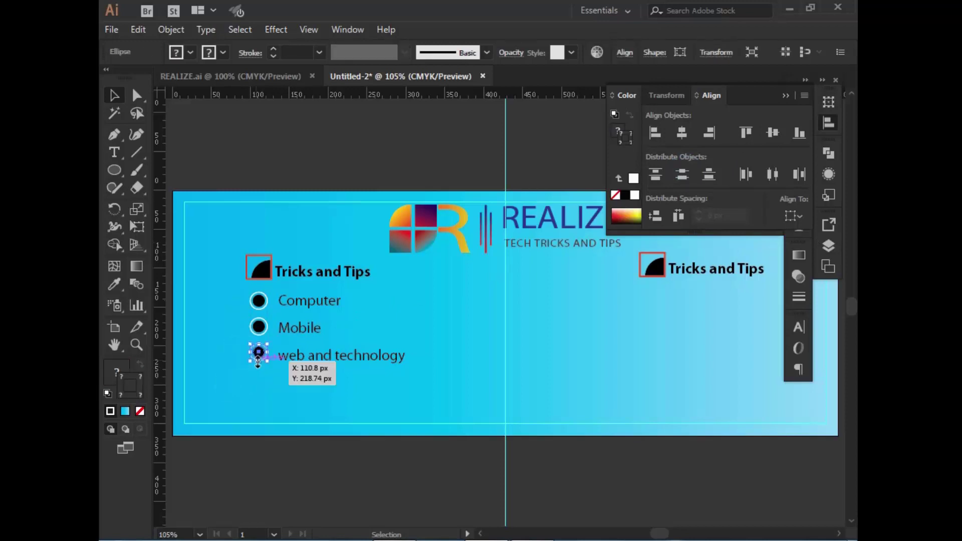
left_click(215, 313)
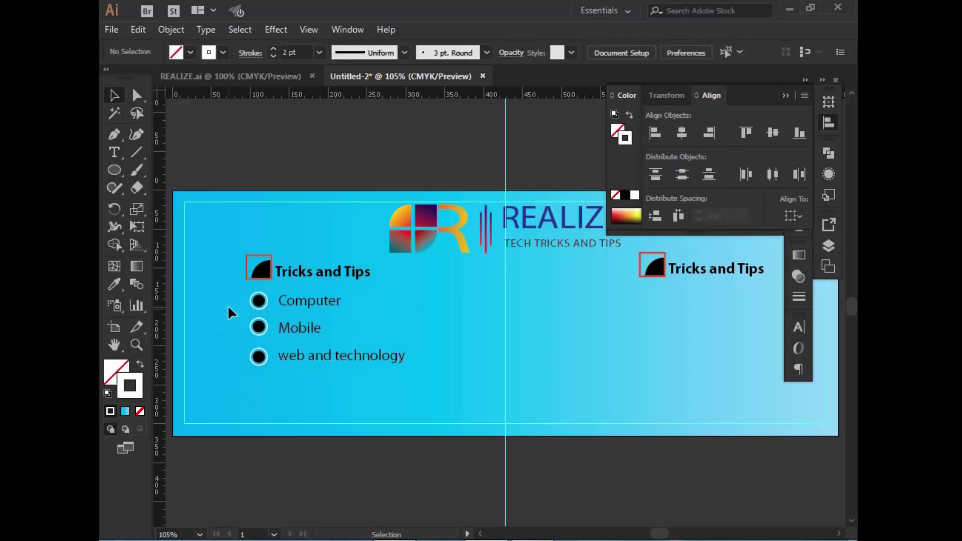
left_click_drag(262, 376, 245, 293)
Redistribute the bullets by centre and pan to the right-hand heading
left_click(683, 170)
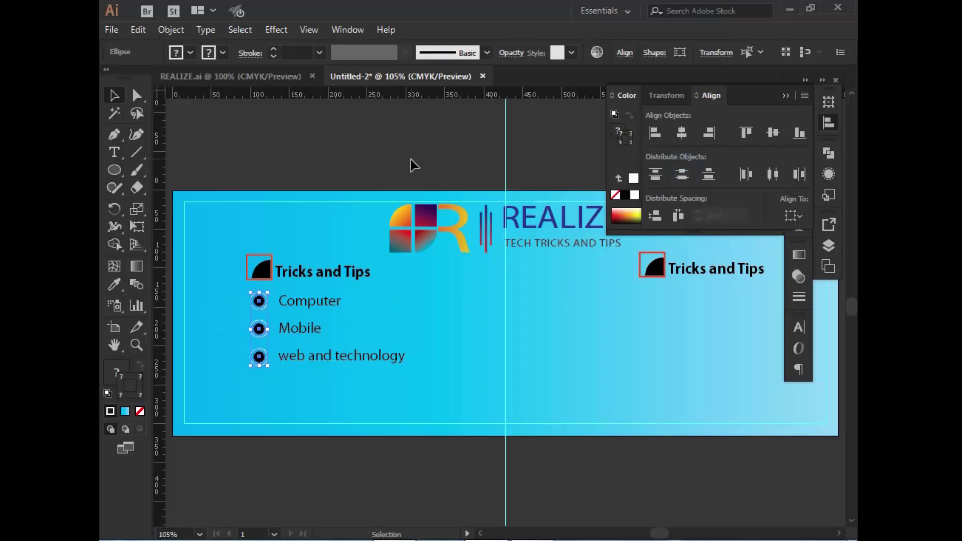
left_click(411, 160)
left_click_drag(440, 155, 426, 138)
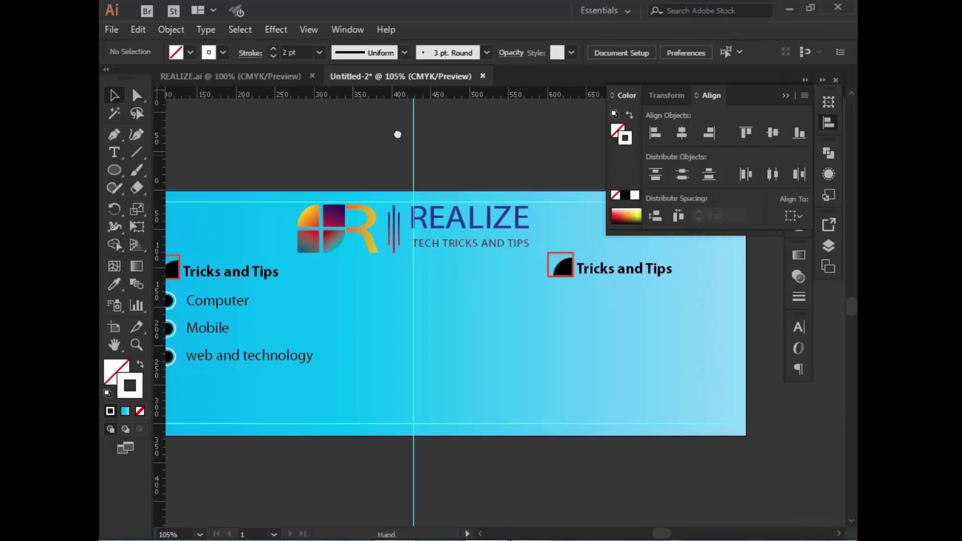
left_click_drag(545, 122, 402, 159)
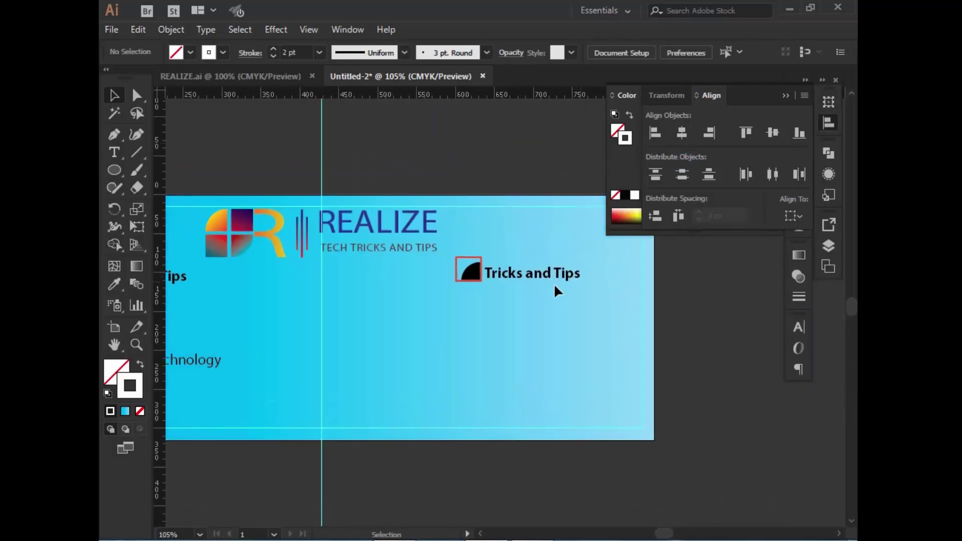
Replace 'Tricks' with 'Software' in the right-hand heading
key("t")
left_click(515, 276)
left_click_drag(523, 273, 489, 277)
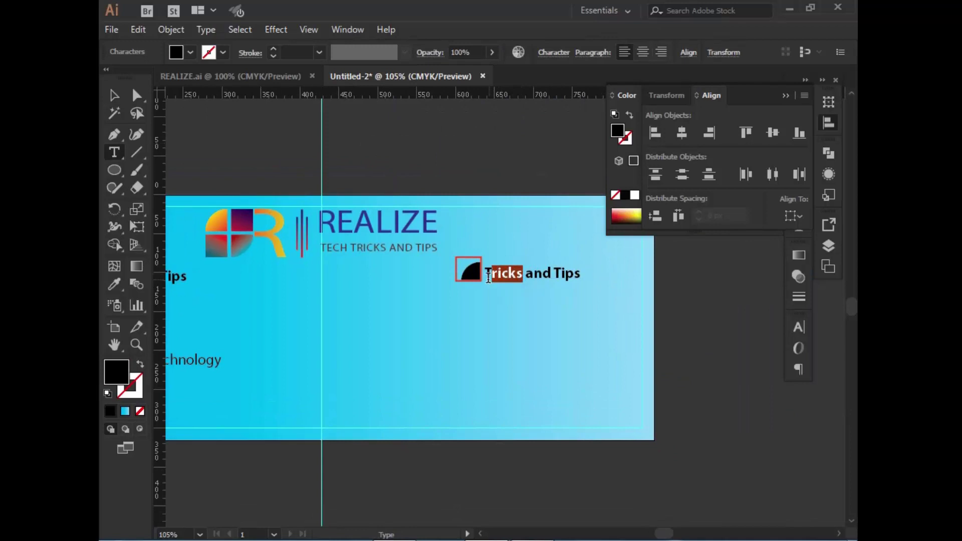
type("s")
key("BackSpace")
type("S")
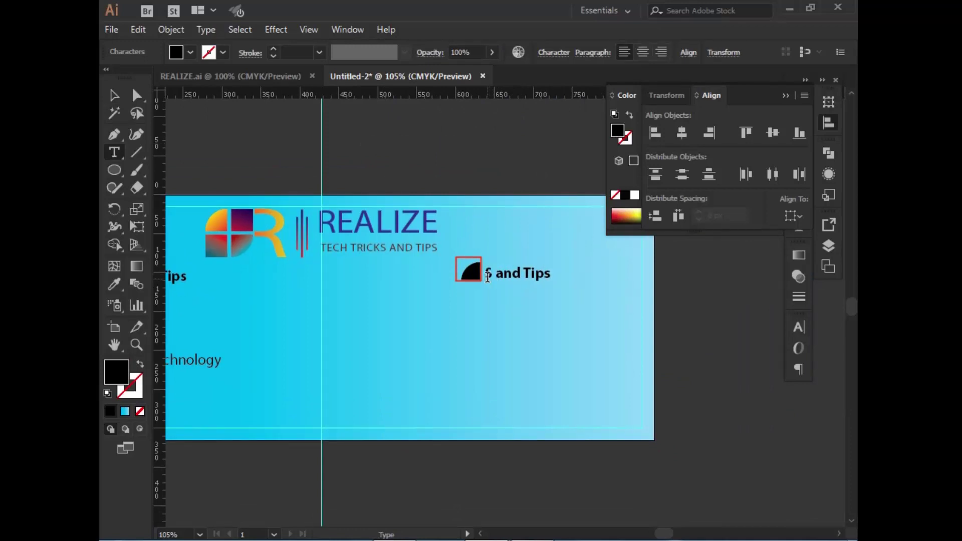
type("oft")
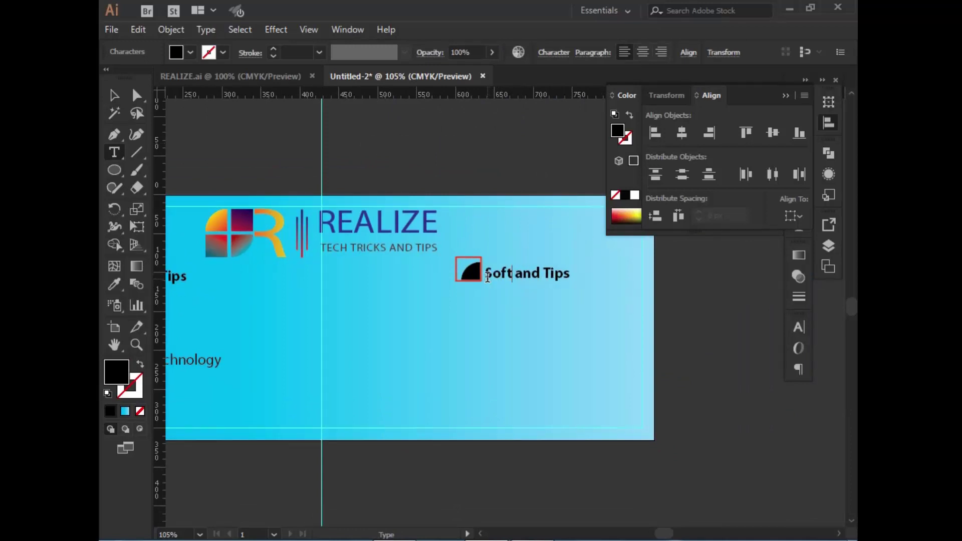
type("ware")
Change 'Tips' to 'Apps' so the heading reads 'Software and Apps'
left_click_drag(576, 273, 616, 274)
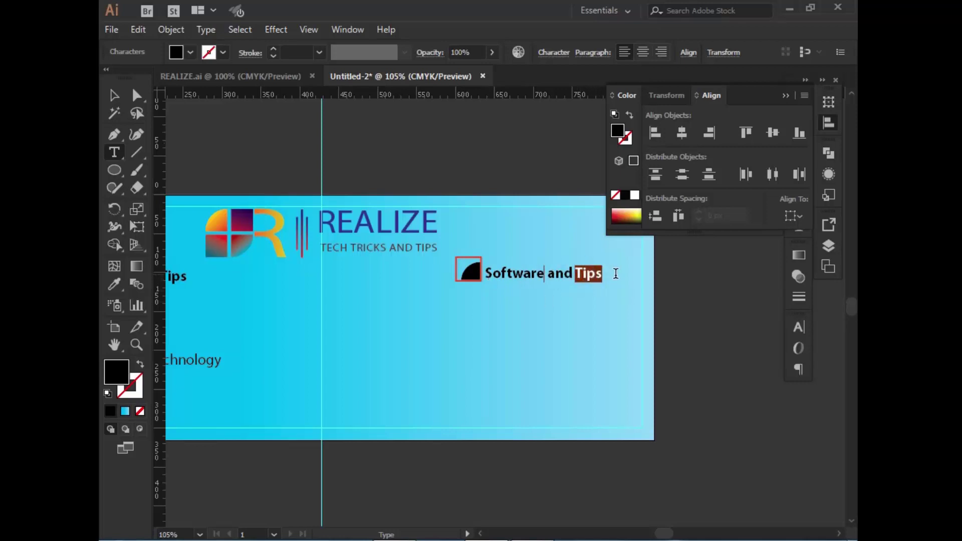
type("Ap")
left_click(115, 95)
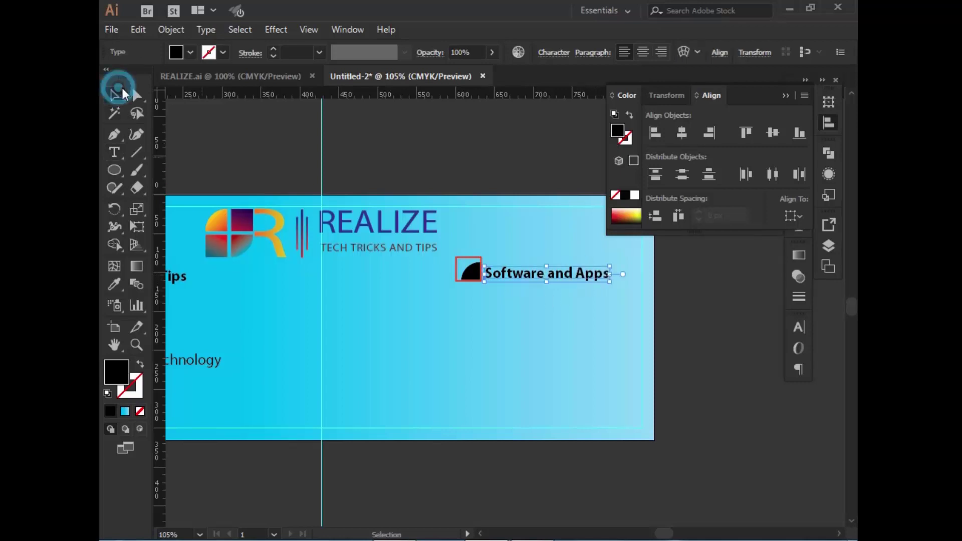
left_click(518, 216)
mouse_move(496, 175)
left_mouse_down()
mouse_move(680, 155)
mouse_move(605, 155)
left_mouse_up()
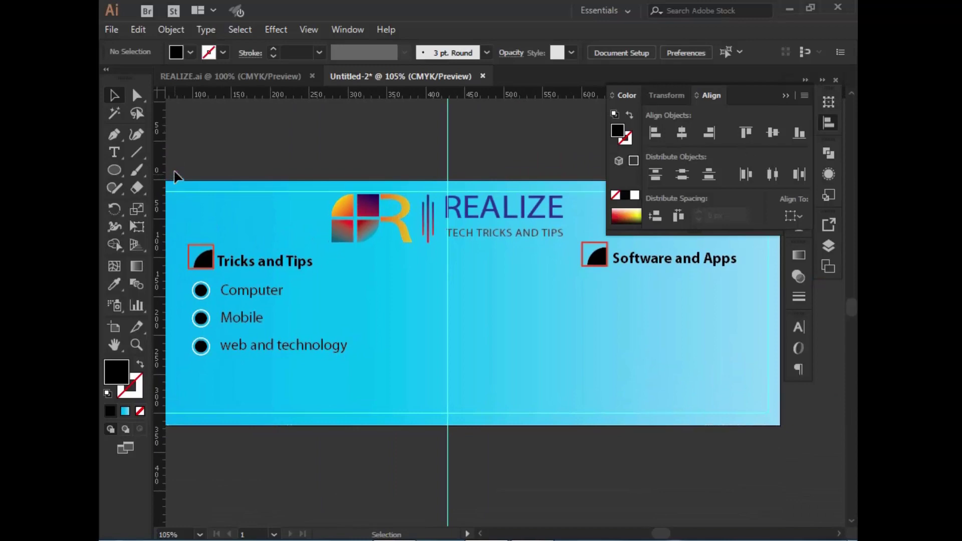
Place several logo images from Libraries > Pictures into the banner document
left_click(114, 28)
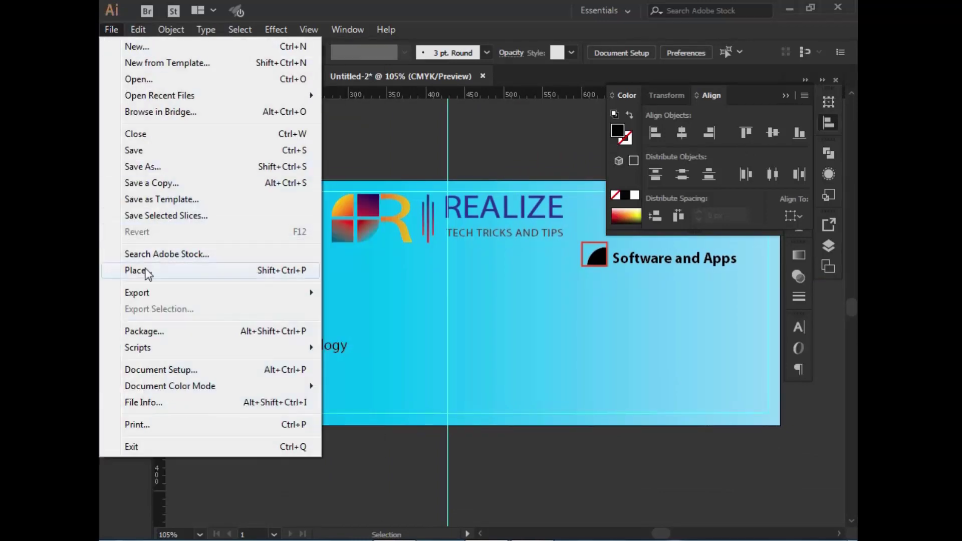
left_click(152, 266)
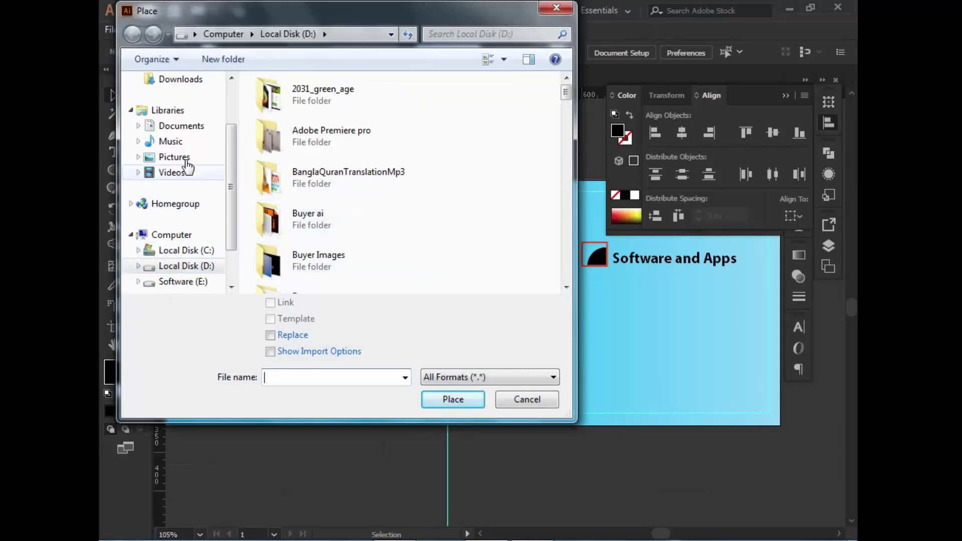
left_click(181, 157)
left_click_drag(553, 150, 215, 328)
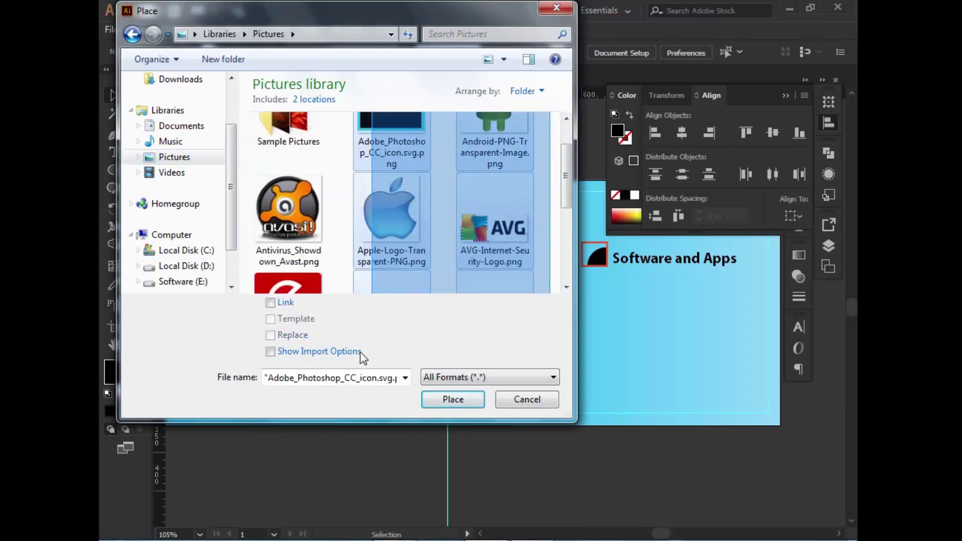
left_click(429, 400)
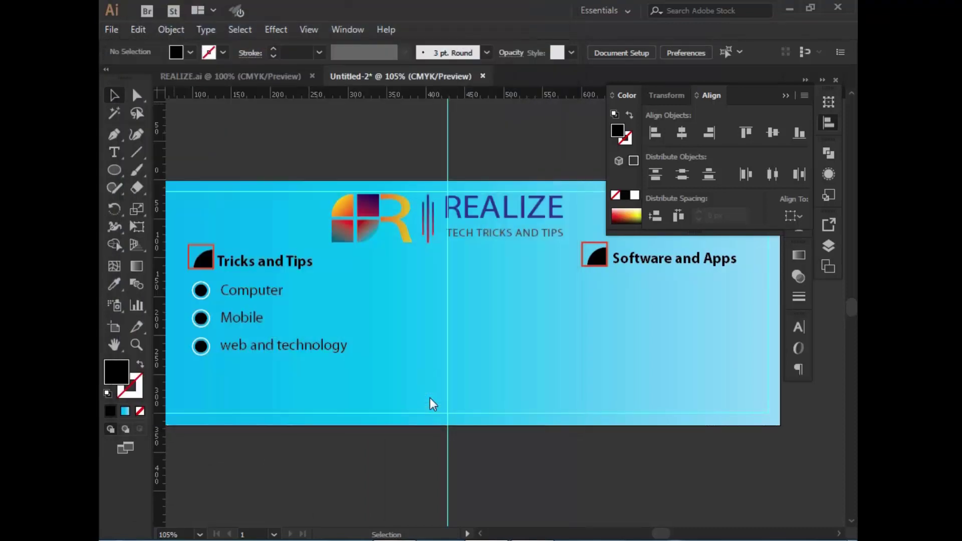
Place the remaining loaded logo images, including Android, on the artboard
left_click(245, 195)
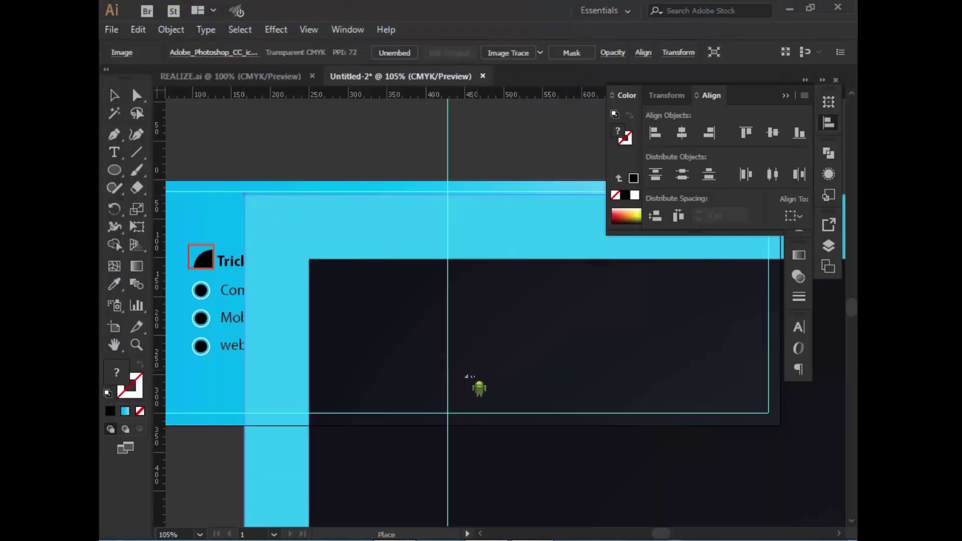
left_click(264, 174)
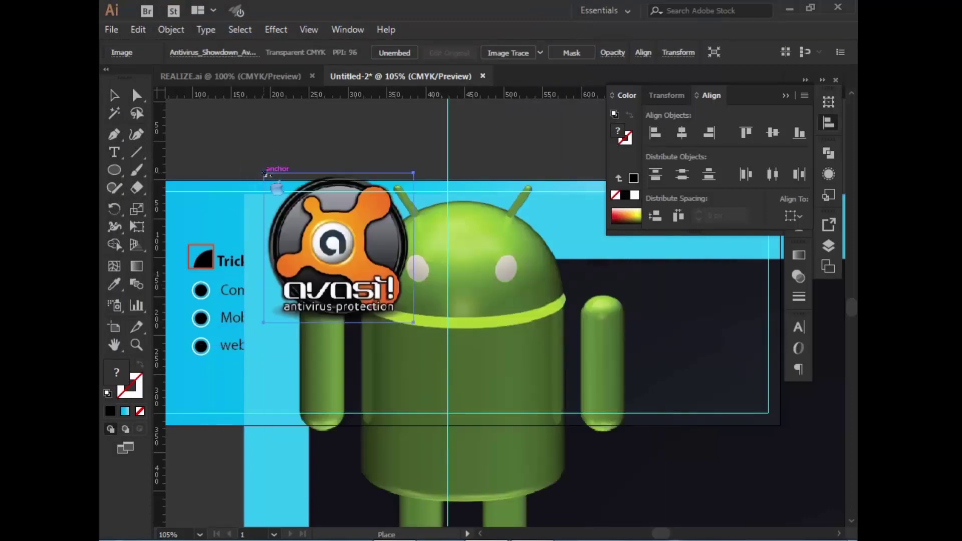
left_click(264, 173)
left_click(264, 173)
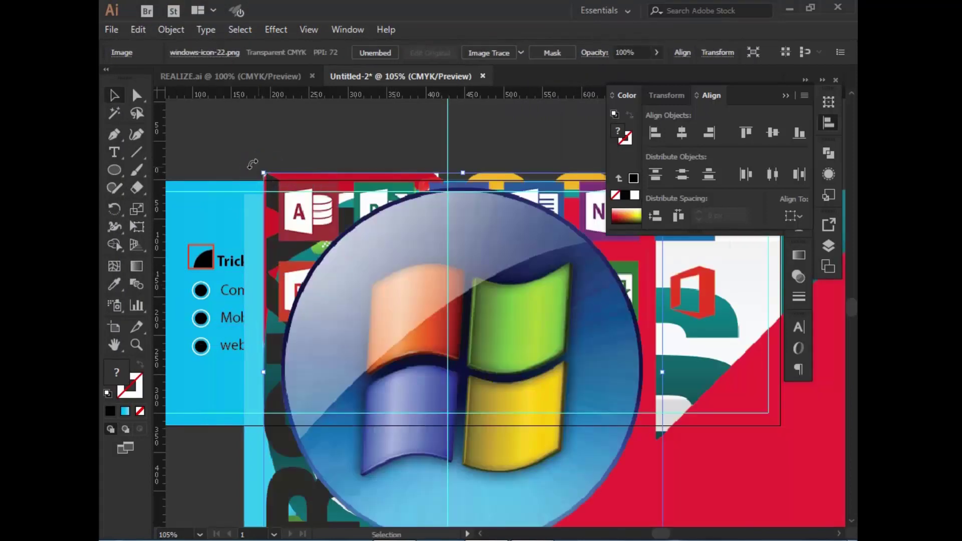
left_click(252, 165)
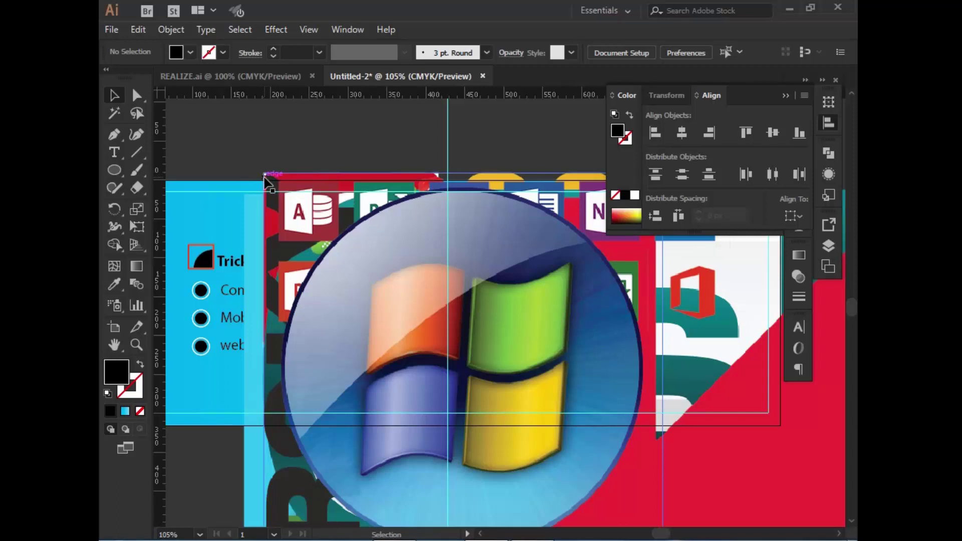
Shrink the Windows logo to the banner's top-left, with the Office logos strip above it
left_click(264, 172)
left_click_drag(266, 173, 424, 330)
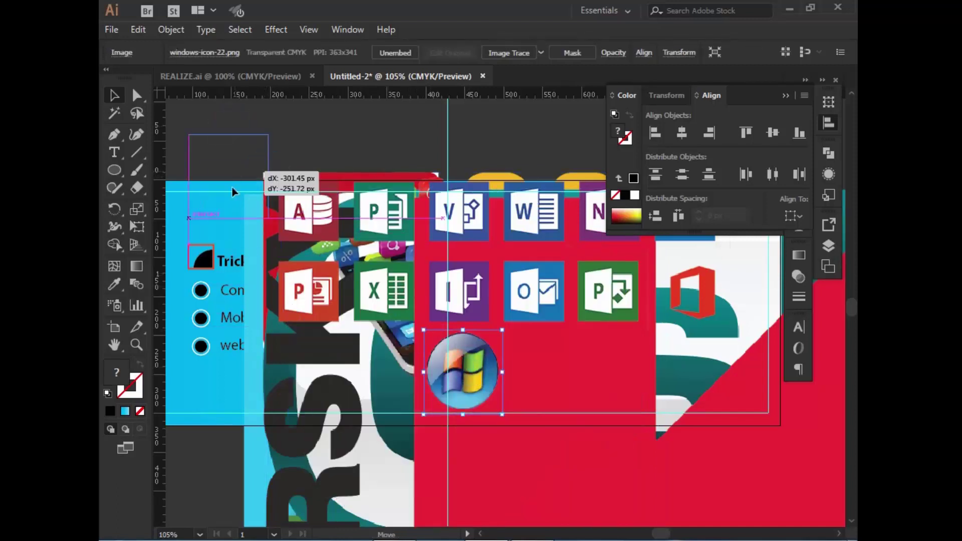
left_click_drag(471, 372, 218, 193)
left_click(471, 298)
left_click_drag(264, 173, 390, 231)
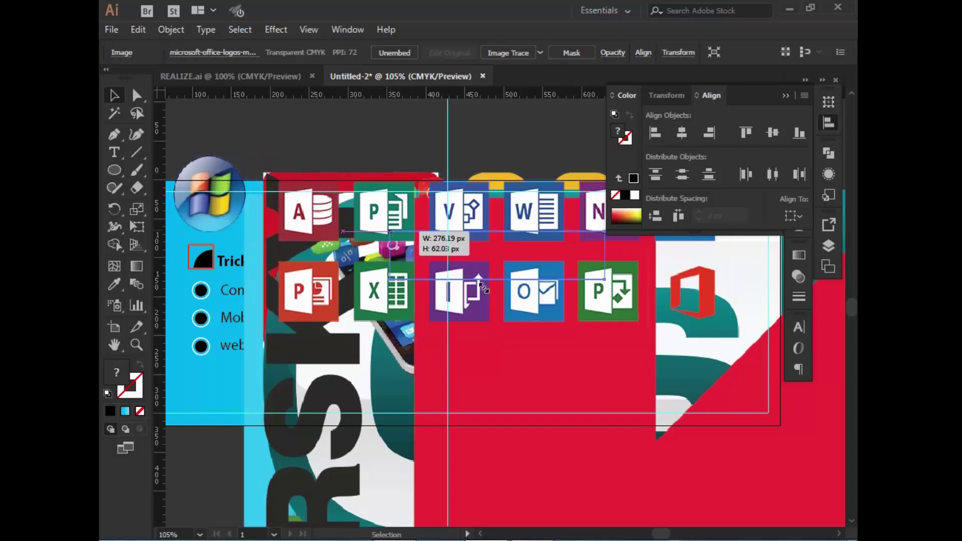
left_click_drag(482, 287, 482, 287)
left_click_drag(424, 275, 258, 168)
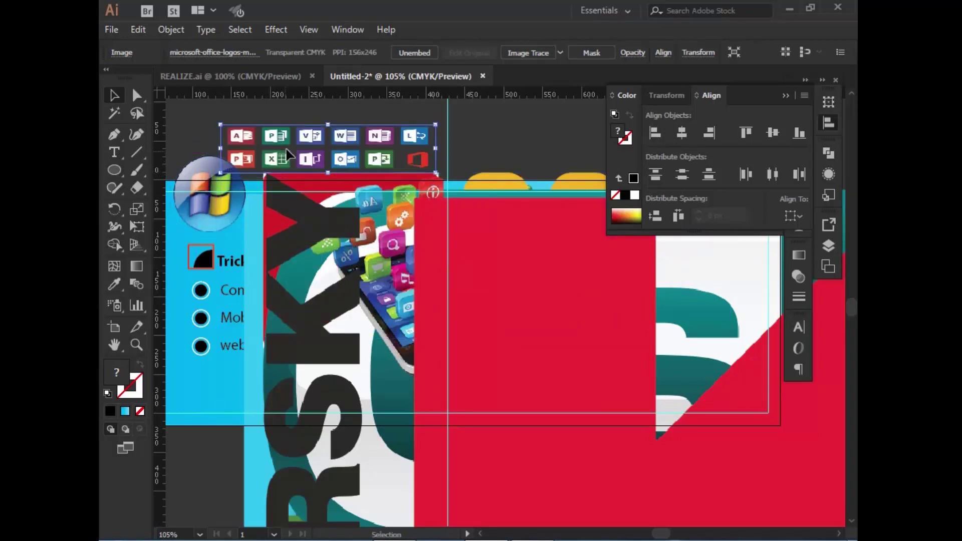
Shrink the Kaspersky logo and place it below the banner's left side
left_click(515, 330)
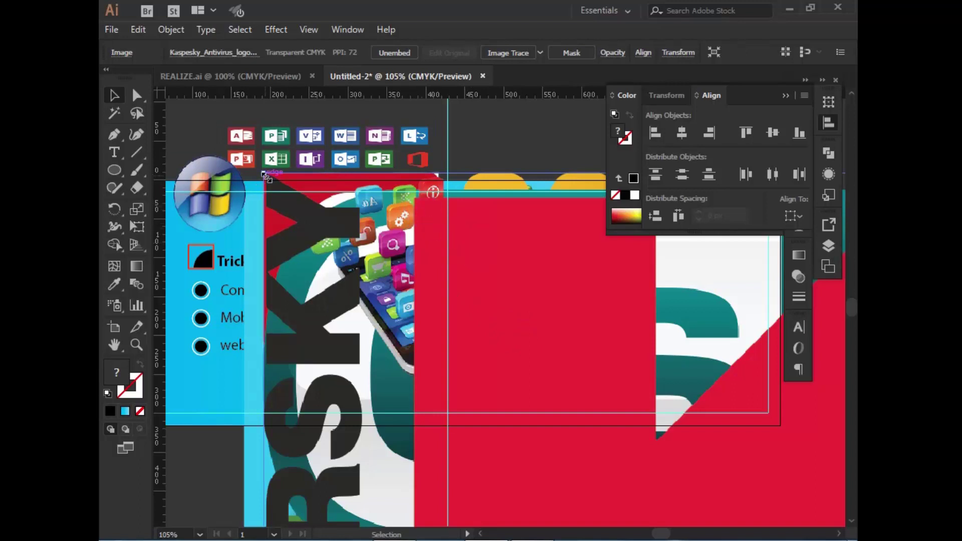
left_click_drag(266, 176, 574, 357)
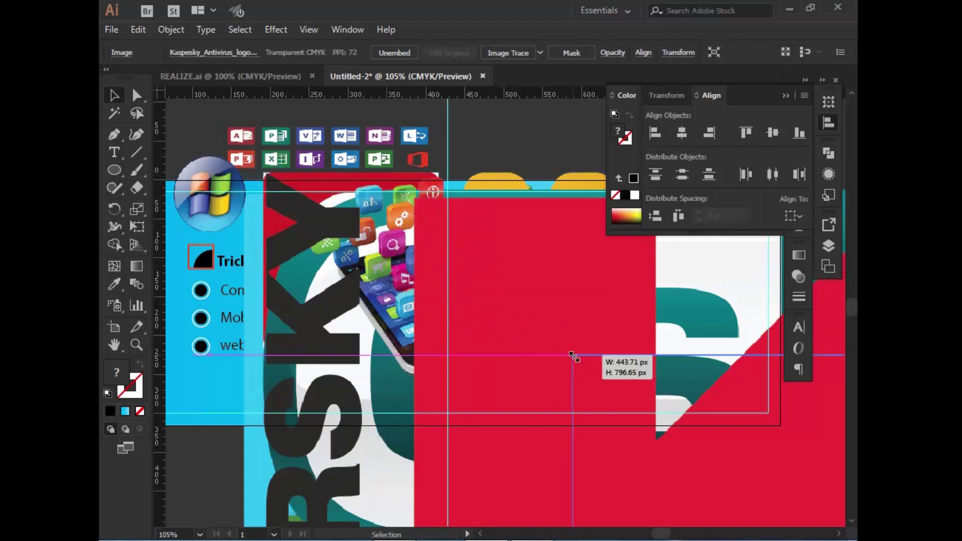
left_click_drag(573, 357, 279, 365)
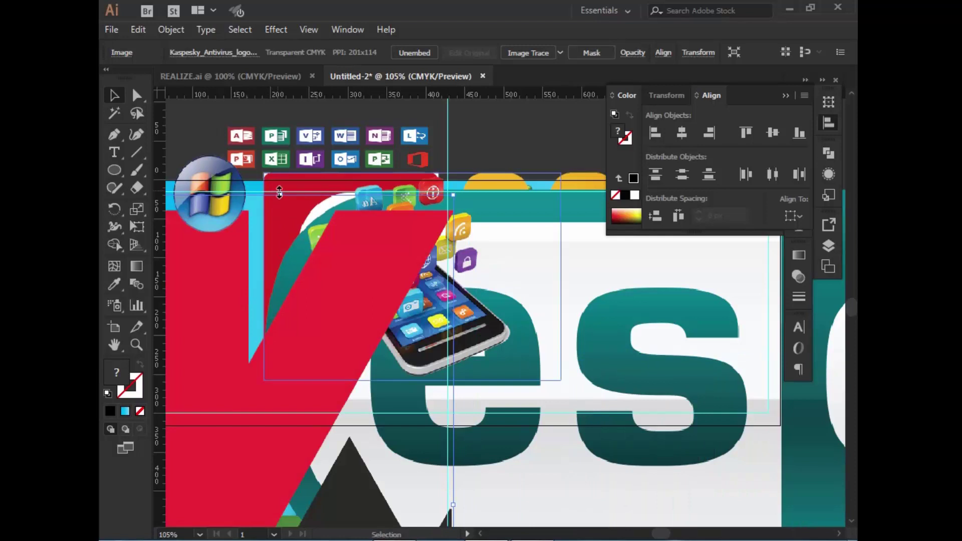
left_click_drag(279, 192, 279, 441)
left_click_drag(334, 396, 437, 303)
mouse_move(261, 256)
left_mouse_down()
mouse_move(359, 304)
mouse_move(431, 359)
mouse_move(187, 464)
left_mouse_up()
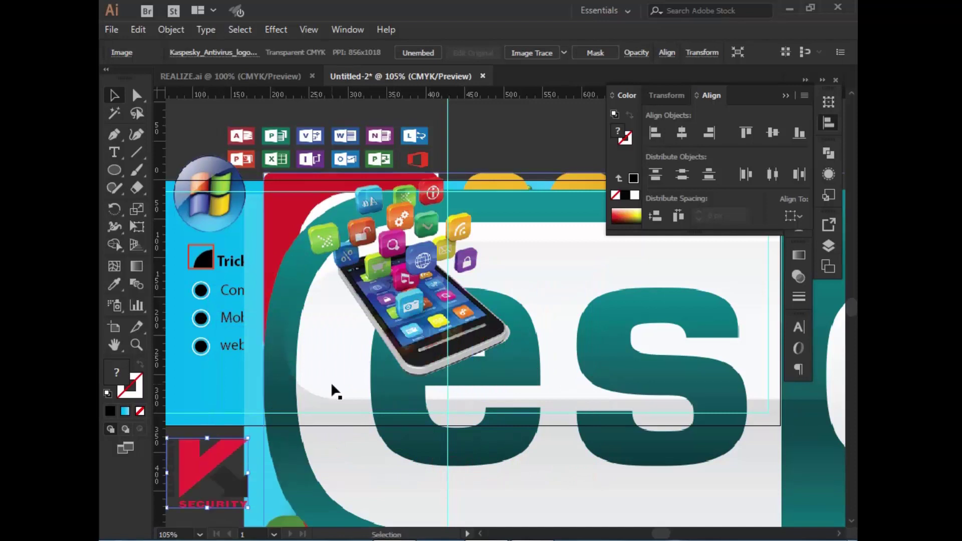
Shrink the ESET, AVG and Apple logos into small icons
left_click(331, 385)
mouse_move(264, 174)
left_mouse_down()
mouse_move(386, 275)
mouse_move(646, 282)
mouse_move(680, 333)
left_mouse_up()
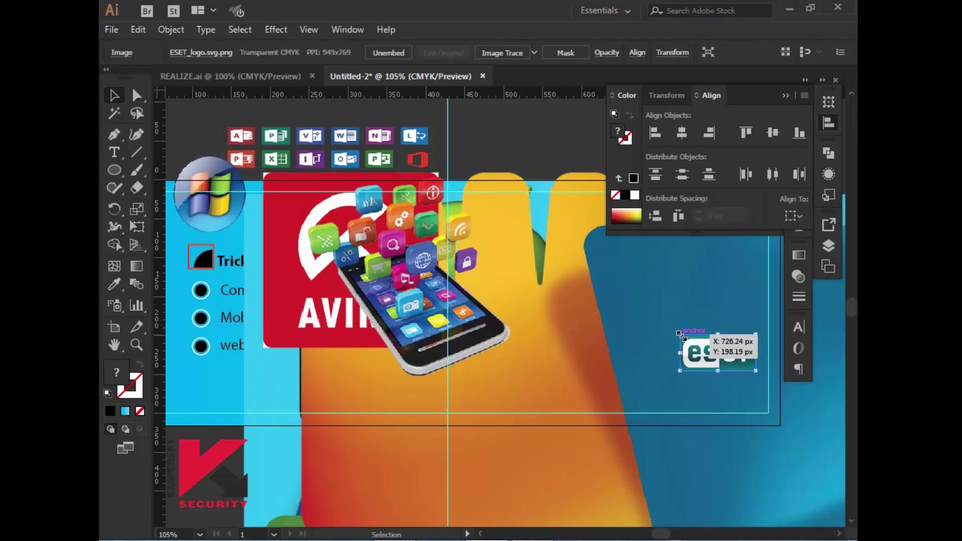
left_click(784, 501)
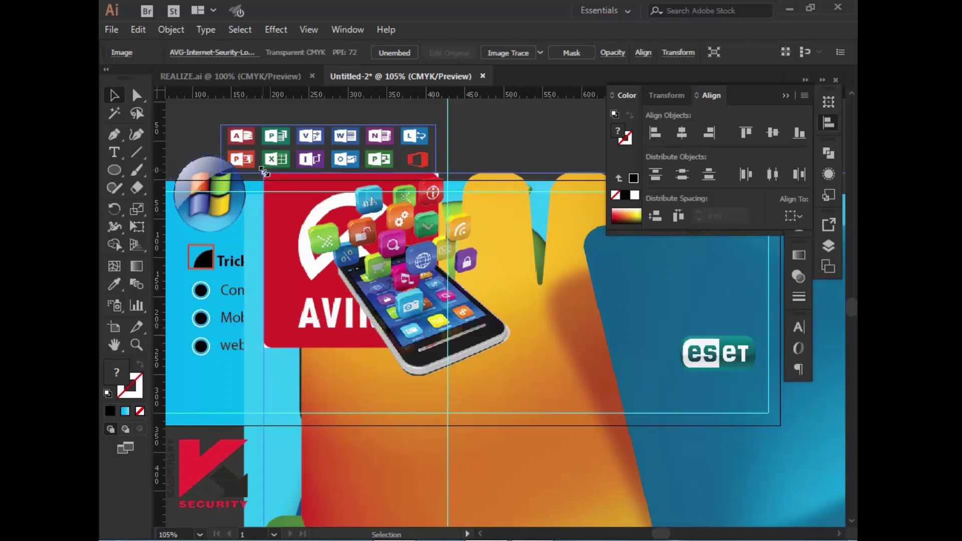
mouse_move(263, 173)
left_mouse_down()
mouse_move(612, 382)
mouse_move(728, 484)
left_mouse_up()
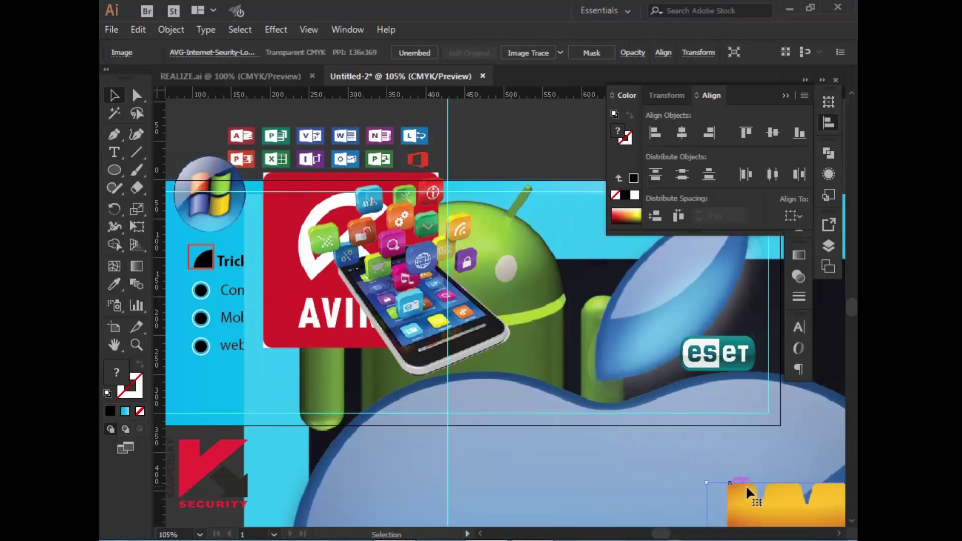
left_click(515, 423)
left_click_drag(263, 173, 561, 470)
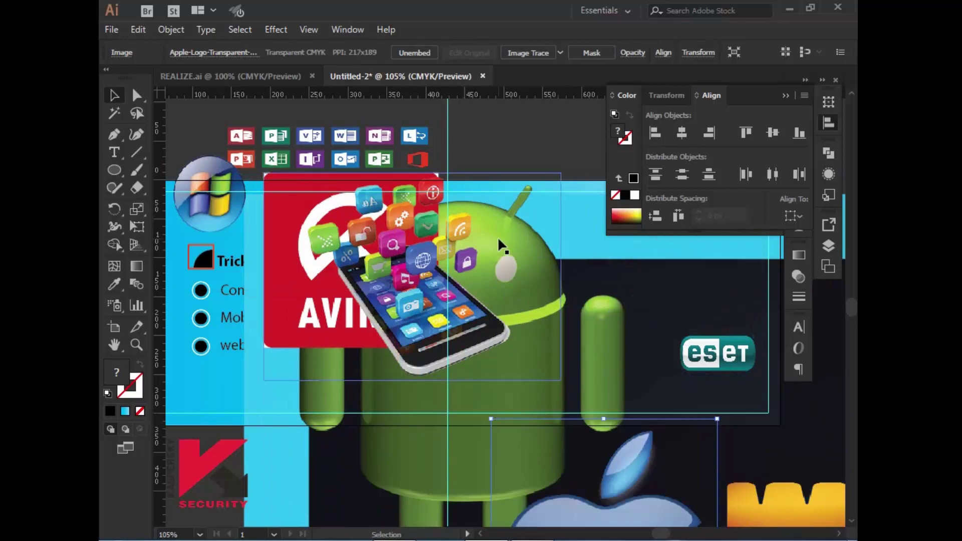
Shrink the app-icons phone, Android, Avira and Avast images into small icons
left_click(261, 165)
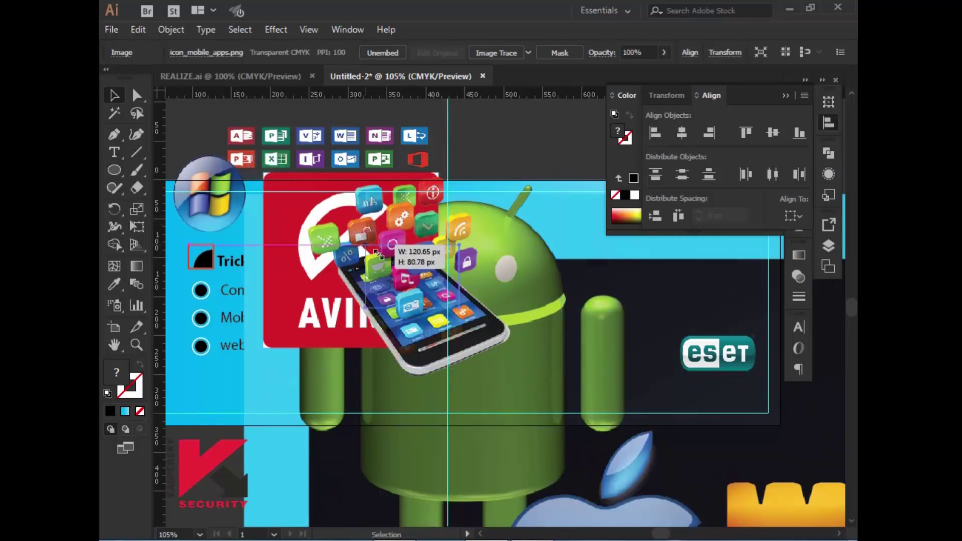
left_click_drag(264, 173, 357, 242)
left_click(551, 295)
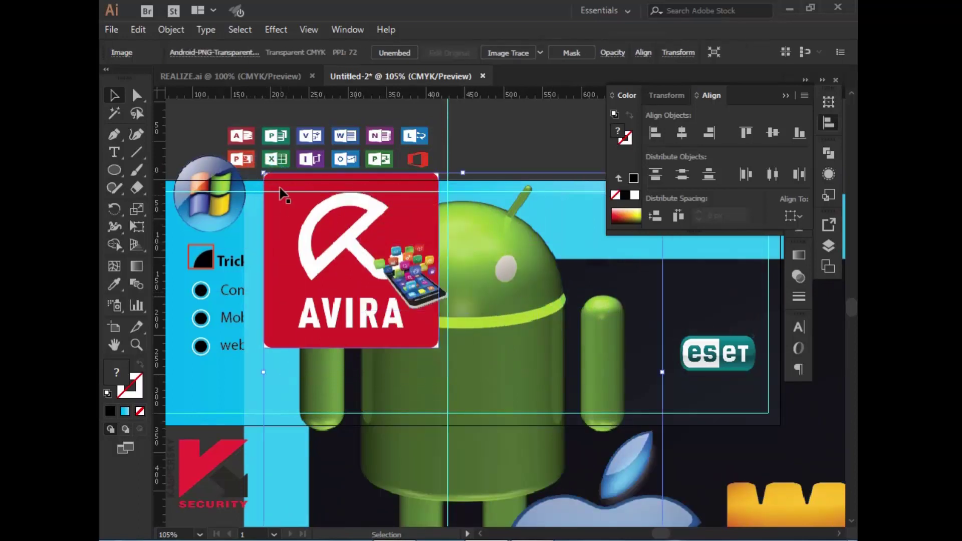
left_click_drag(264, 173, 437, 339)
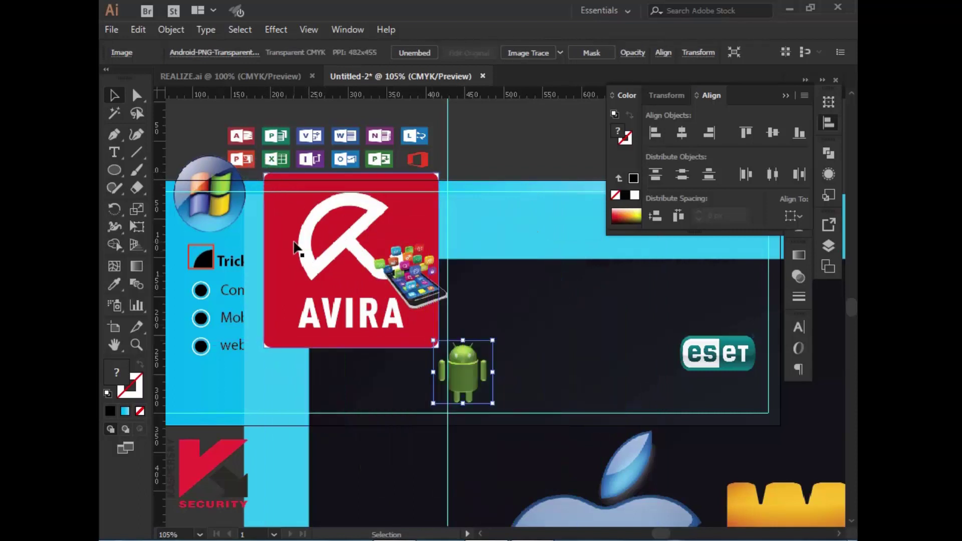
left_click(350, 251)
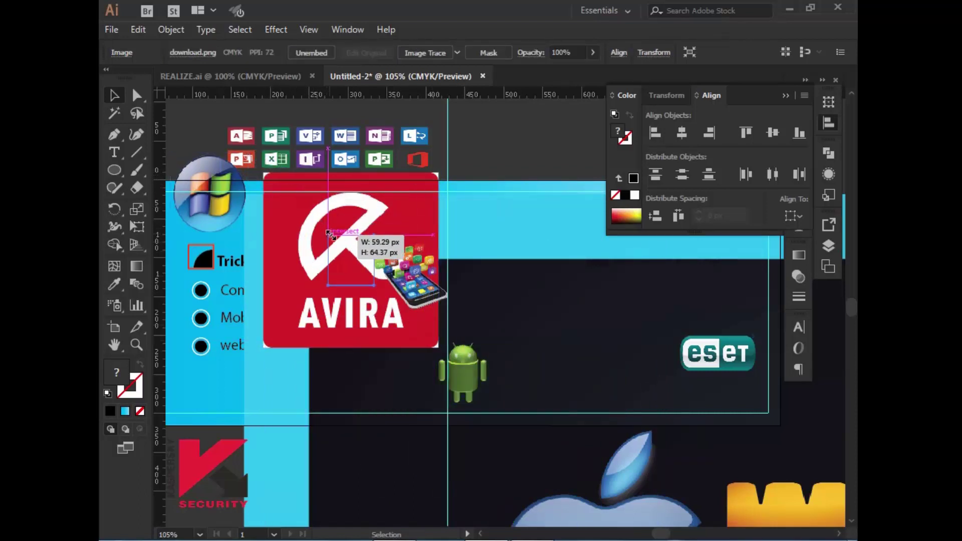
left_click_drag(260, 169, 333, 237)
left_click(300, 210)
mouse_move(265, 174)
left_mouse_down()
mouse_move(288, 175)
mouse_move(327, 233)
left_mouse_up()
Shrink the large Photoshop image to a small icon, zooming out to reach it
left_click(574, 349)
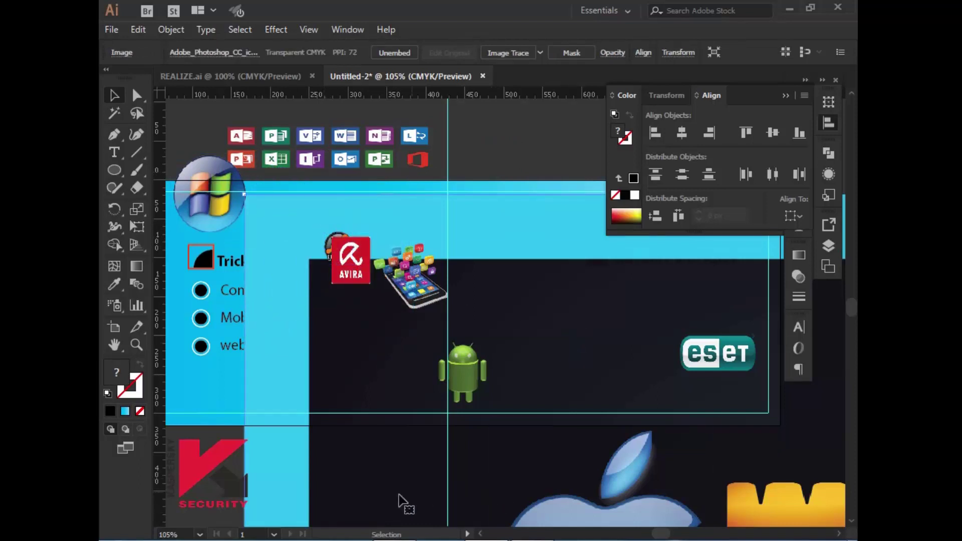
key("ctrl+minus")
key("ctrl+minus")
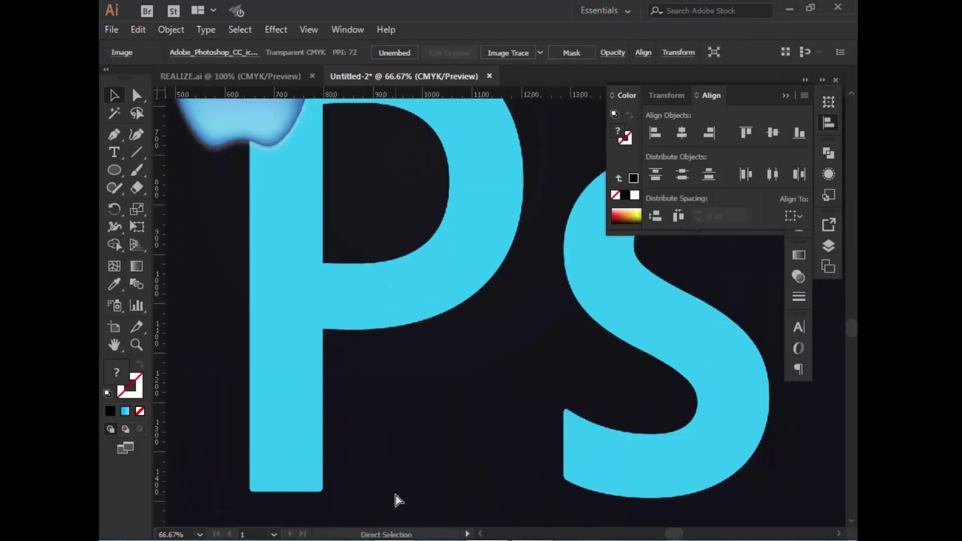
key("ctrl+minus")
key("ctrl+minus")
key("v")
left_click_drag(336, 311, 359, 406)
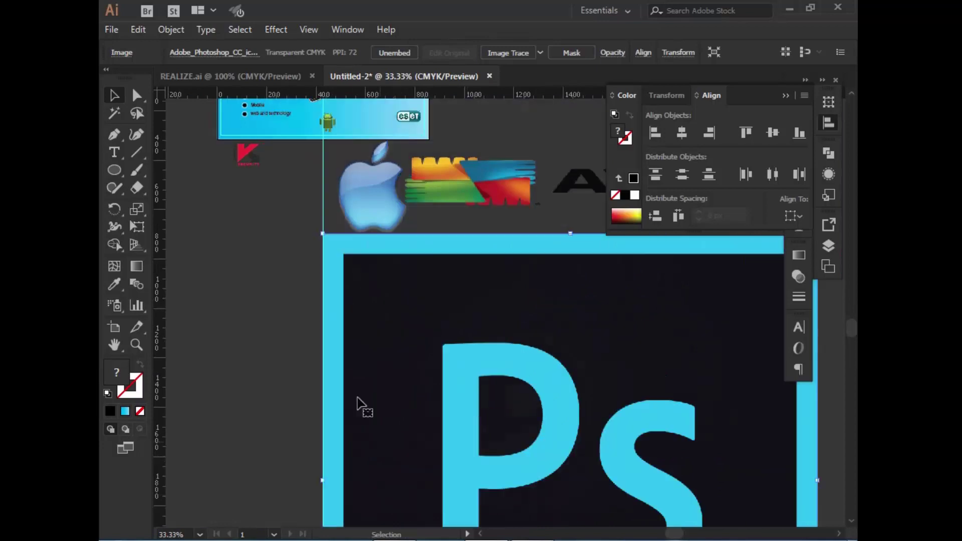
mouse_move(323, 234)
left_mouse_down()
mouse_move(483, 427)
mouse_move(547, 451)
mouse_move(395, 216)
left_mouse_up()
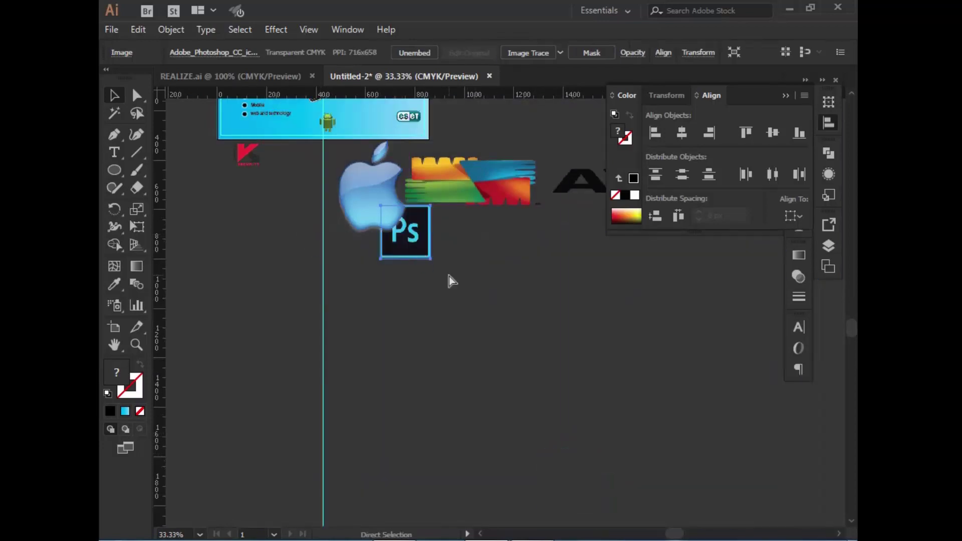
key("ctrl+minus")
Shrink the Android icon and move the phone-apps image lower on the banner
key("ctrl+0")
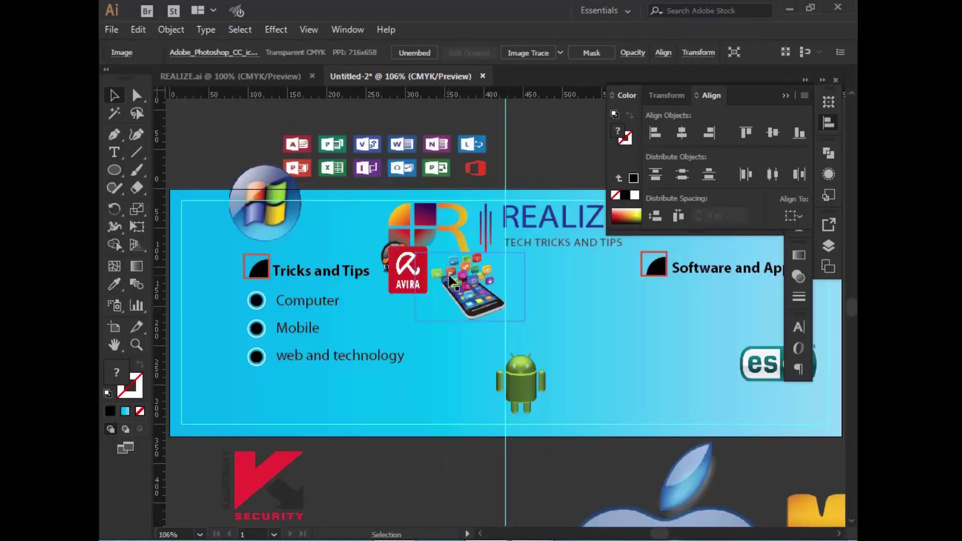
left_click_drag(525, 379, 538, 306)
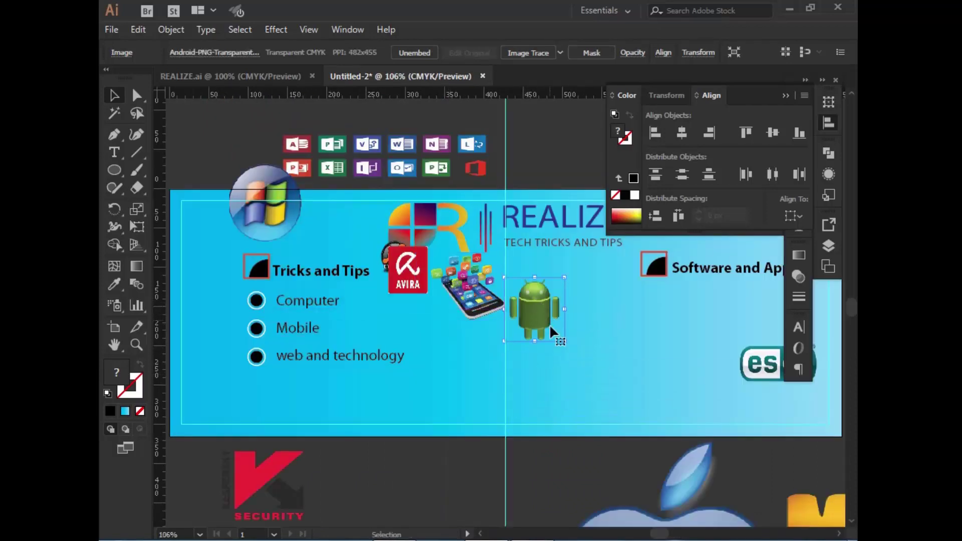
left_click_drag(564, 342, 534, 286)
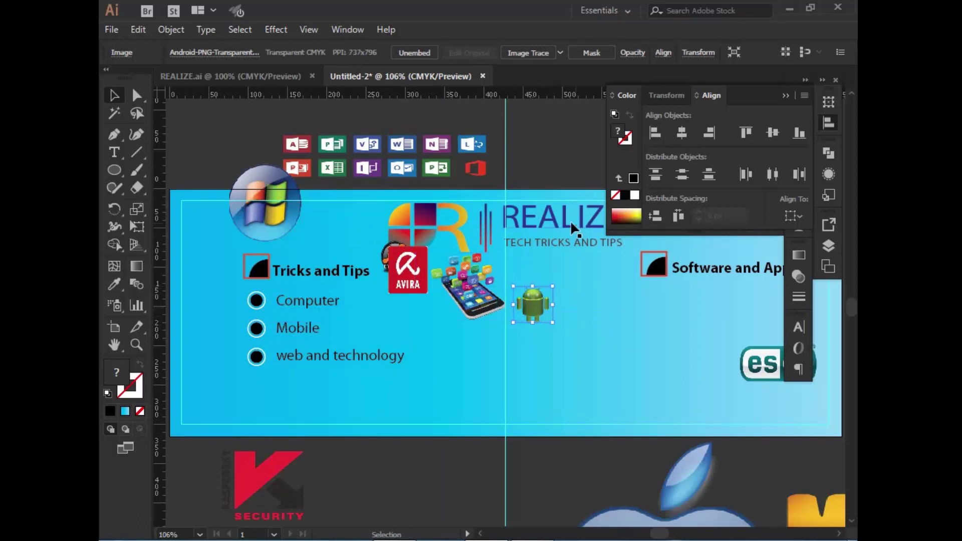
left_click(555, 142)
left_click_drag(587, 428, 391, 313)
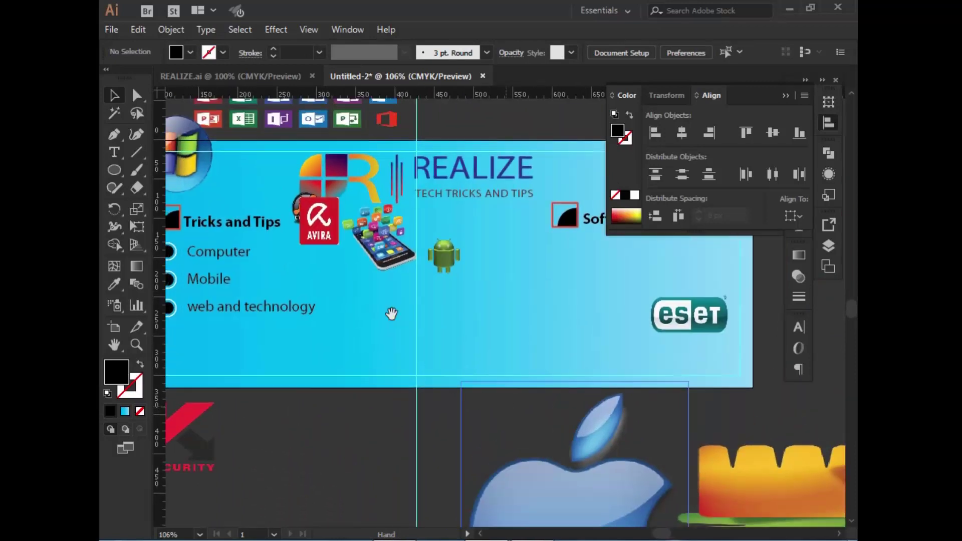
left_click(383, 265)
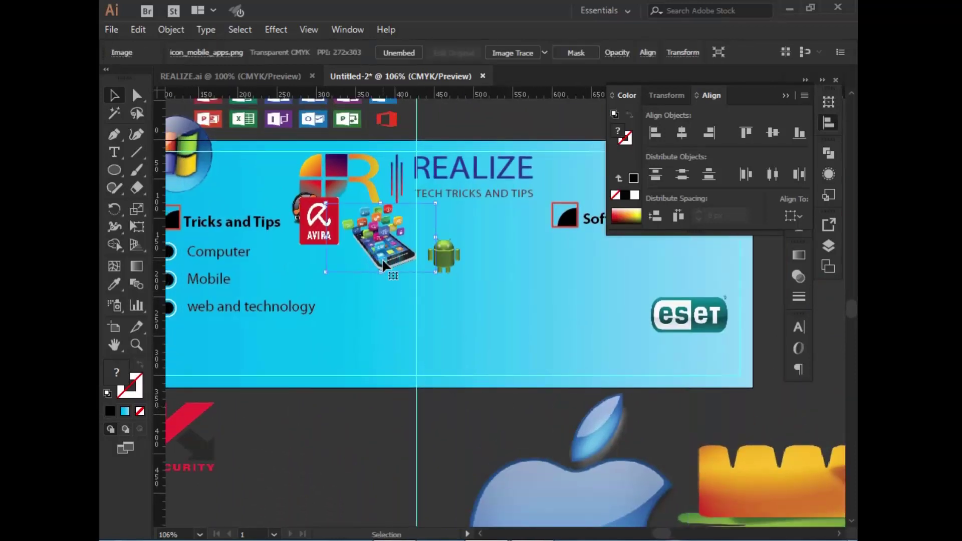
mouse_move(454, 274)
left_mouse_down()
mouse_move(623, 299)
mouse_move(598, 290)
mouse_move(595, 320)
mouse_move(472, 362)
left_mouse_up()
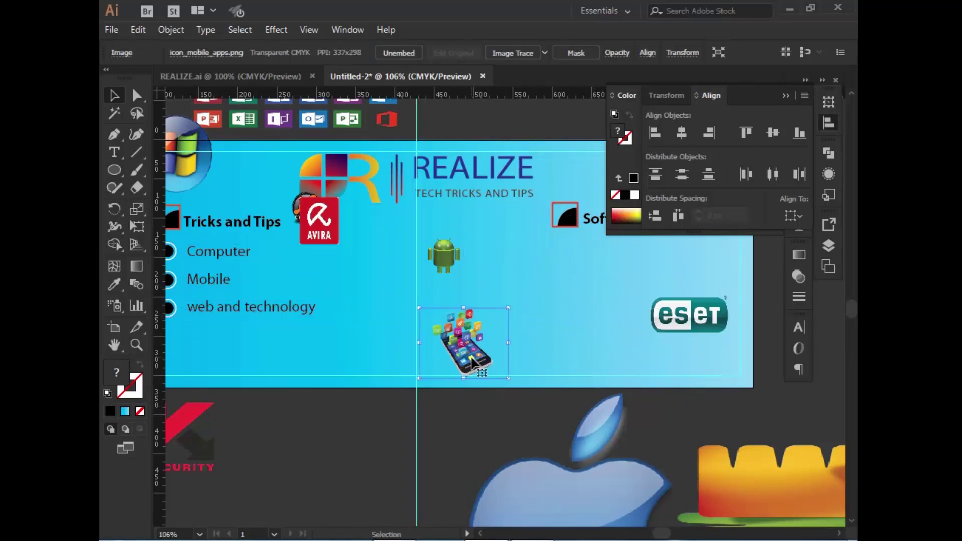
left_click_drag(463, 308, 463, 297)
Resize the Android icon near the banner's bottom edge
left_click(452, 251)
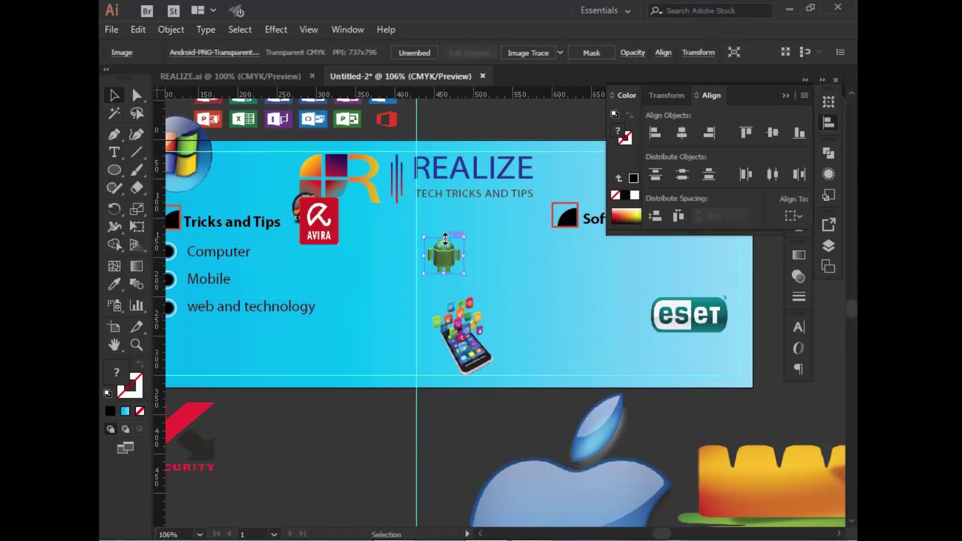
left_click_drag(445, 237, 445, 208)
mouse_move(465, 242)
left_mouse_down()
mouse_move(481, 235)
mouse_move(240, 347)
left_mouse_up()
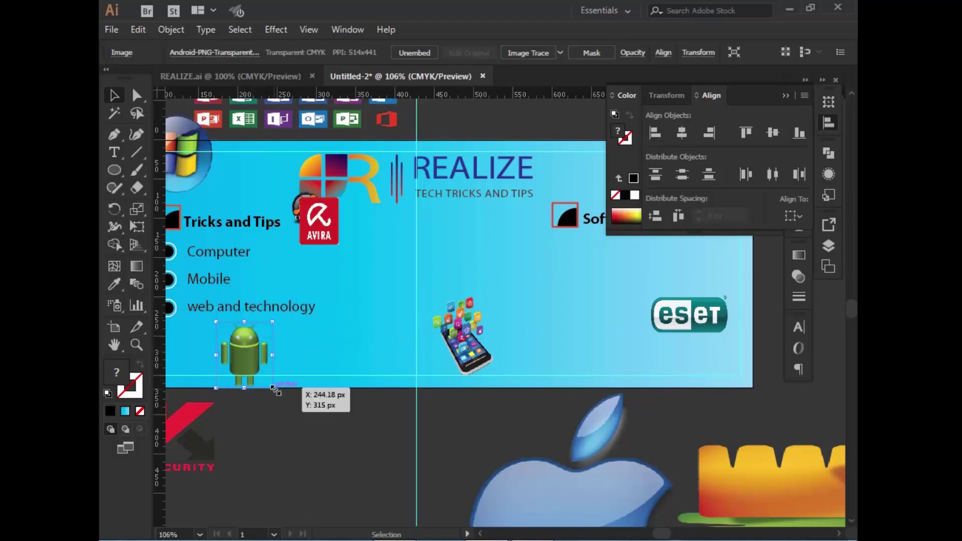
left_click_drag(275, 389, 261, 380)
left_click(337, 447)
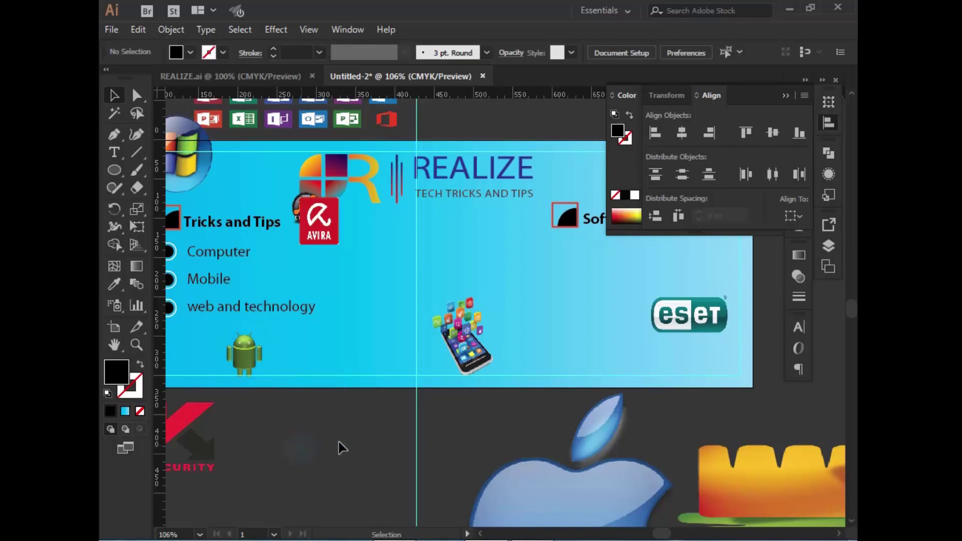
Shrink the Apple logo and set it beside the Android icon along the bottom
left_click(583, 498)
mouse_move(461, 382)
left_mouse_down()
mouse_move(536, 495)
mouse_move(396, 353)
mouse_move(416, 358)
mouse_move(291, 349)
left_mouse_up()
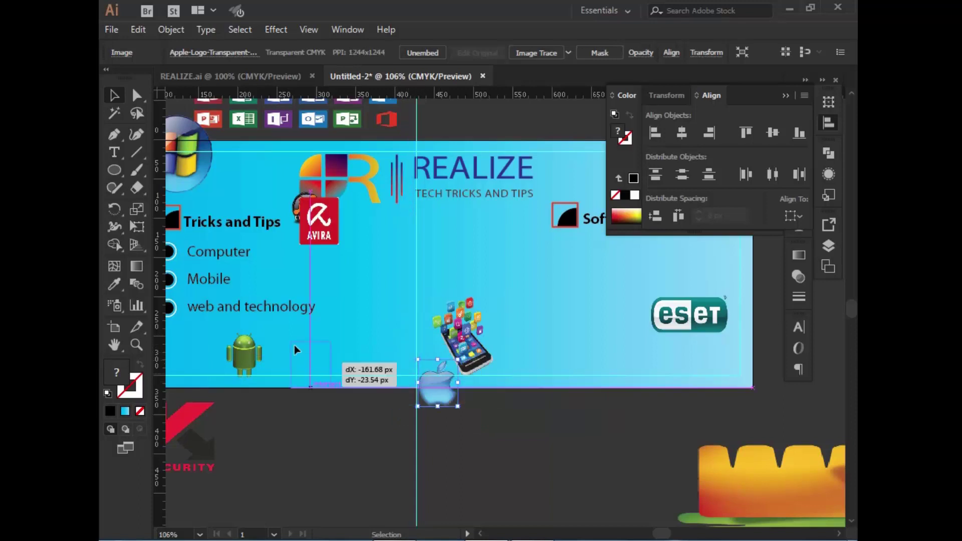
left_click(358, 458)
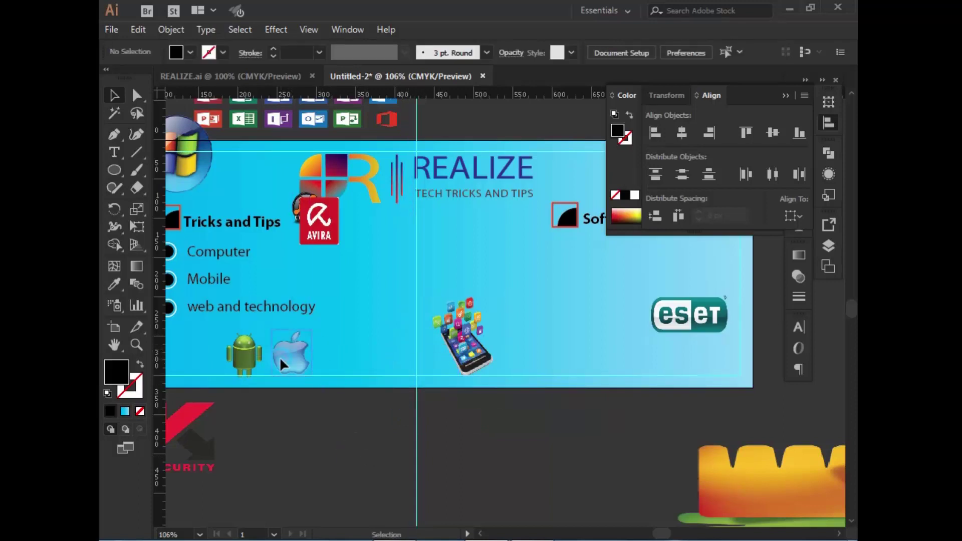
left_click_drag(281, 360, 333, 355)
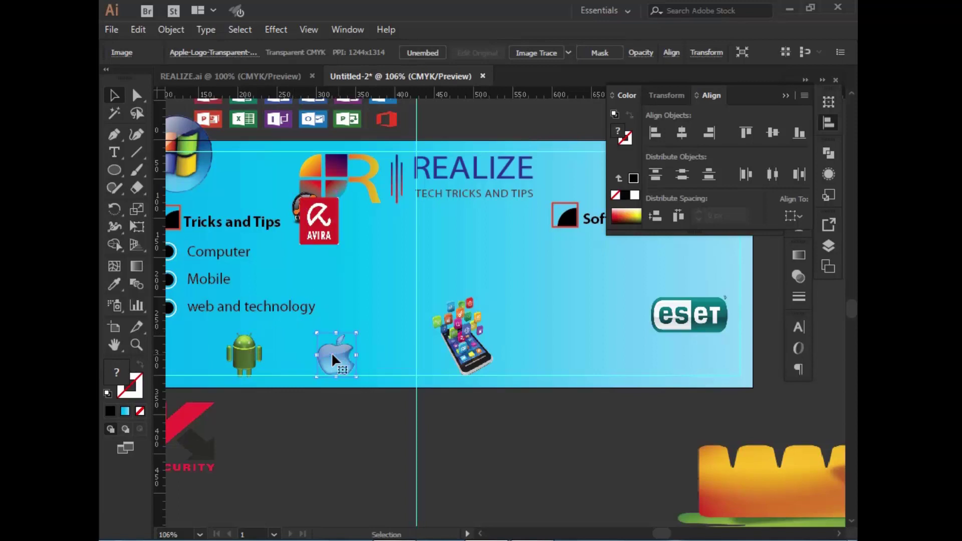
left_click_drag(254, 353, 289, 348)
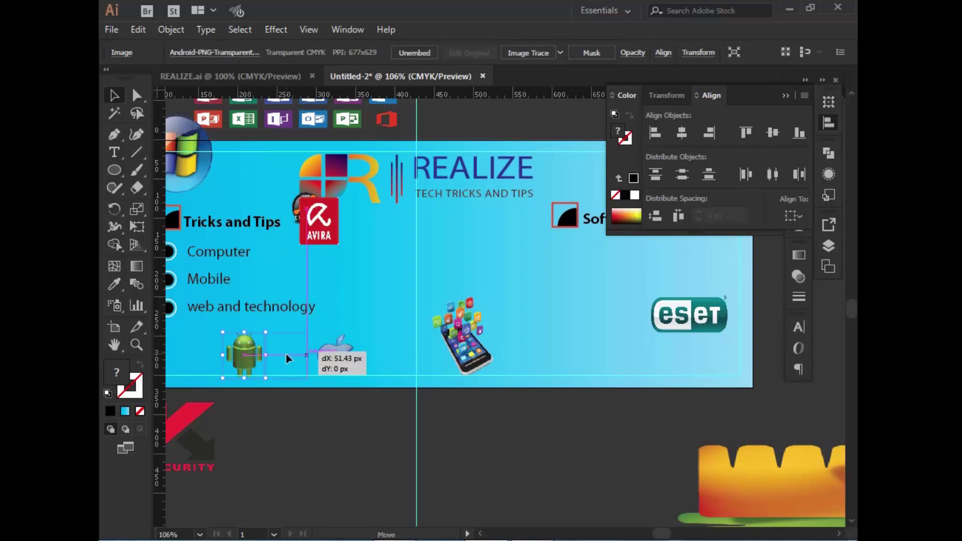
left_click(364, 417)
key("ctrl+minus")
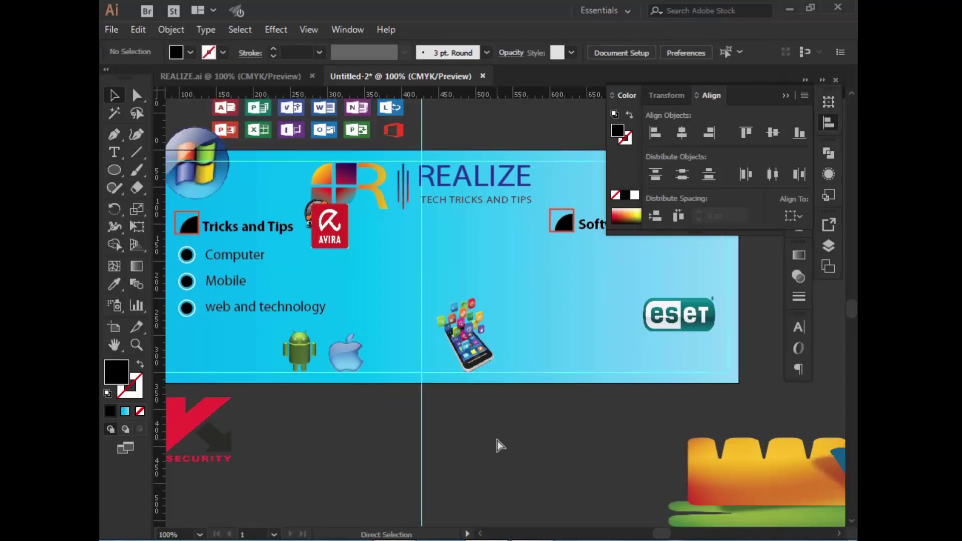
key("ctrl+minus")
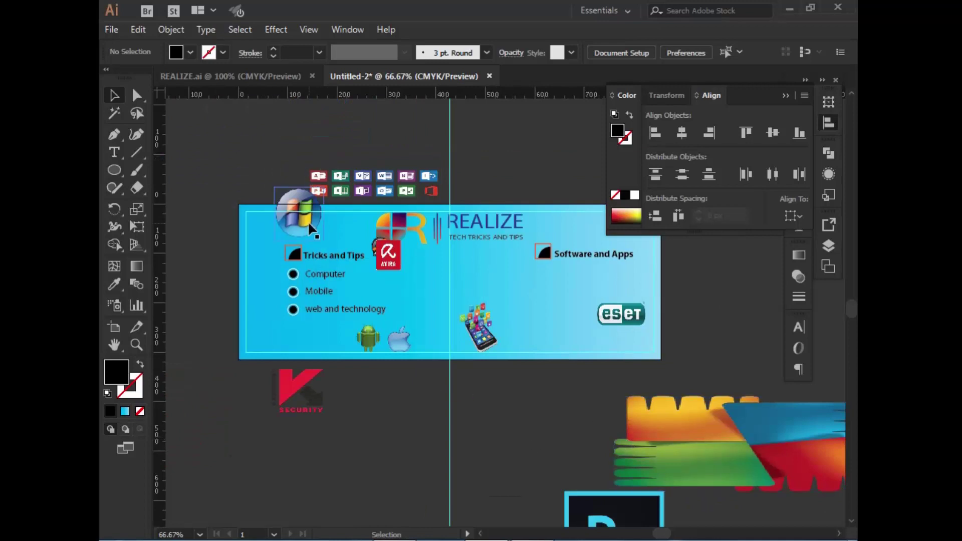
Move the Windows logo beside the Apple logo and resize it to match
mouse_move(308, 224)
left_mouse_down()
mouse_move(453, 356)
mouse_move(446, 347)
mouse_move(457, 337)
mouse_move(422, 327)
mouse_move(447, 360)
left_mouse_up()
left_click(427, 409)
left_click(440, 341)
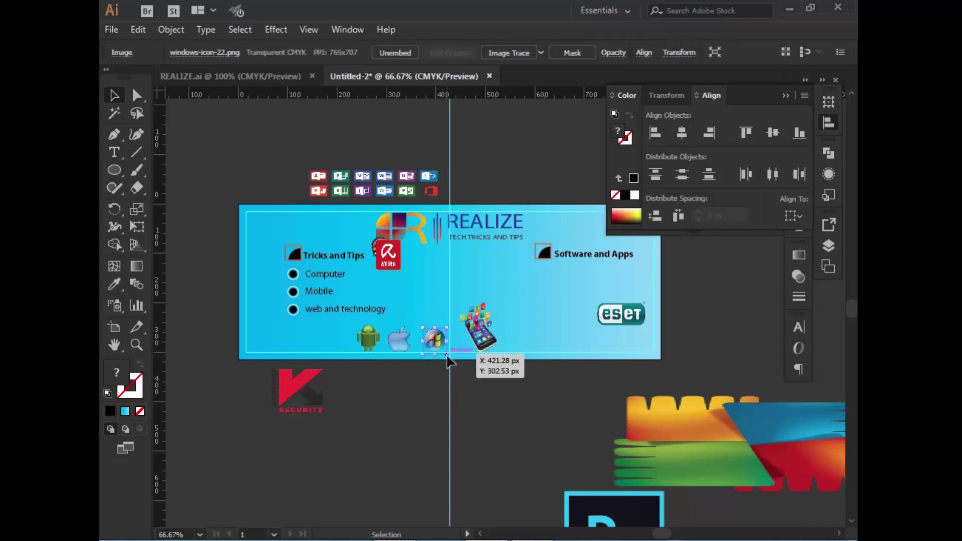
left_click(428, 378)
left_click(431, 339)
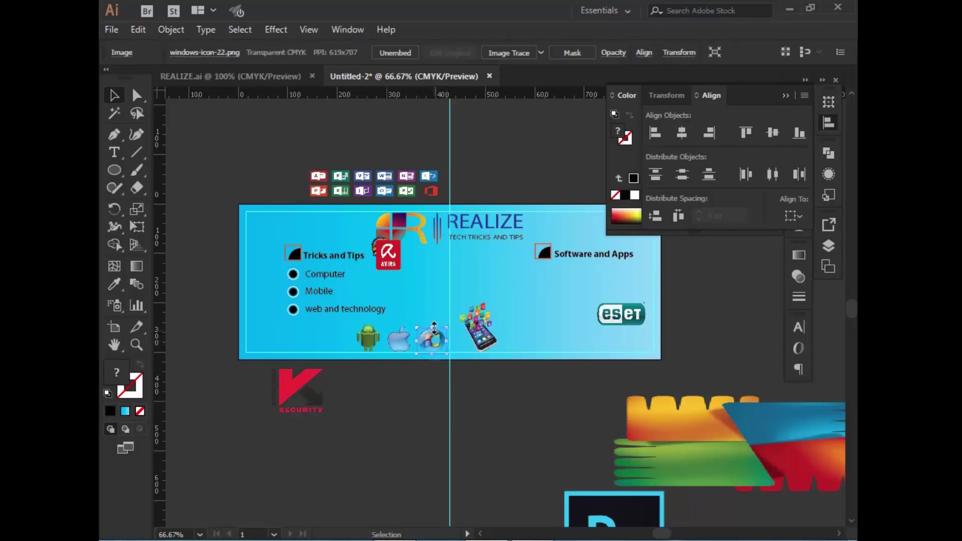
left_click_drag(448, 327, 448, 324)
left_click(433, 388)
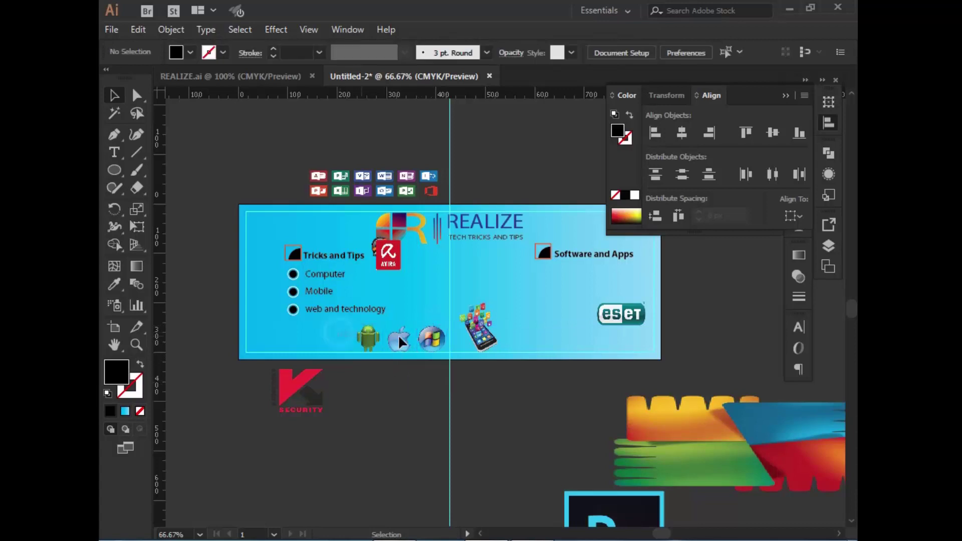
Centre the Android, Apple and Windows icons and raise the phone-apps image to mid-banner
left_click_drag(351, 351, 505, 339)
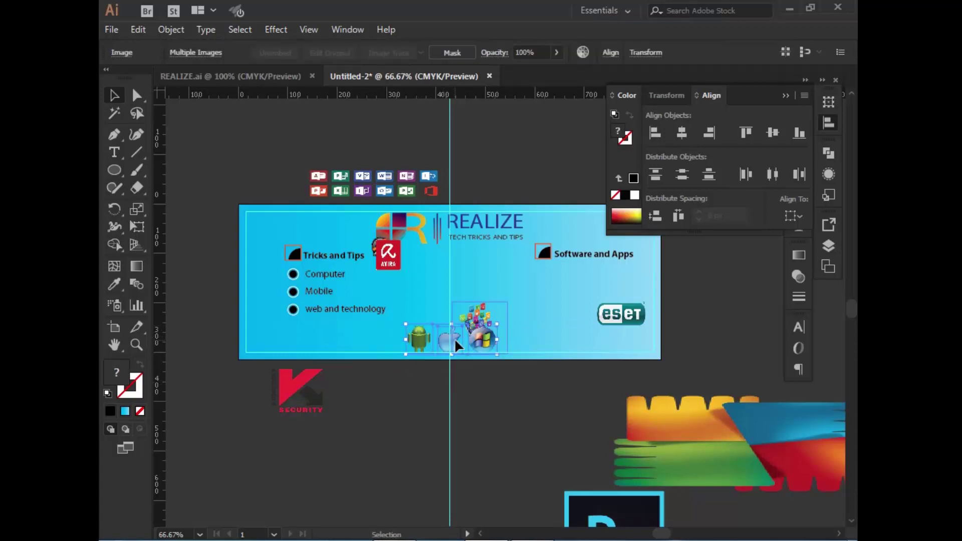
left_click(469, 402)
left_click(476, 300)
mouse_move(477, 311)
left_mouse_down()
mouse_move(480, 268)
mouse_move(513, 289)
left_mouse_up()
left_click(532, 430)
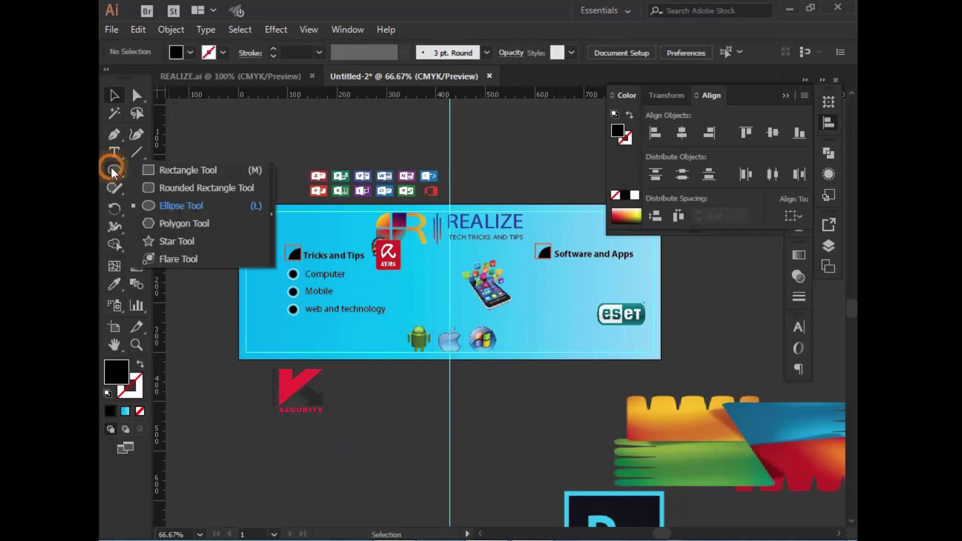
Draw a black rectangle over the three OS icons and adjust its width and position
left_click_drag(114, 170, 140, 164)
left_click_drag(398, 315, 523, 354)
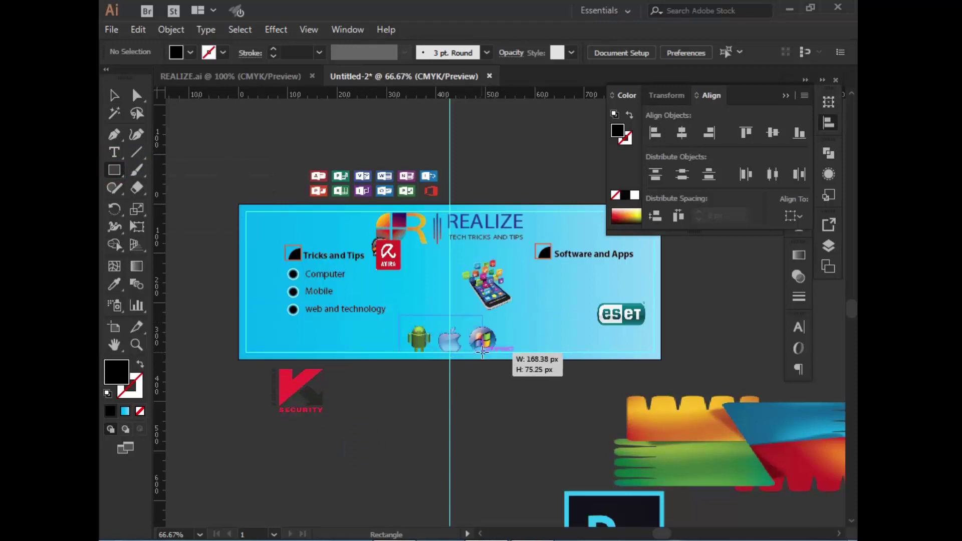
key("v")
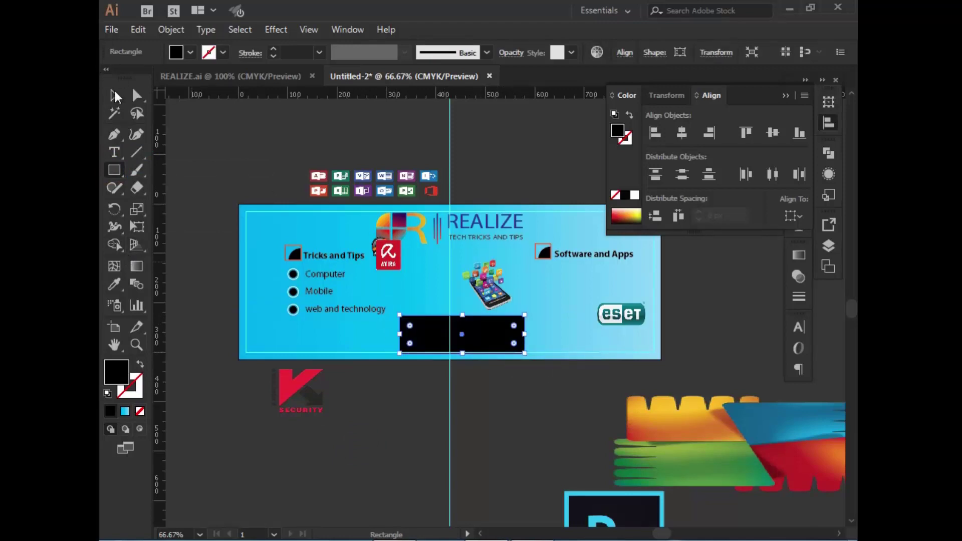
left_click_drag(399, 335, 390, 335)
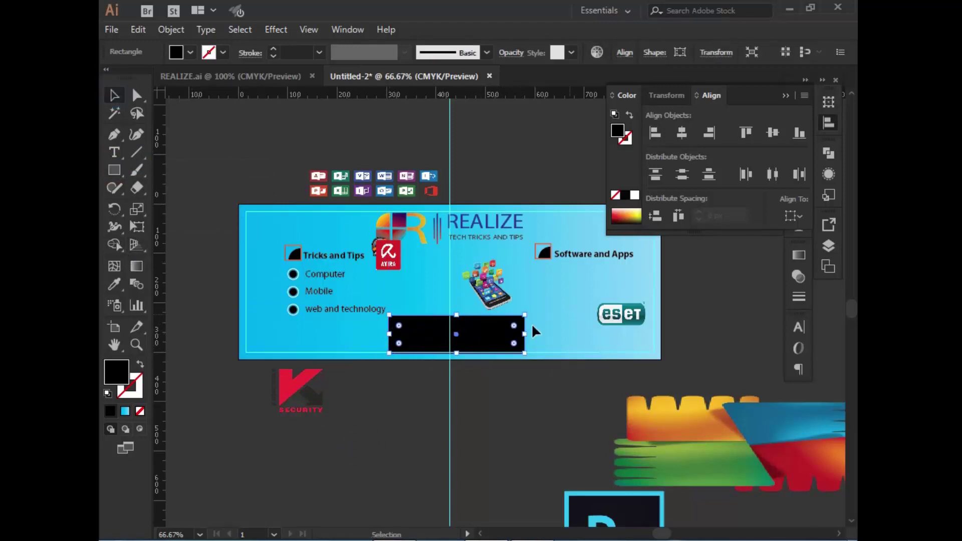
mouse_move(495, 332)
left_mouse_down()
mouse_move(485, 337)
mouse_move(484, 323)
left_mouse_up()
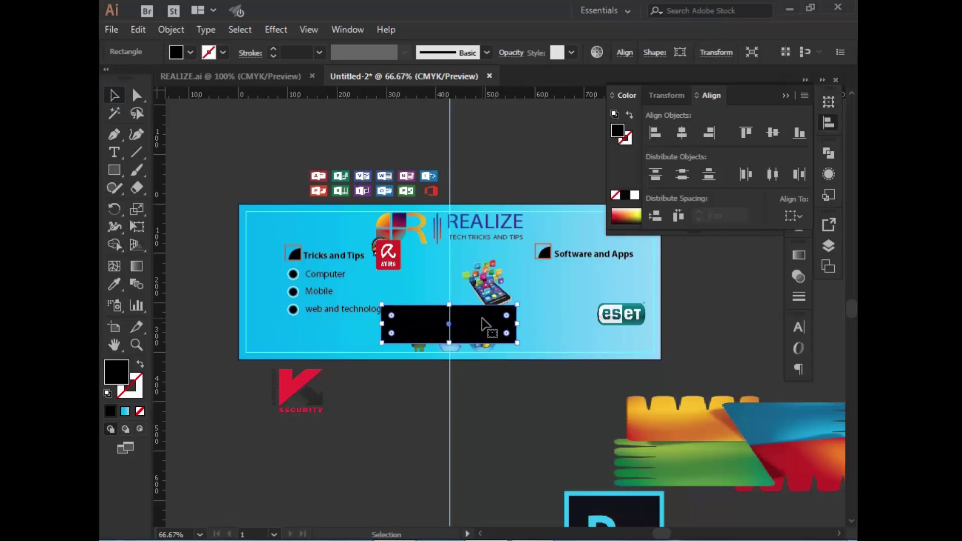
key("Down")
key("Down")
key("Down")
key("Down")
key("Down")
key("Down")
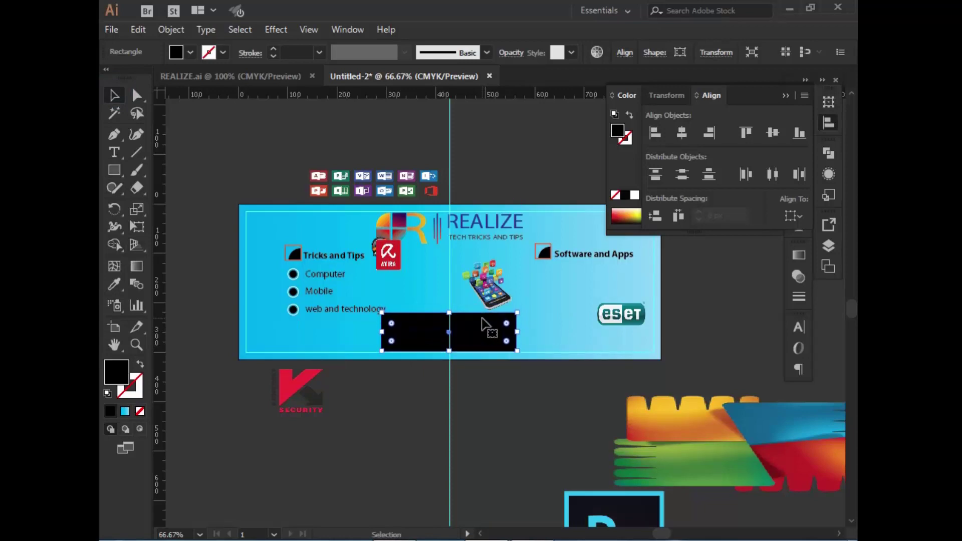
Send the black rectangle behind the icons and round its top corners into an arch
key("ctrl+shift+bracketleft")
key("ctrl+bracketright")
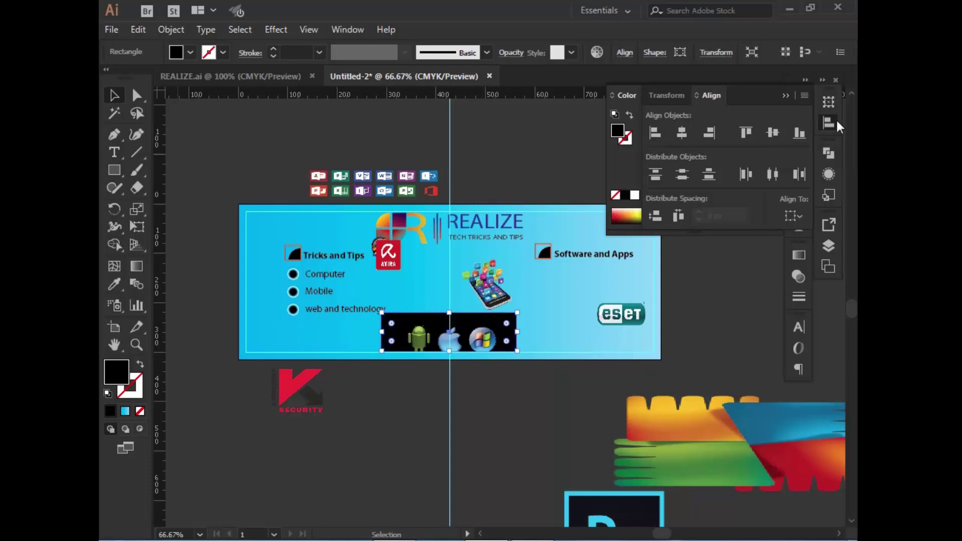
left_click_drag(448, 313, 449, 354)
left_click(486, 383)
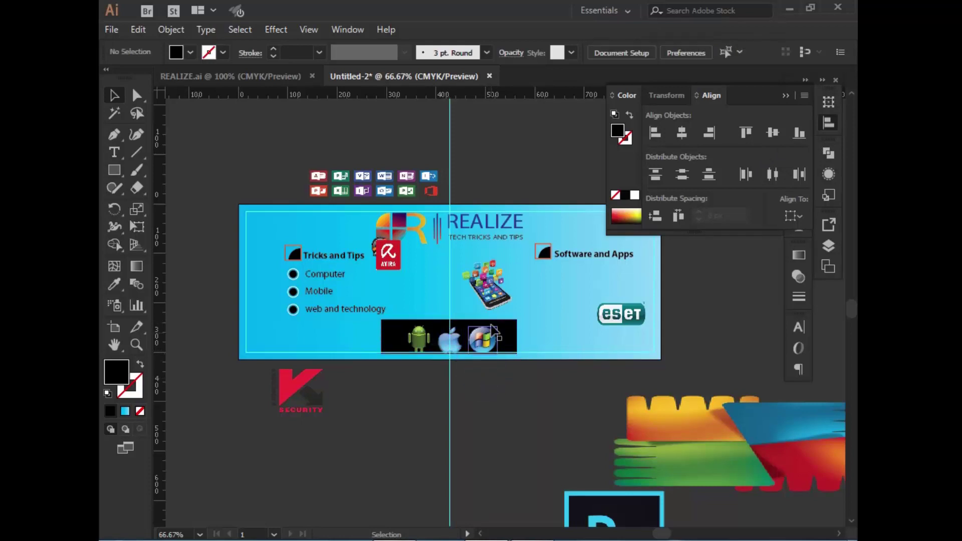
left_click(512, 340)
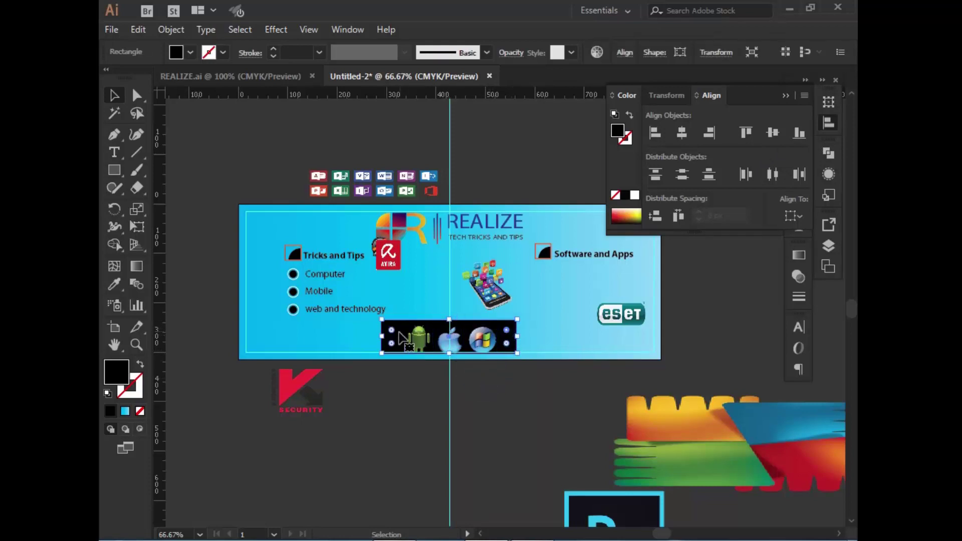
left_click_drag(511, 337, 491, 364)
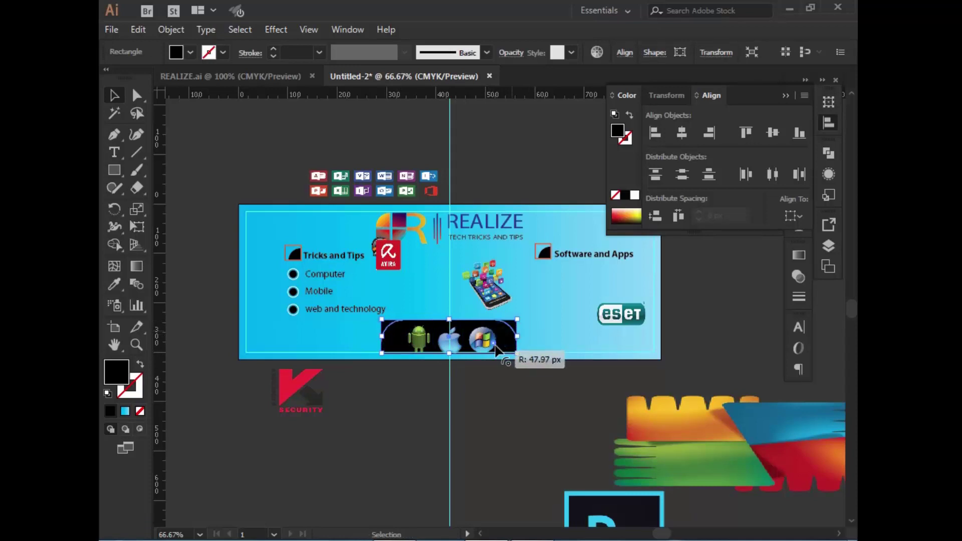
left_click(527, 412)
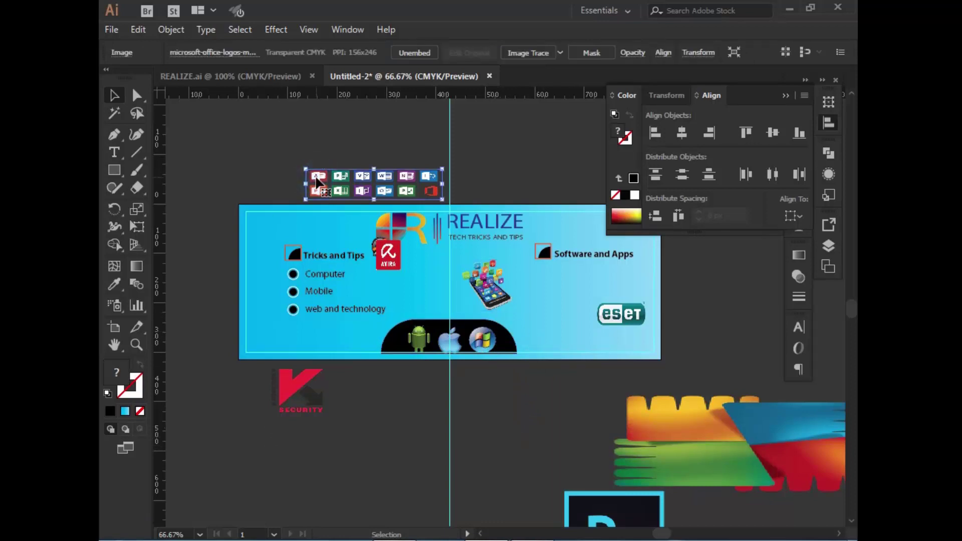
Move the Office logos beside the phone image and shrink the ESET logo
left_click_drag(314, 178, 529, 278)
left_click(575, 396)
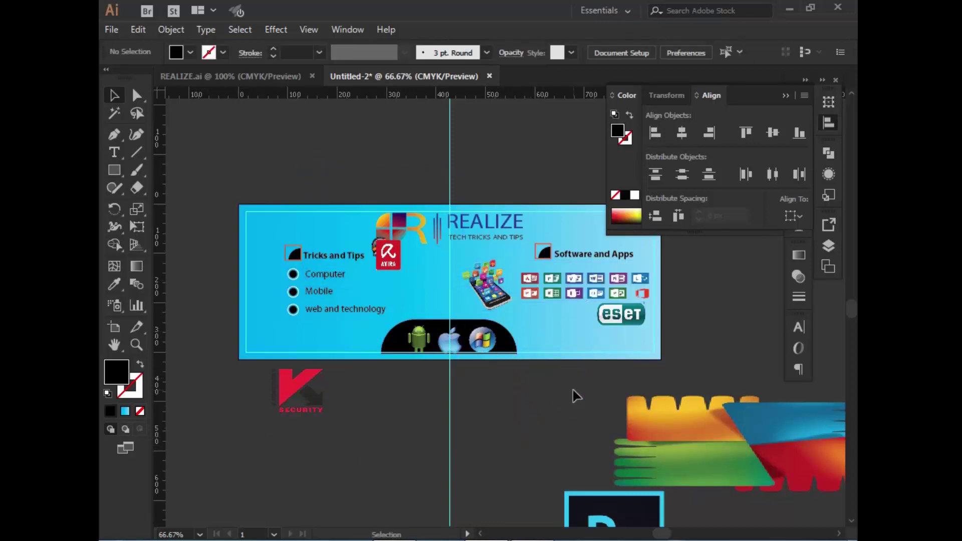
left_click(615, 317)
left_click_drag(645, 314, 528, 317)
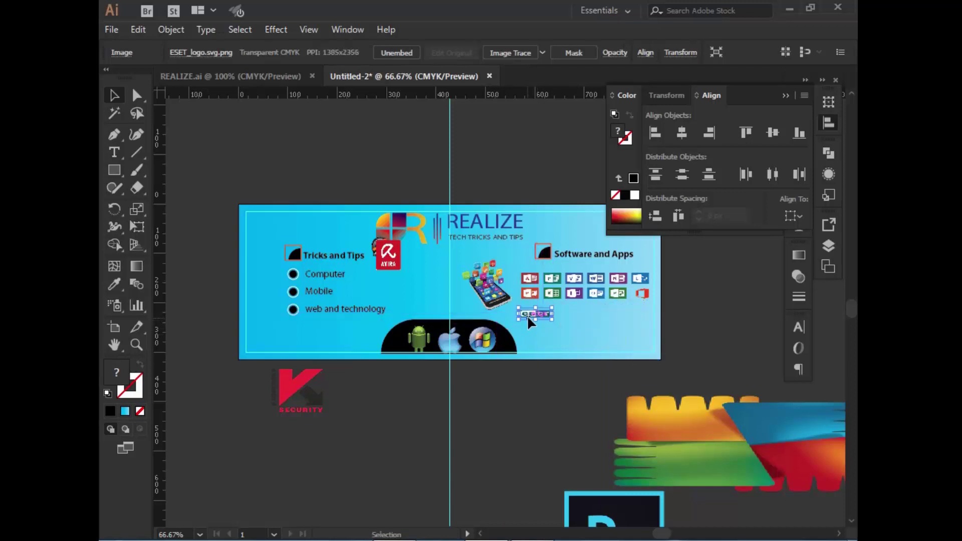
left_click(543, 429)
Set the Kaspersky logo and a shrunk Ps icon in a row beside ESET
mouse_move(243, 384)
left_mouse_down()
mouse_move(319, 408)
mouse_move(595, 323)
left_mouse_up()
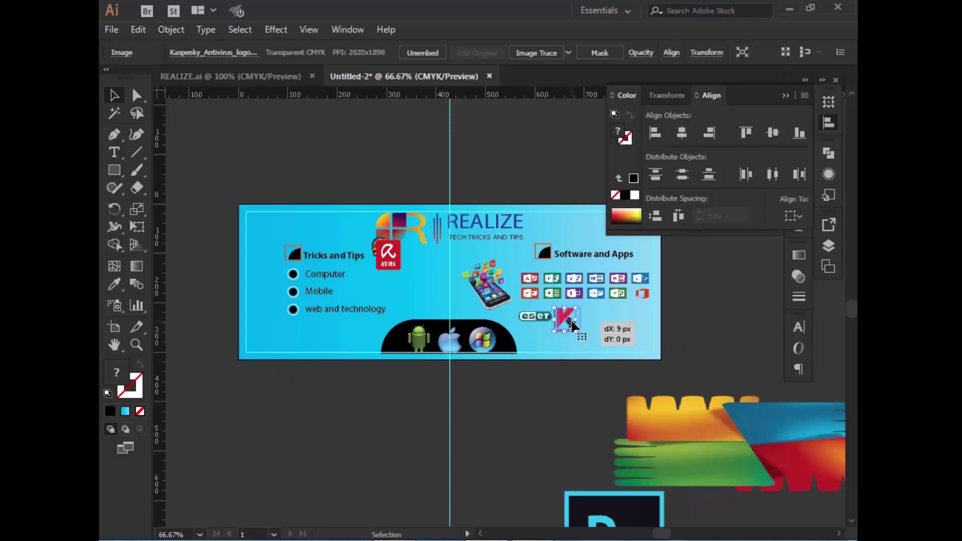
left_click(593, 396)
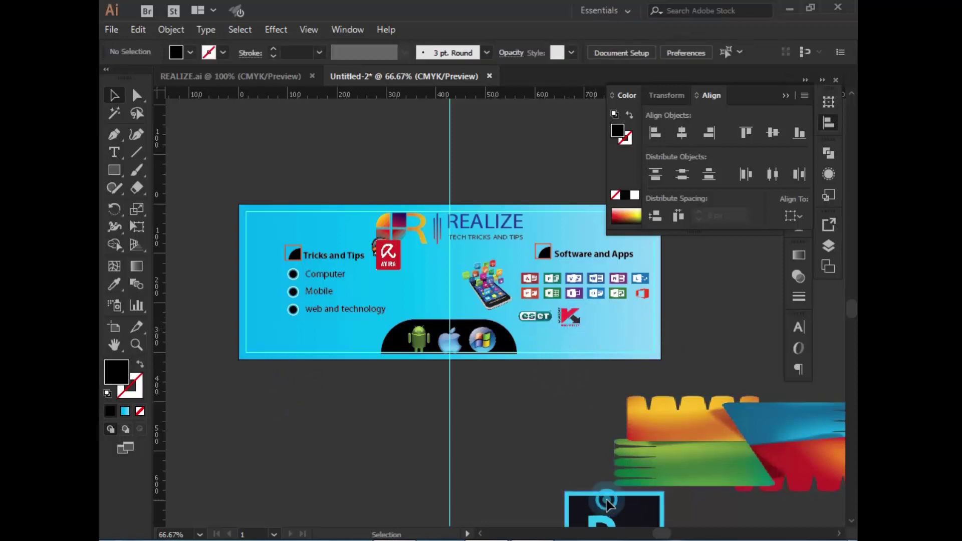
left_click_drag(607, 503, 587, 372)
mouse_move(644, 465)
left_mouse_down()
mouse_move(591, 407)
mouse_move(610, 317)
left_mouse_up()
Scale the AVG logo down and bring it onto the banner's lower right
left_click(573, 418)
left_click(692, 436)
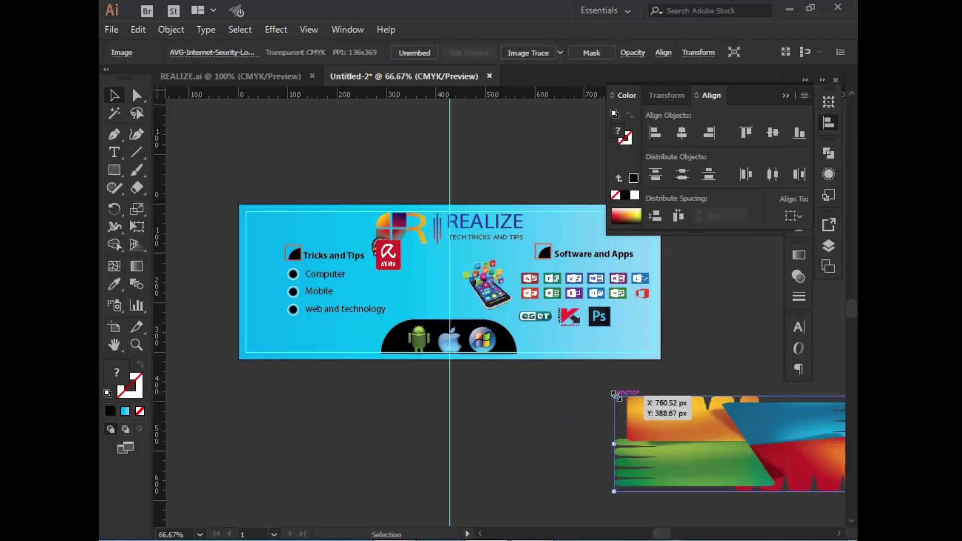
left_click_drag(614, 394, 703, 402)
left_click_drag(759, 435, 567, 404)
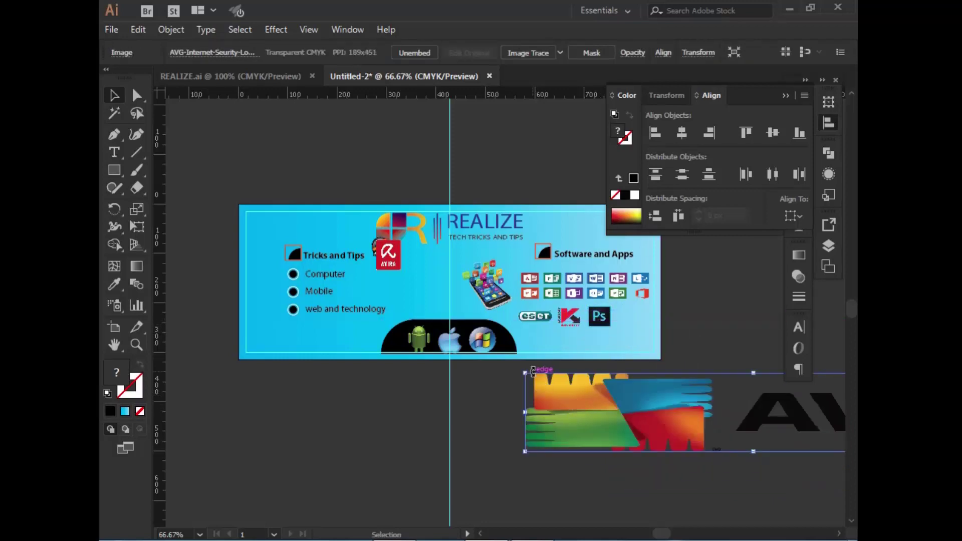
left_click_drag(533, 371, 687, 382)
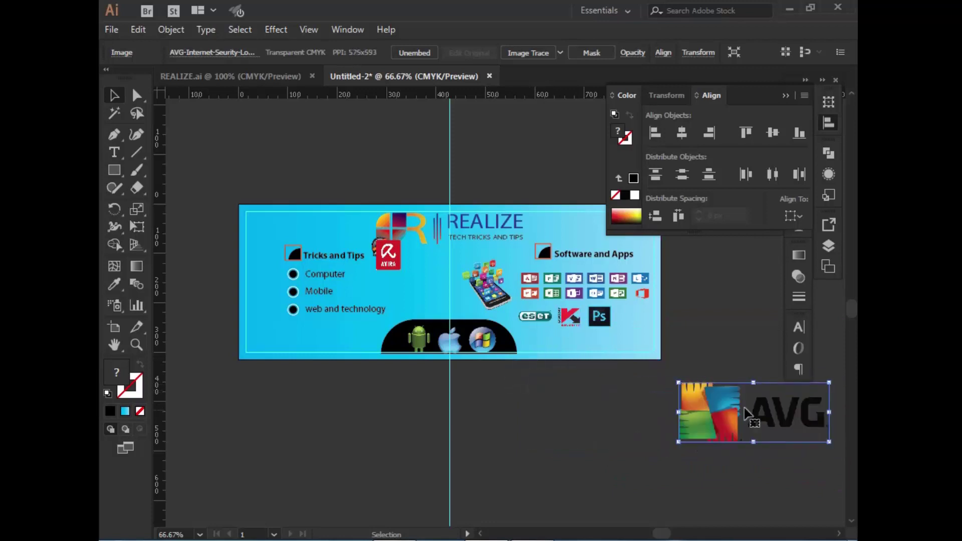
mouse_move(676, 382)
left_mouse_down()
mouse_move(752, 415)
mouse_move(577, 351)
left_mouse_up()
mouse_move(641, 368)
left_mouse_down()
mouse_move(596, 351)
mouse_move(581, 332)
mouse_move(539, 338)
mouse_move(602, 347)
left_mouse_up()
Move the ESET logo beside AVG and resize it slightly larger
left_click(531, 311)
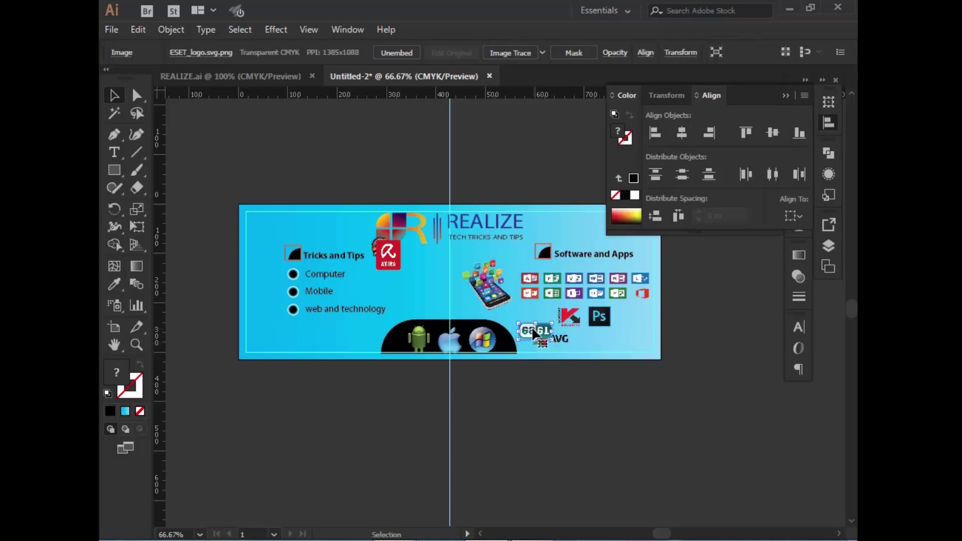
left_click_drag(533, 332, 593, 337)
left_click(598, 379)
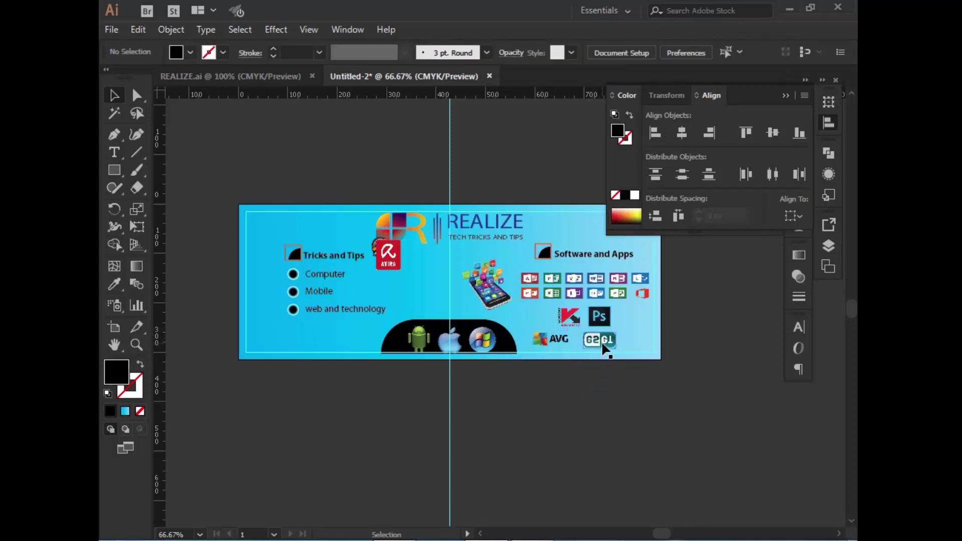
left_click(589, 343)
left_click_drag(587, 343, 605, 345)
left_click(610, 377)
left_click(606, 355)
left_click_drag(604, 352, 605, 340)
Raise the phone image and Office logos group slightly
left_click(603, 393)
left_click(591, 287)
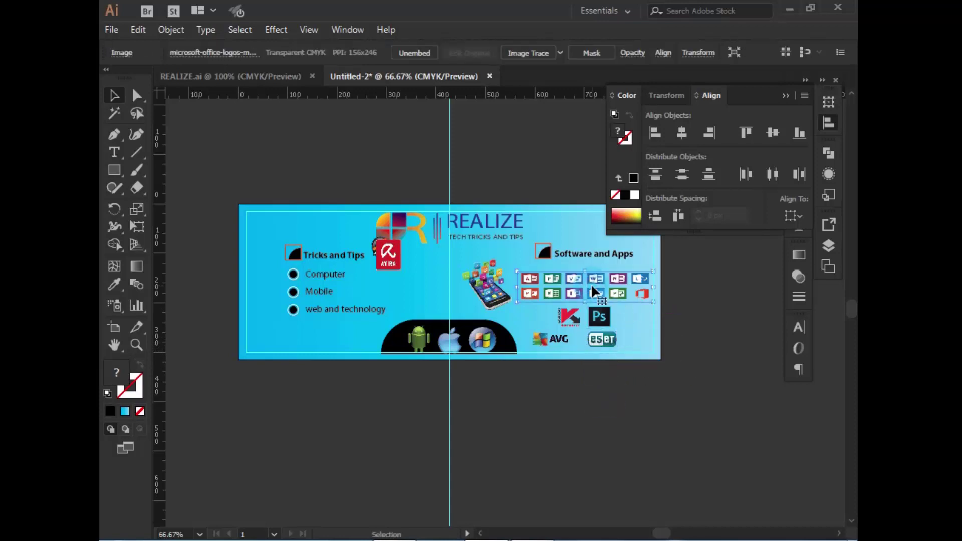
left_click(479, 274, "shift")
left_click_drag(567, 293, 564, 283)
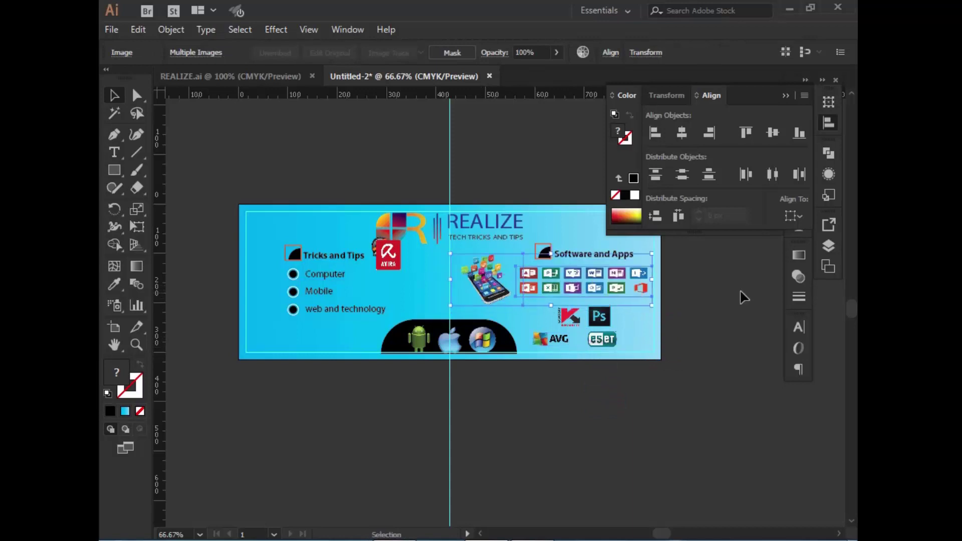
left_click(708, 295)
Move the Kaspersky and Ps logos left under the grid and shrink the Avira logo
left_click(566, 323)
left_click_drag(566, 324, 526, 317)
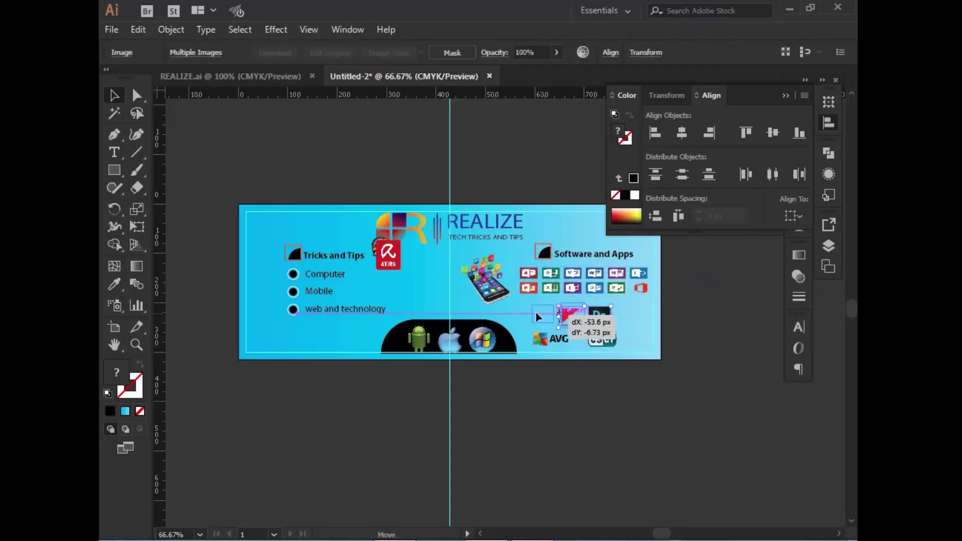
left_click(733, 382)
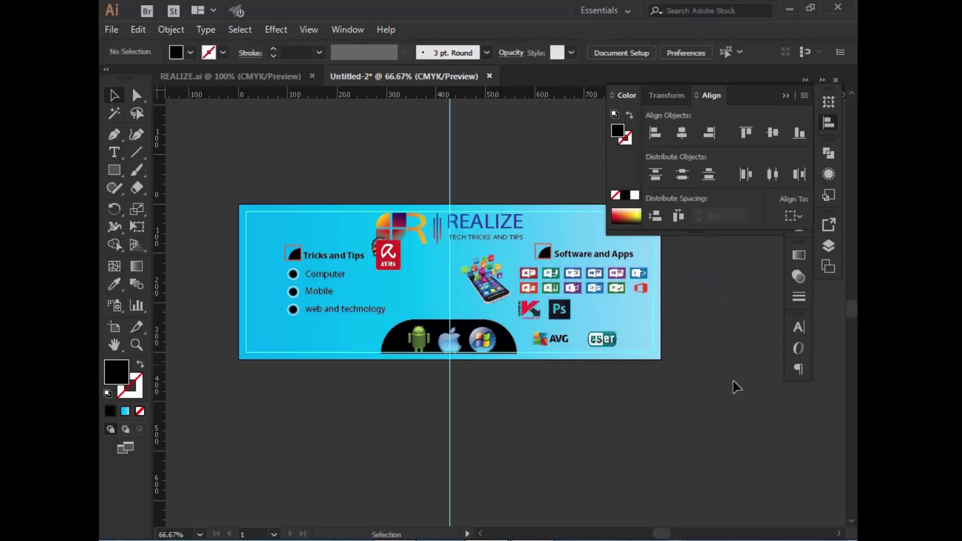
left_click(381, 262)
mouse_move(401, 269)
left_mouse_down()
mouse_move(394, 252)
mouse_move(599, 315)
mouse_move(593, 311)
left_mouse_up()
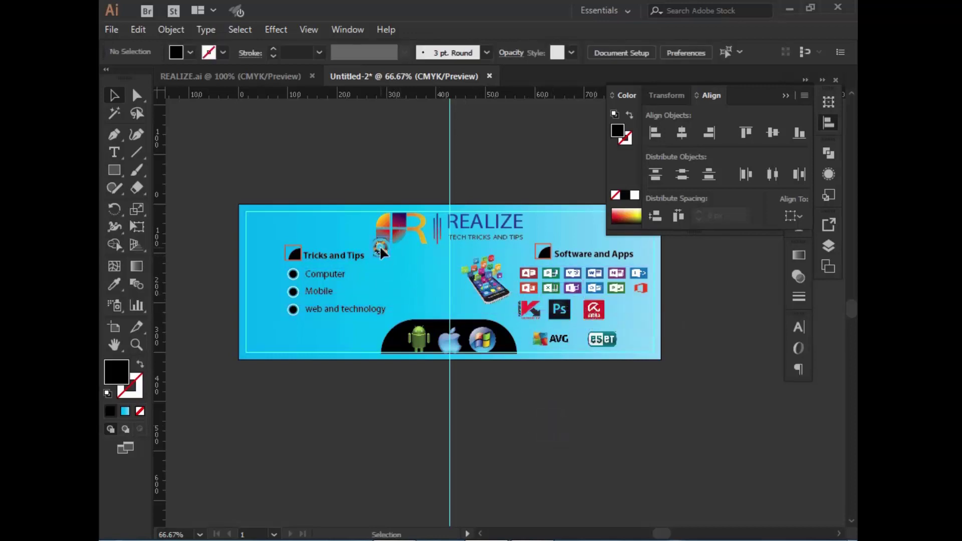
Arrange the row as Kaspersky, Ps, Avast and Avira with even spacing
mouse_move(380, 245)
left_mouse_down()
mouse_move(669, 332)
mouse_move(639, 345)
mouse_move(642, 325)
mouse_move(563, 334)
left_mouse_up()
left_click(606, 408)
left_click(590, 362)
left_click(669, 333)
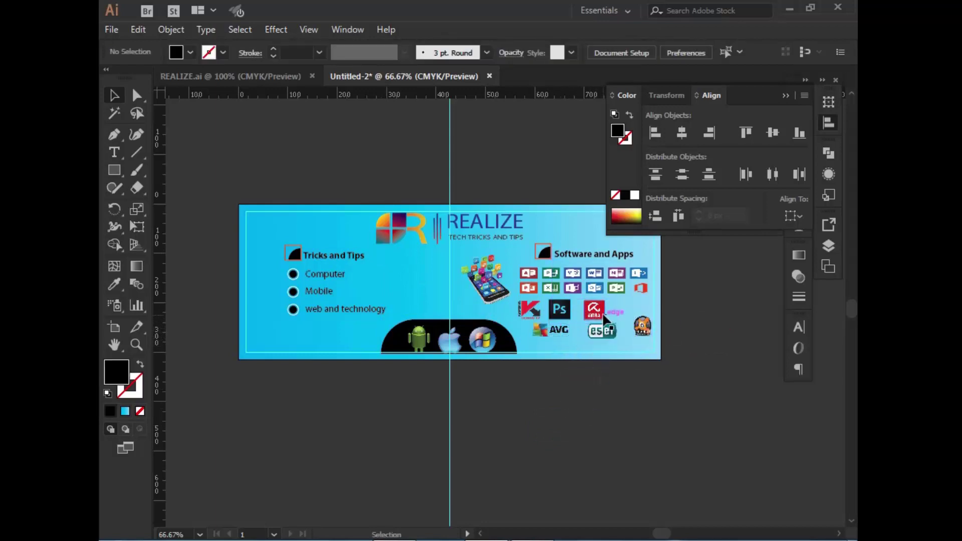
left_click_drag(510, 309, 649, 310)
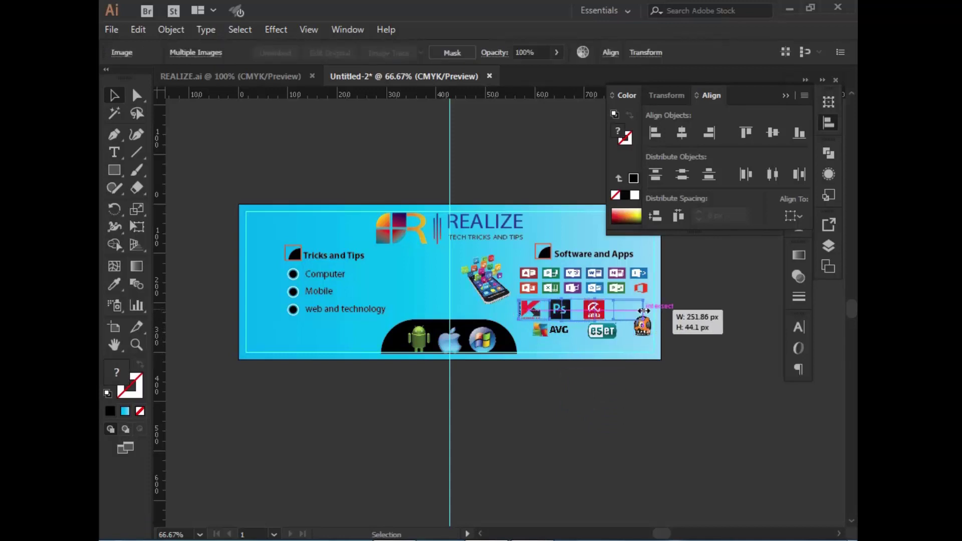
left_click(671, 316)
key("ctrl+z")
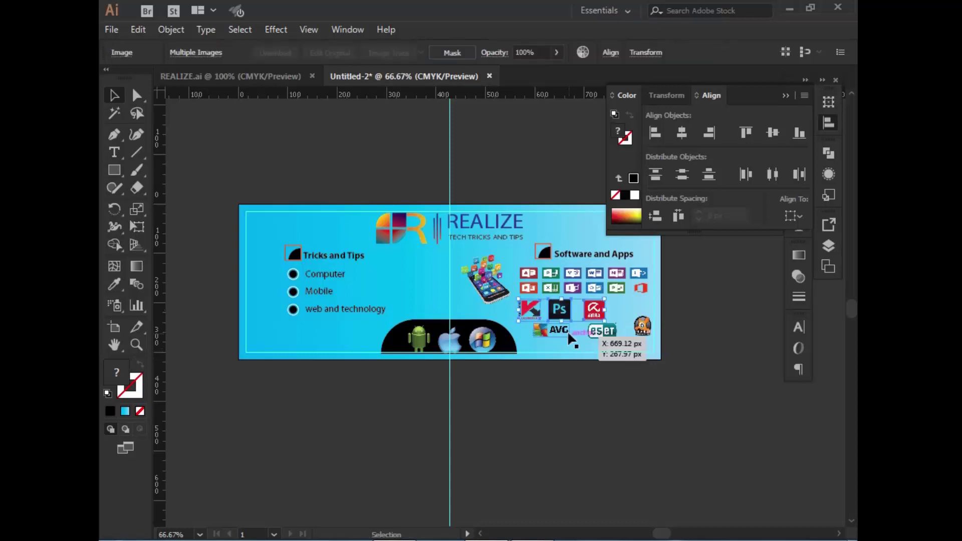
mouse_move(593, 314)
left_mouse_down()
mouse_move(643, 312)
mouse_move(608, 314)
left_mouse_up()
left_click(607, 358)
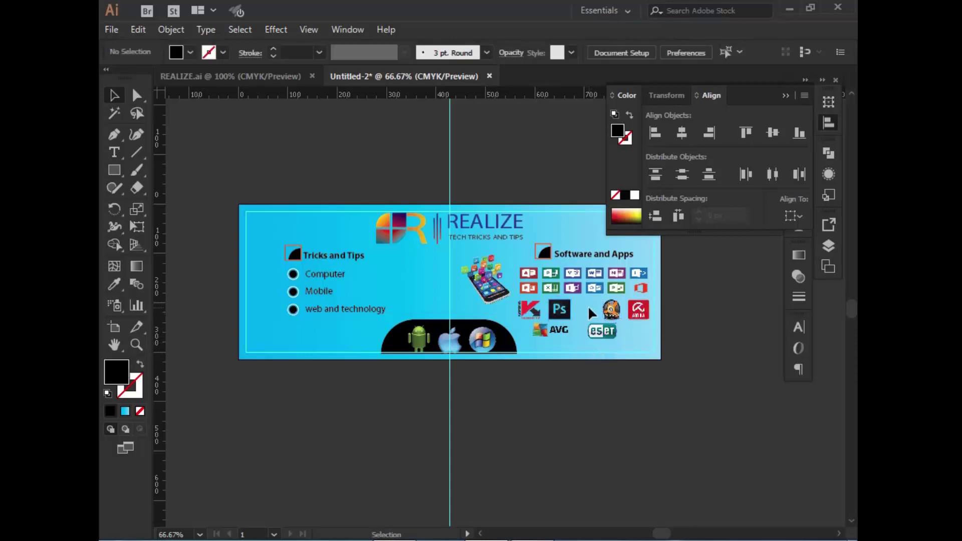
mouse_move(566, 313)
left_mouse_down()
mouse_move(605, 310)
mouse_move(540, 331)
left_mouse_up()
left_click(621, 395)
Delete the AVG and ESET logos, the inner border rectangle and the vertical guide
key("Delete")
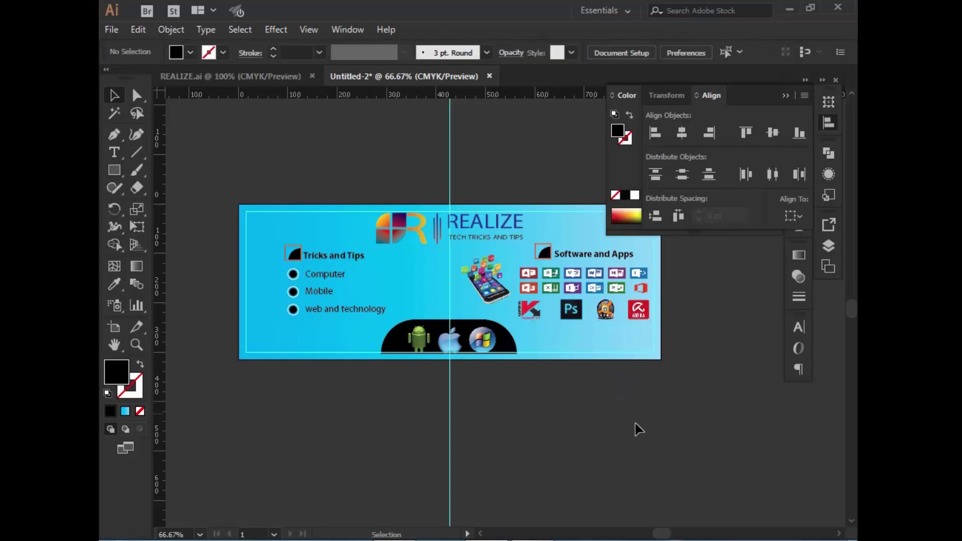
mouse_move(560, 439)
left_mouse_down()
mouse_move(445, 436)
mouse_move(533, 404)
left_mouse_up()
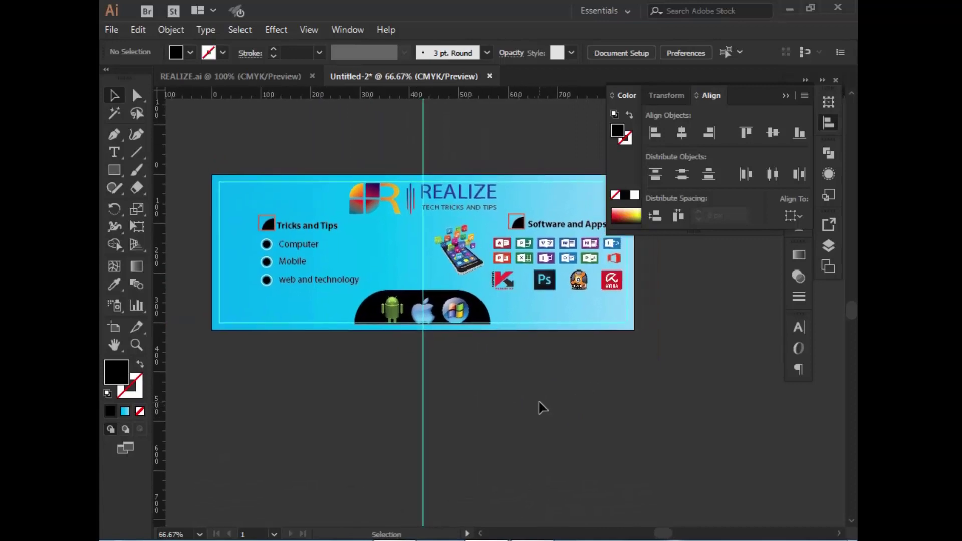
left_click_drag(378, 112, 433, 143)
left_click(395, 139)
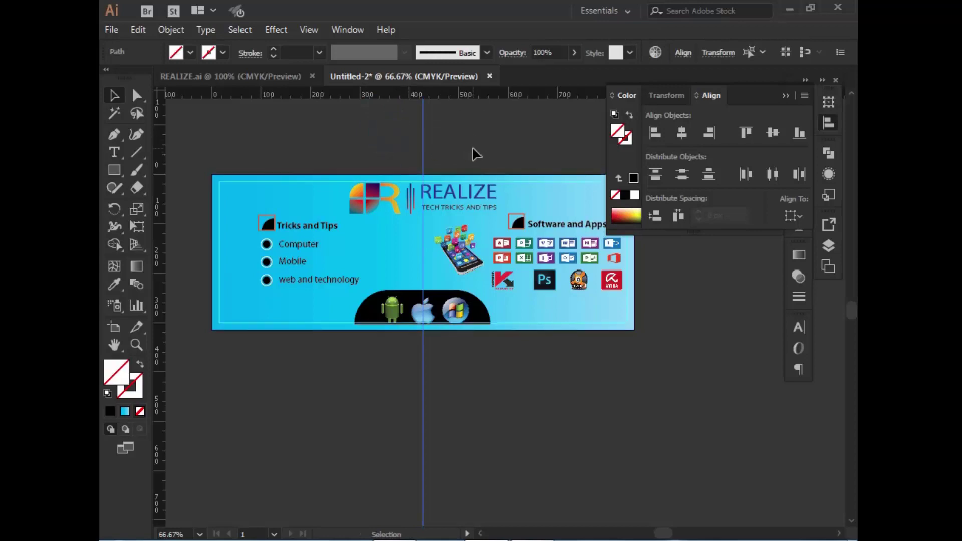
key("Delete")
Create a -7 px Offset Path copy of the banner background rectangle
left_click(255, 188)
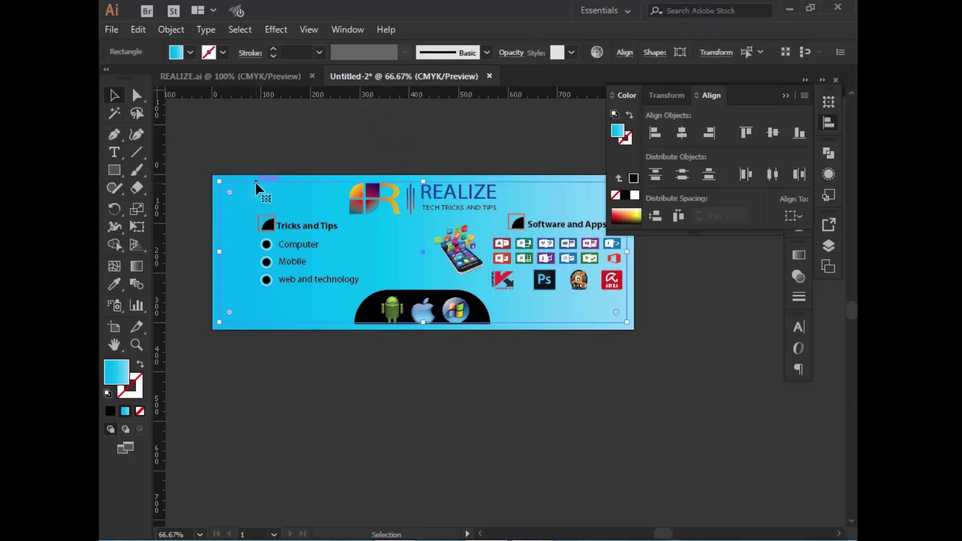
left_click(224, 190)
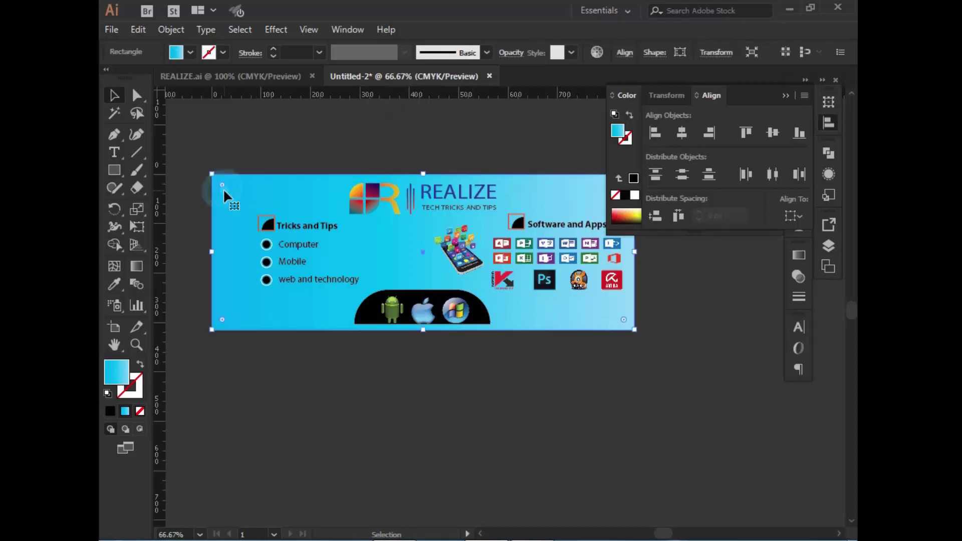
left_click(165, 29)
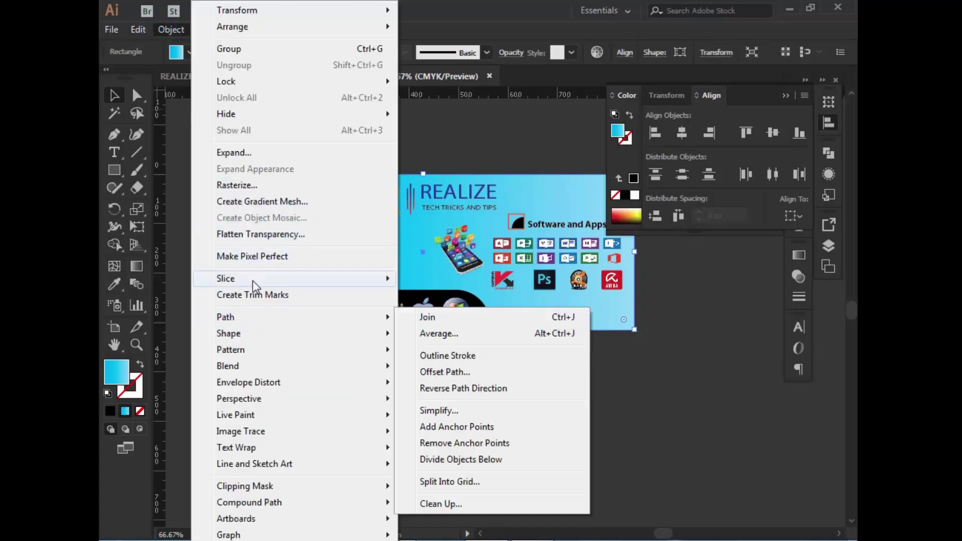
mouse_move(225, 317)
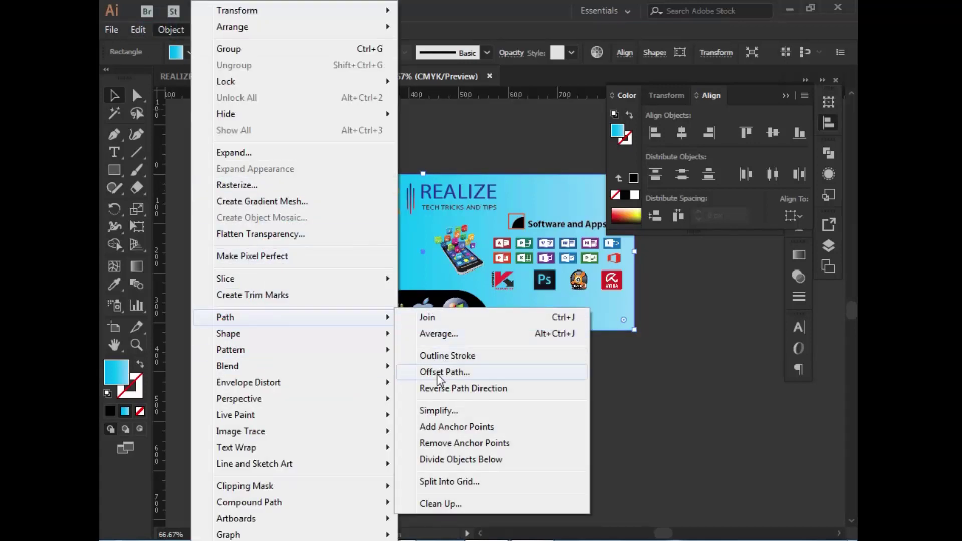
left_click(431, 371)
left_click_drag(444, 245, 432, 245)
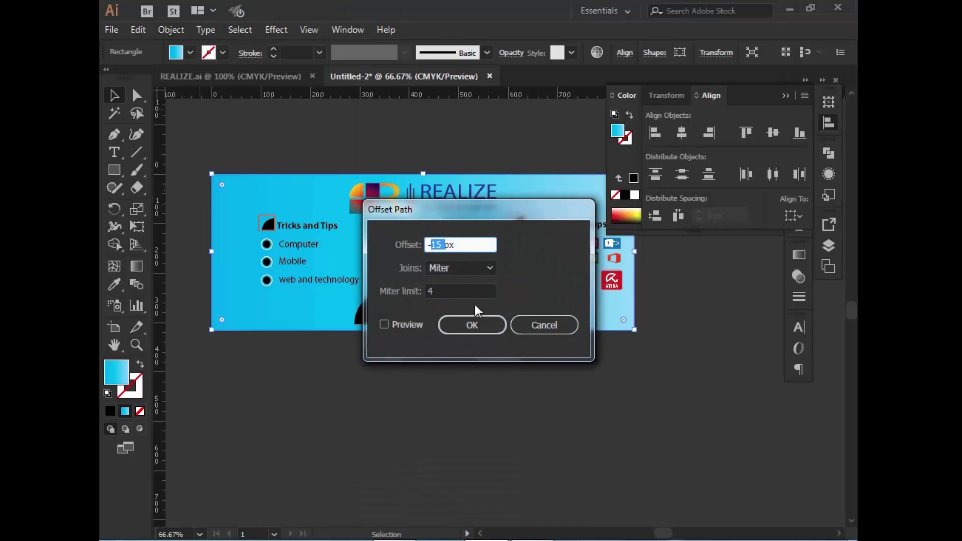
type("7")
left_click(470, 326)
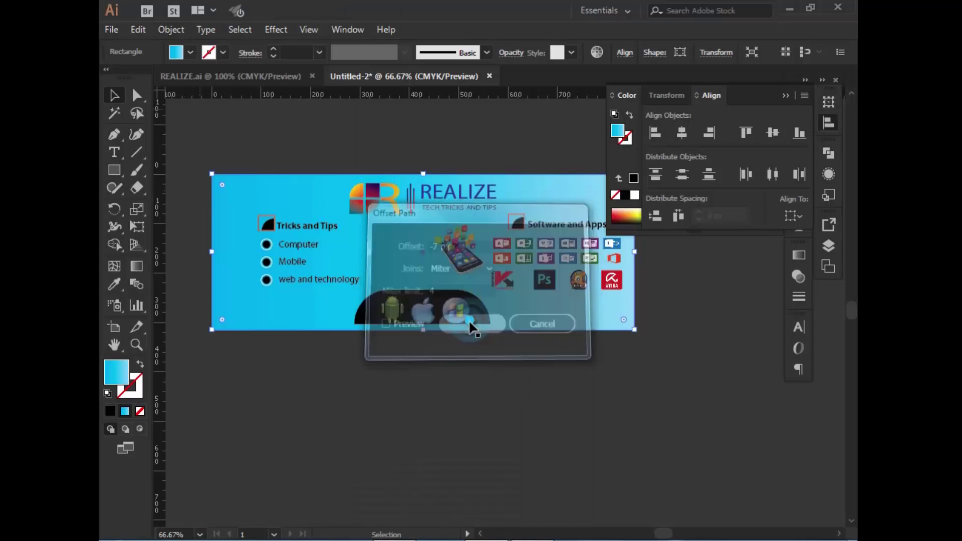
Give the inset rectangle no fill and a dark blue C100 M5.88 Y0 K23 stroke
left_click(140, 365)
left_click(633, 139)
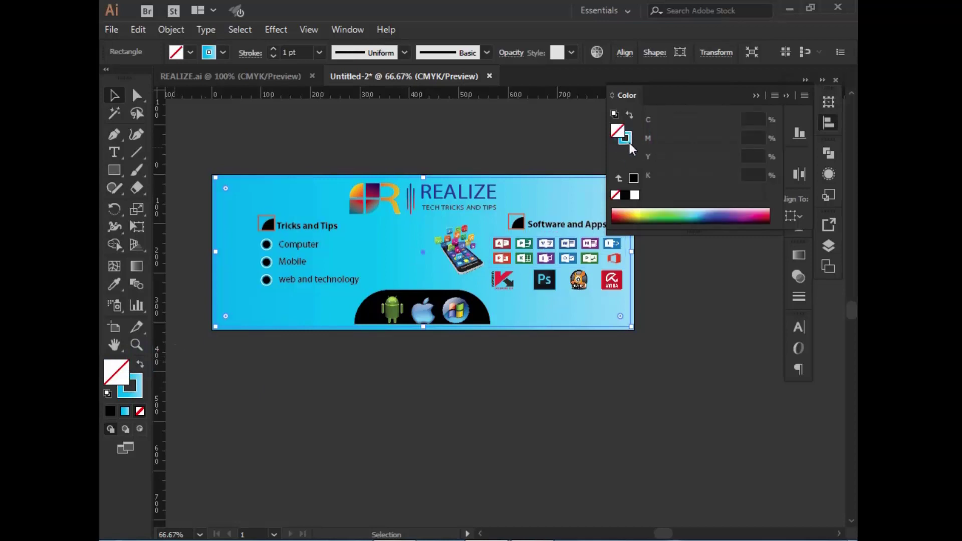
left_click(628, 141)
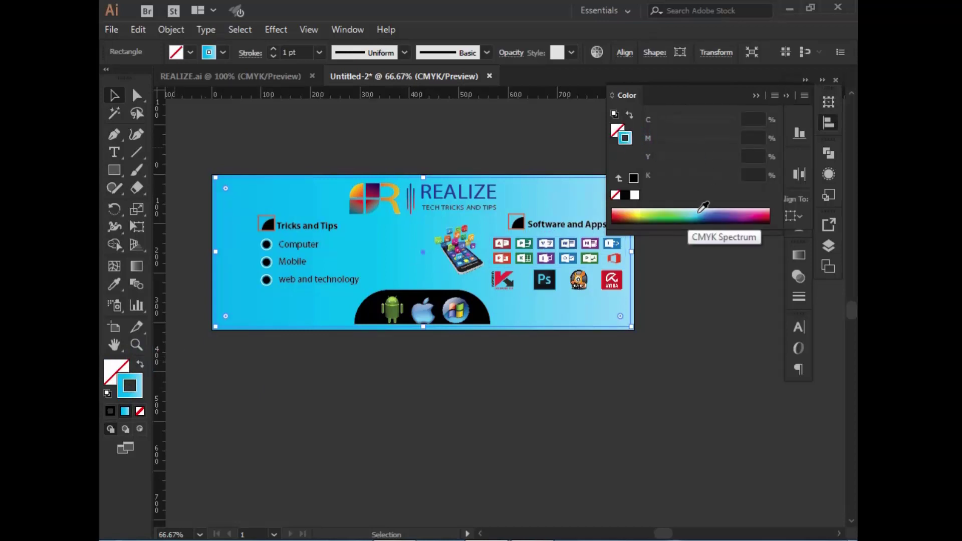
left_click(700, 211)
left_click_drag(712, 124, 735, 121)
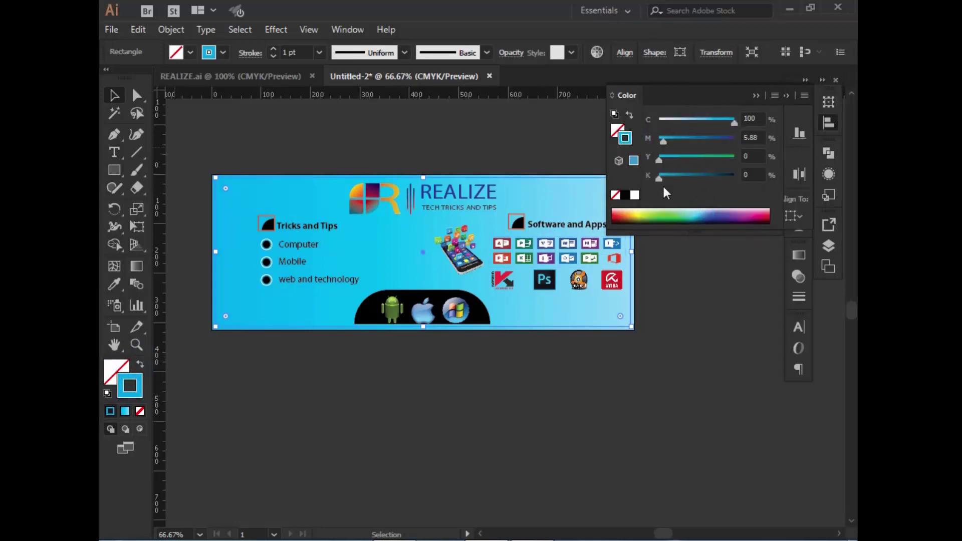
left_click_drag(661, 178, 675, 179)
left_click(675, 260)
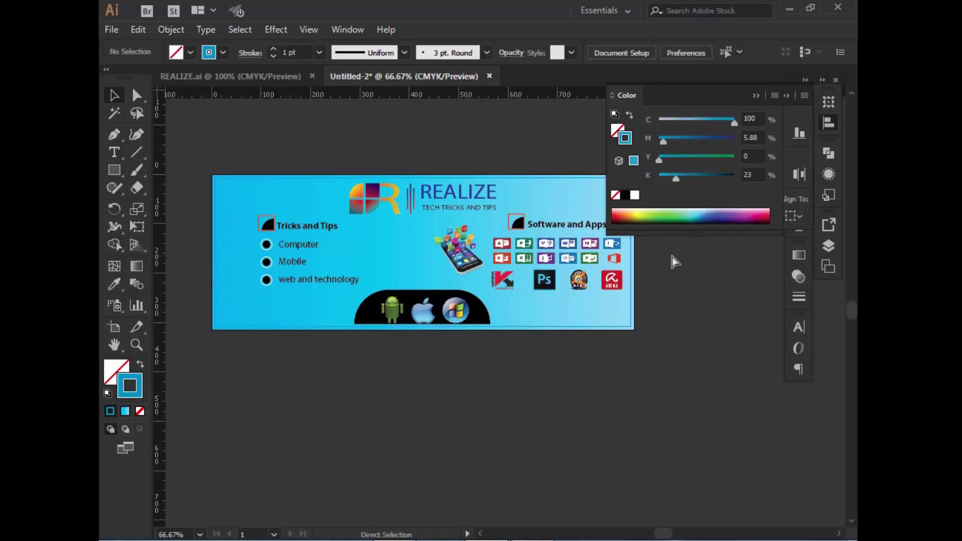
key("ctrl+equal")
key("ctrl+equal")
key("ctrl+equal")
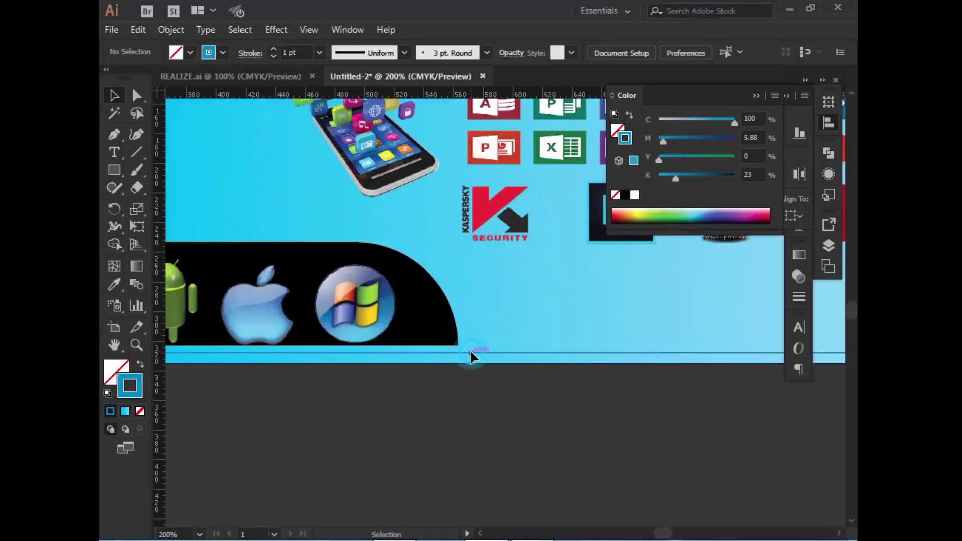
Select the inset border rectangle and pull its bottom-right corner slightly inward
left_click(470, 352)
scroll(501, 350, "down", 3)
scroll(351, 416, "up", 3)
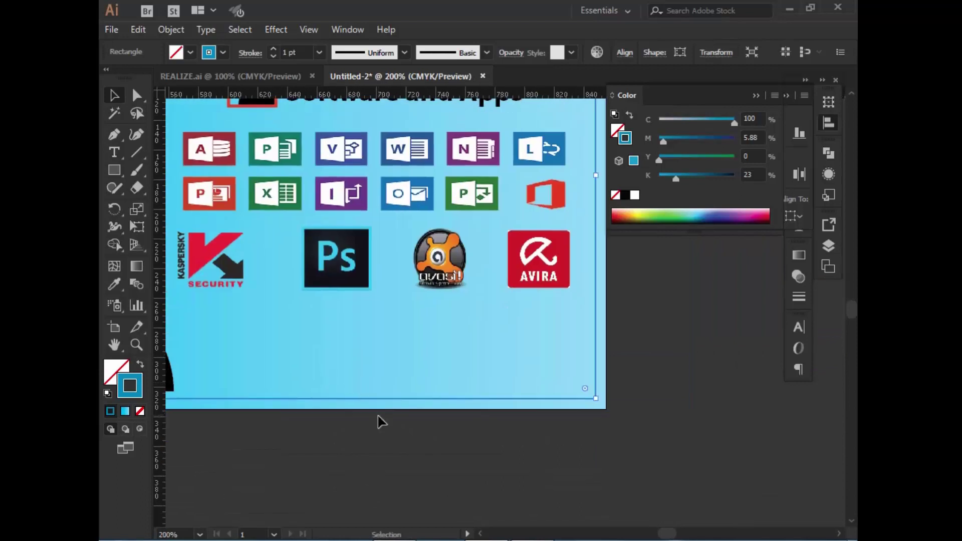
key("v")
left_click_drag(594, 398, 593, 397)
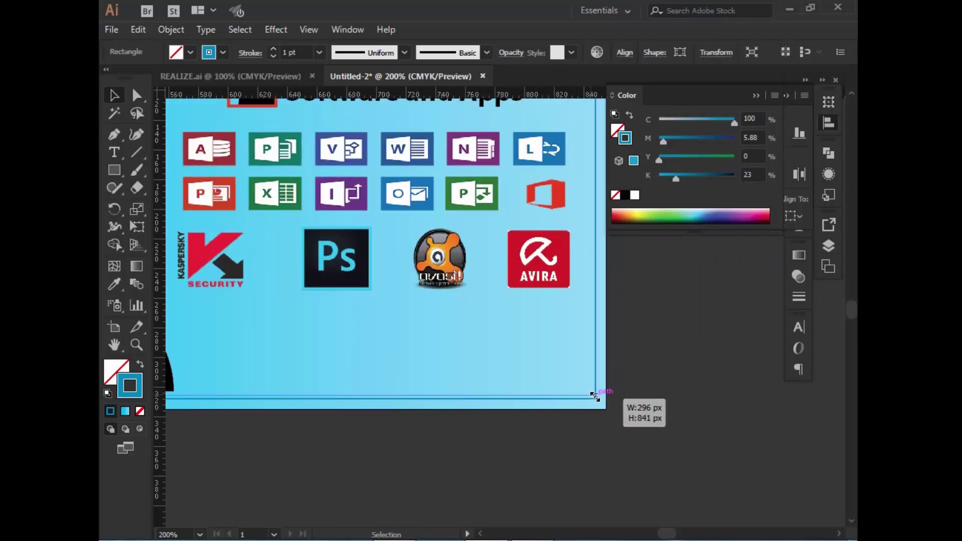
left_click_drag(595, 397, 592, 395)
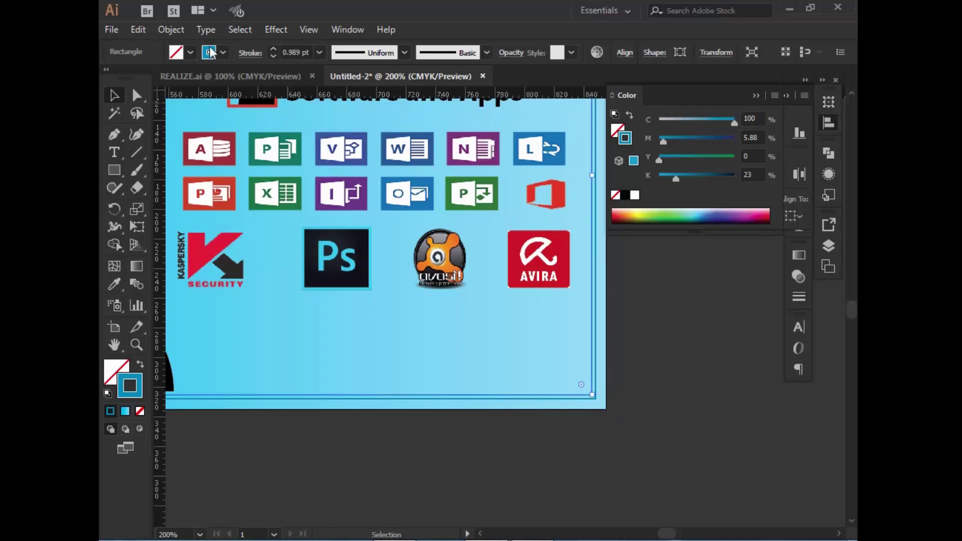
Make the border stroke 2 pt and lighten its blue by reducing black and cyan
left_click(273, 49)
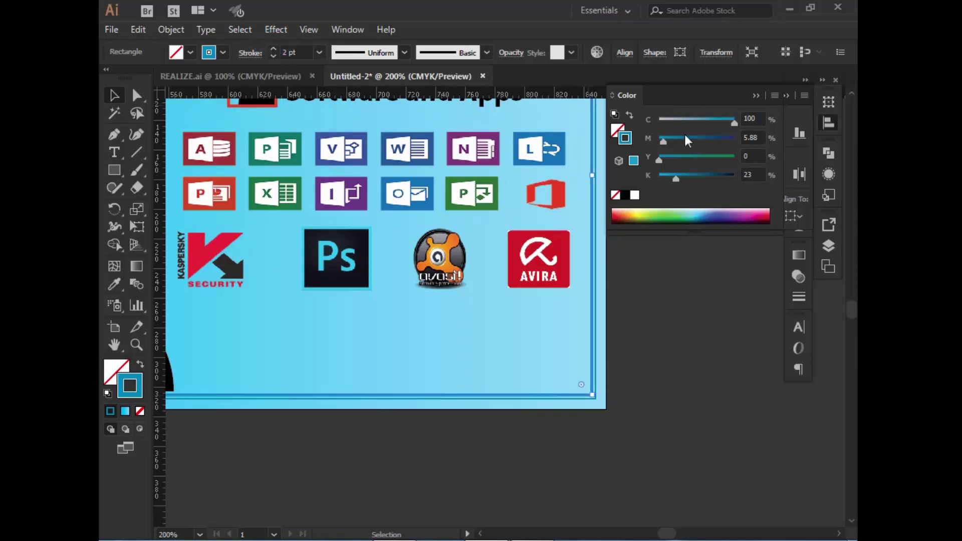
left_click_drag(674, 176, 657, 175)
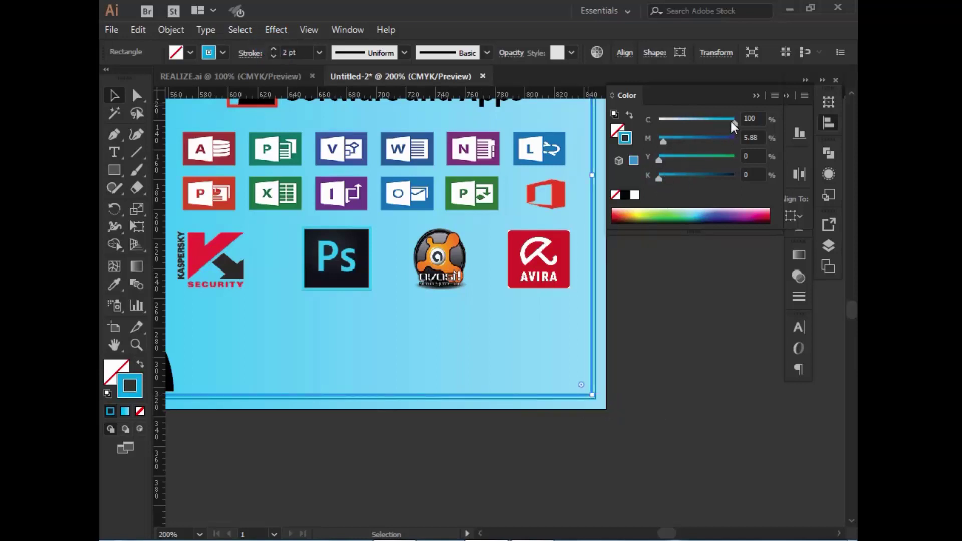
left_click_drag(733, 121, 698, 121)
left_click(627, 378)
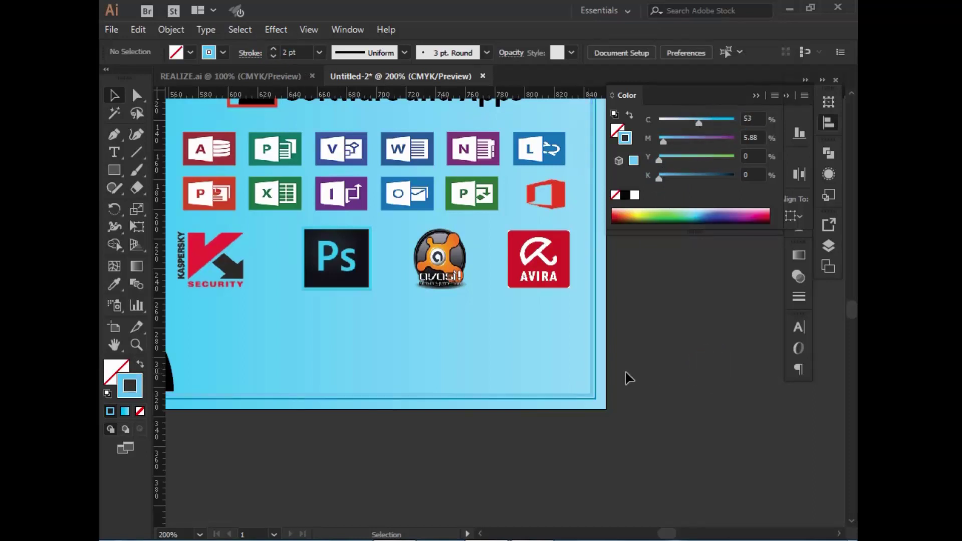
left_click(593, 377)
left_click(646, 348)
Darken the large border rectangle's stroke with added black and full 100 cyan
left_click(591, 363)
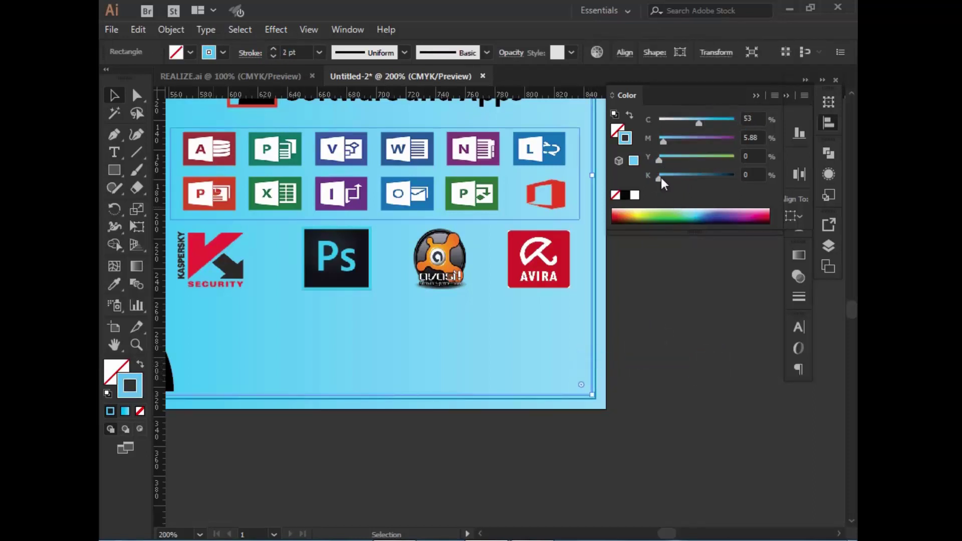
left_click_drag(659, 175, 686, 179)
left_click_drag(699, 122, 737, 118)
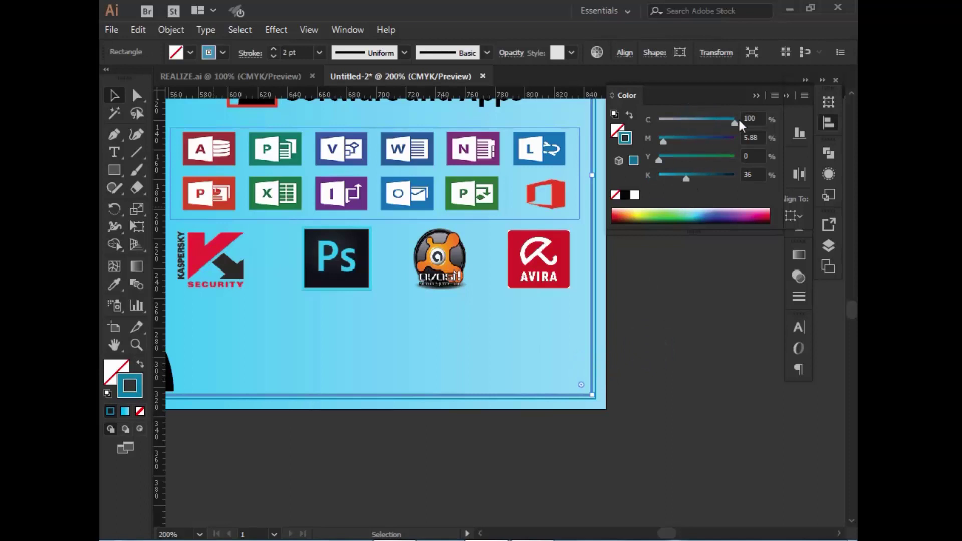
left_click_drag(686, 179, 690, 179)
left_click(667, 301)
Give the other border a 3 pt stroke, no black, and cyan 55 lighter blue
left_click(569, 301)
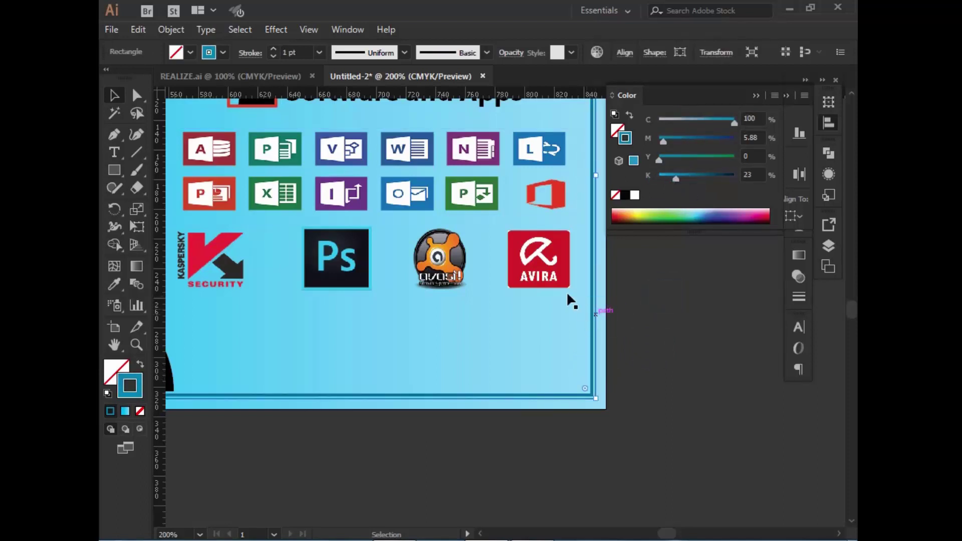
left_click(273, 49)
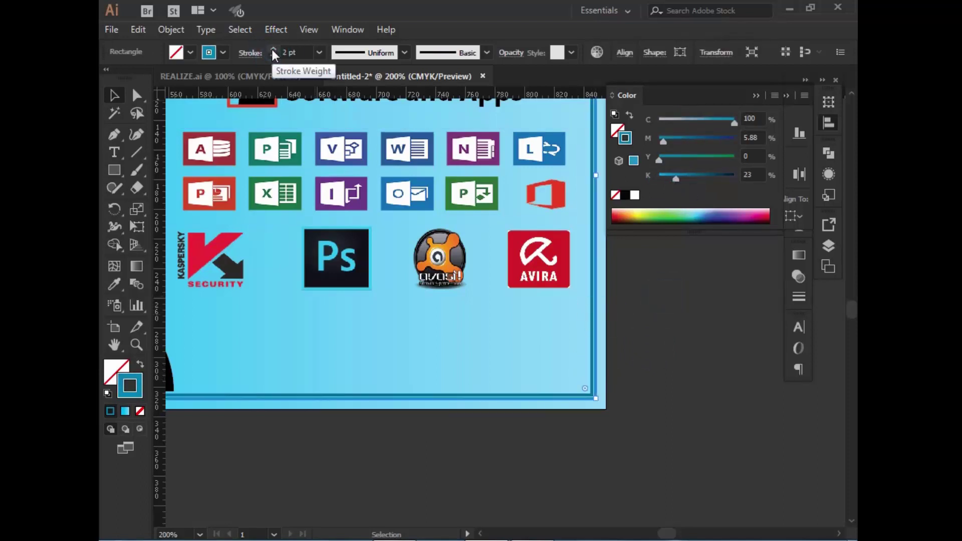
left_click(273, 49)
left_click_drag(675, 176, 656, 176)
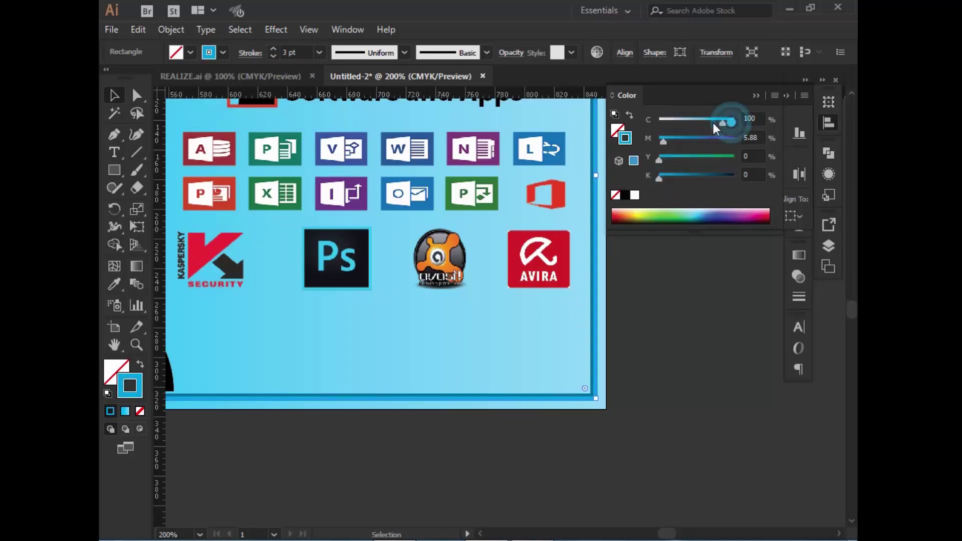
left_click_drag(713, 128, 700, 123)
left_click(691, 348)
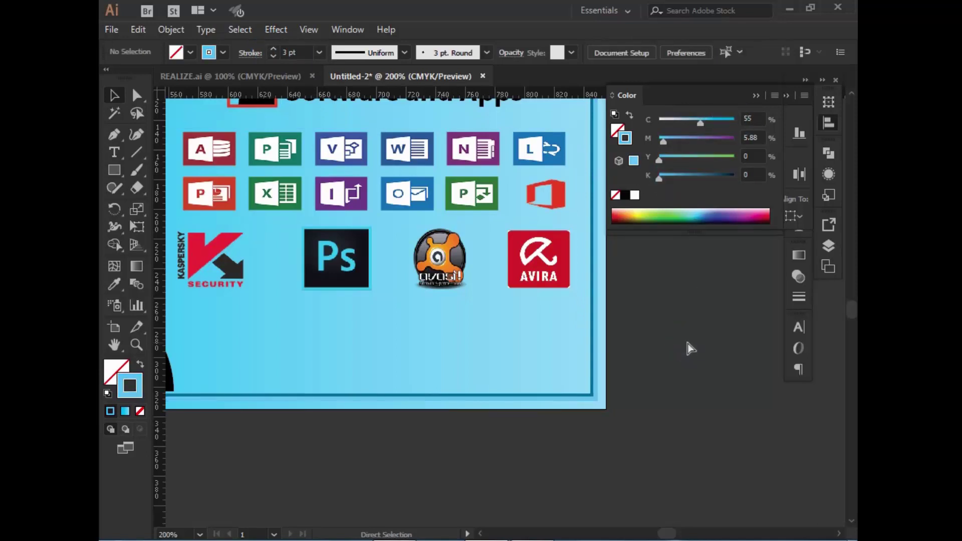
key("ctrl+0")
Raise cyan to 75 on the border along the banner's top edge
left_click(310, 137)
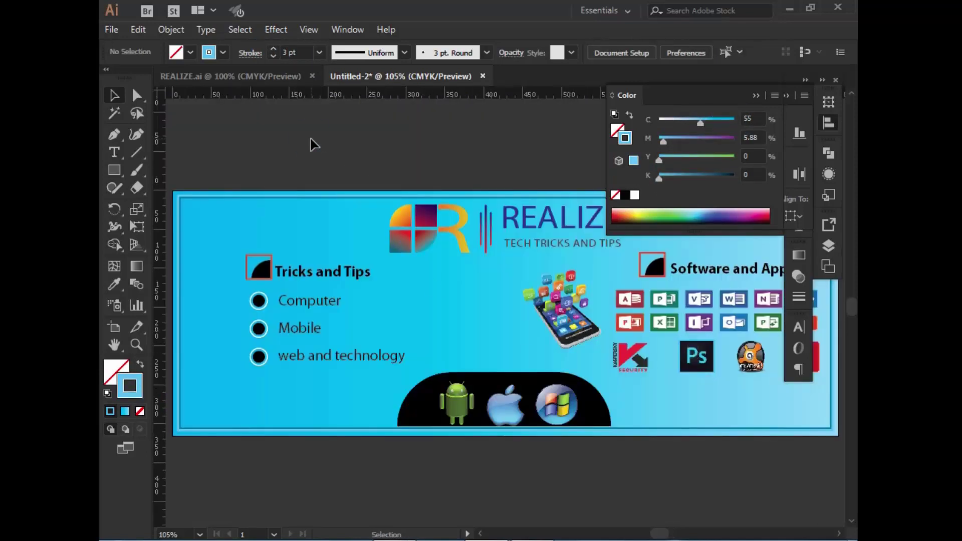
key("ctrl+equal")
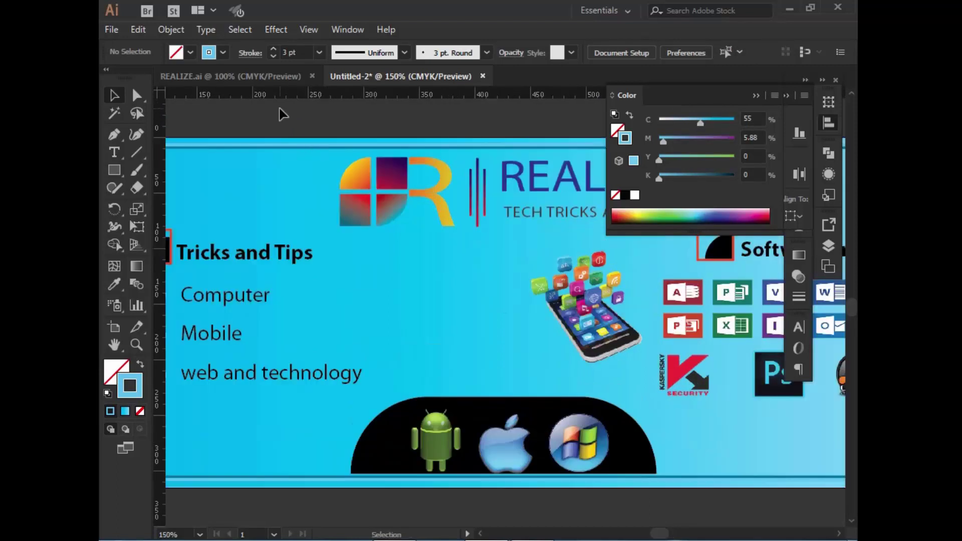
left_click(276, 143)
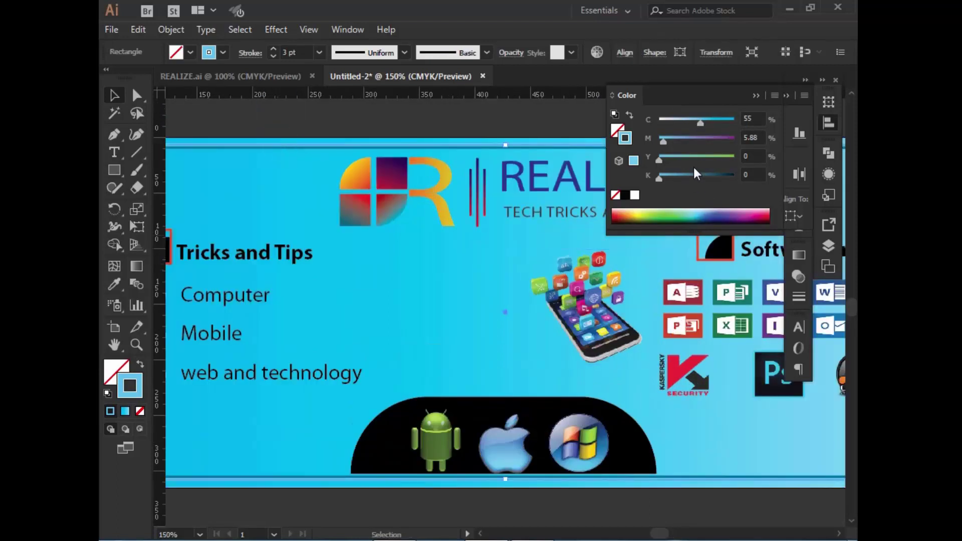
left_click_drag(711, 121, 716, 121)
left_click(448, 120)
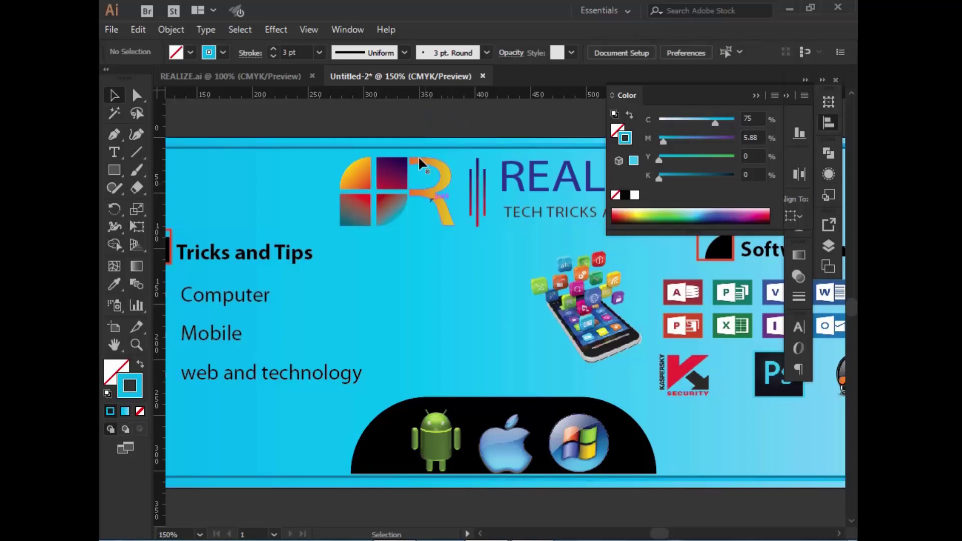
Make the outer border a deep blue with cyan 100 and added black
left_click(409, 143)
left_click_drag(658, 179, 682, 176)
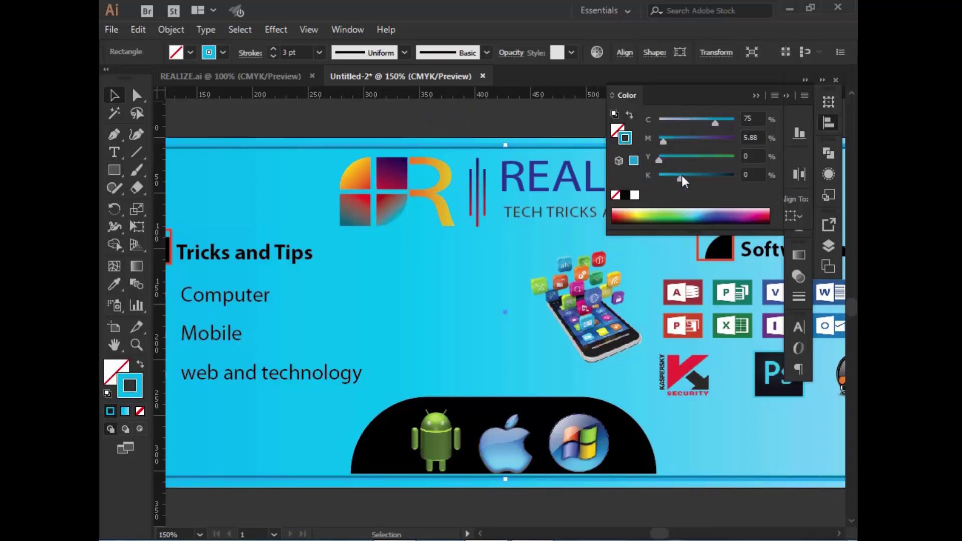
left_click_drag(714, 122, 735, 122)
left_click_drag(696, 178, 700, 176)
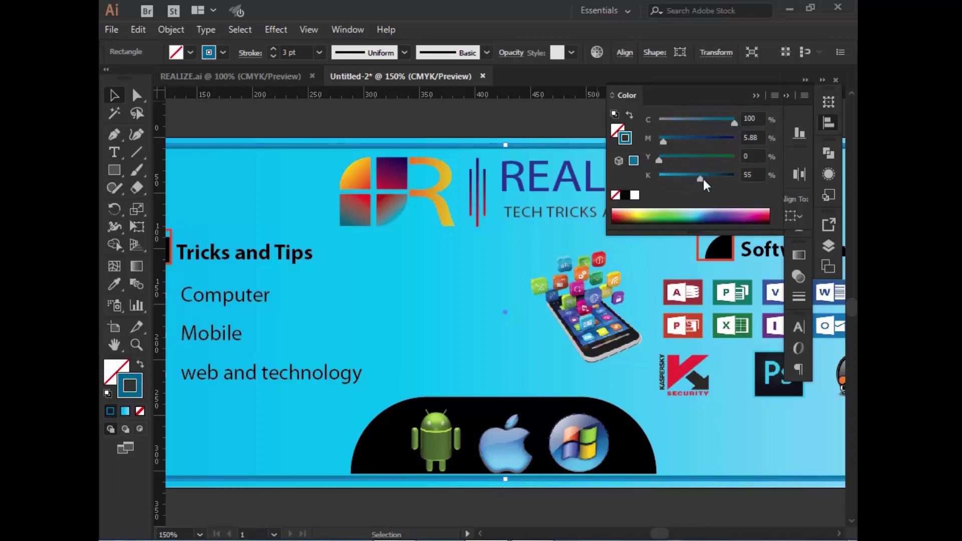
left_click(477, 125)
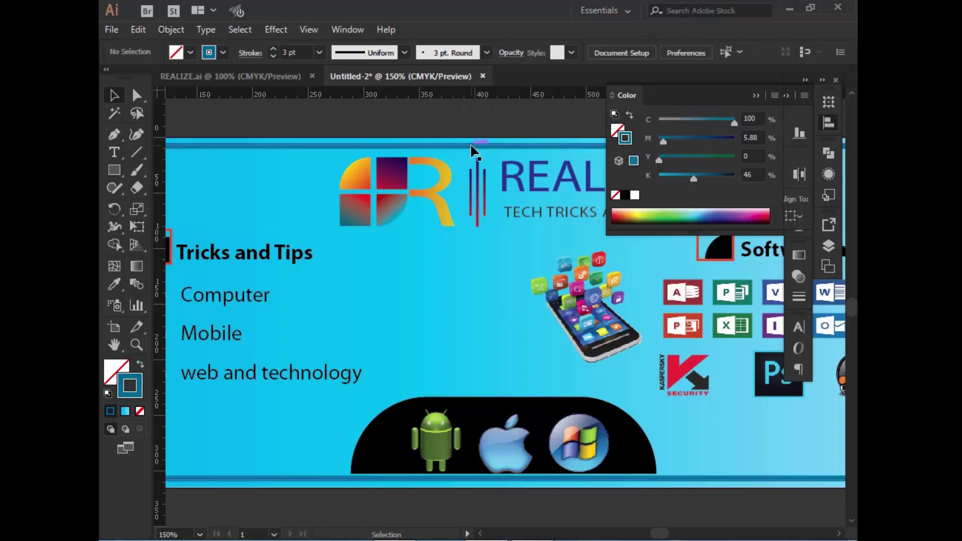
Lighten the inner border by lowering its cyan, then fit the banner in view
left_click(472, 147)
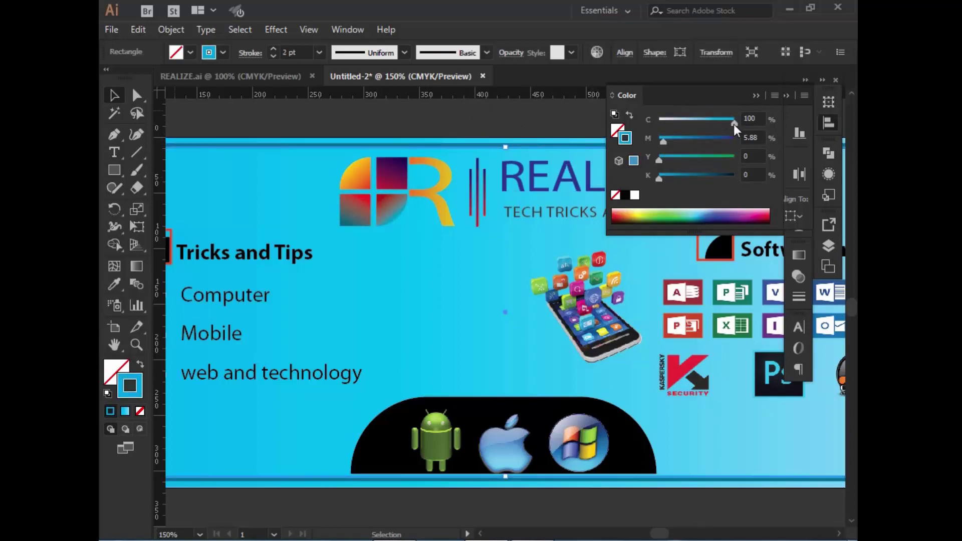
left_click_drag(733, 123, 708, 122)
left_click(552, 133)
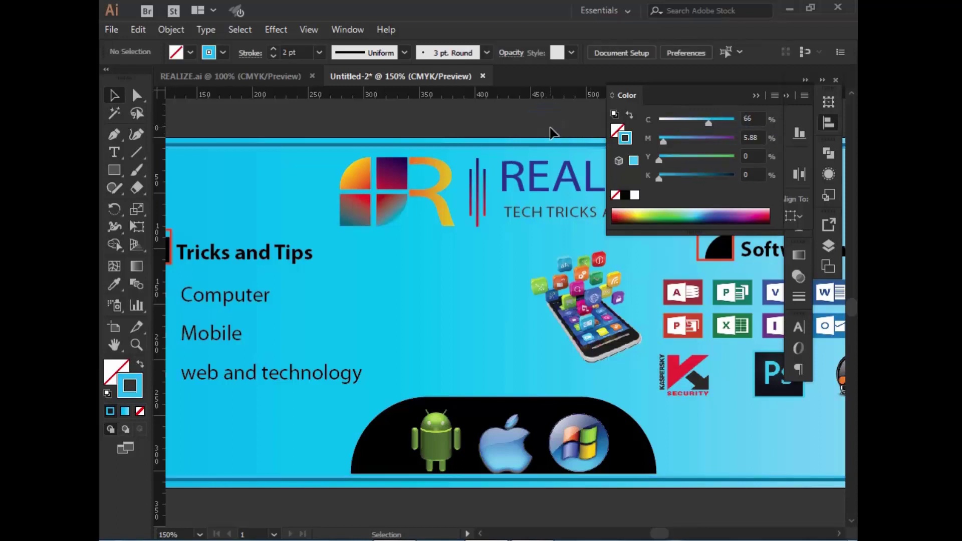
key("ctrl+0")
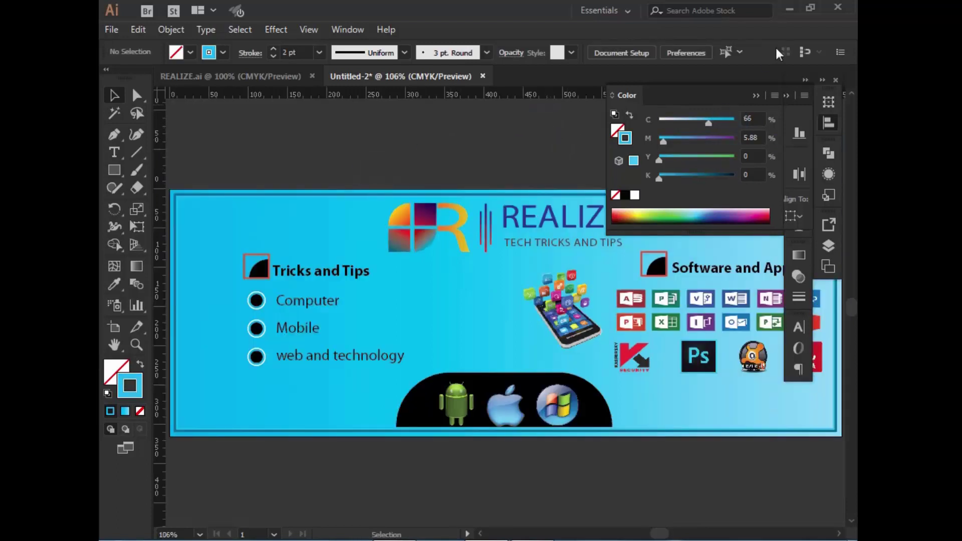
Collapse the Color panel into the dock and view the whole banner at 66.67%
left_click(755, 94)
left_click(787, 96)
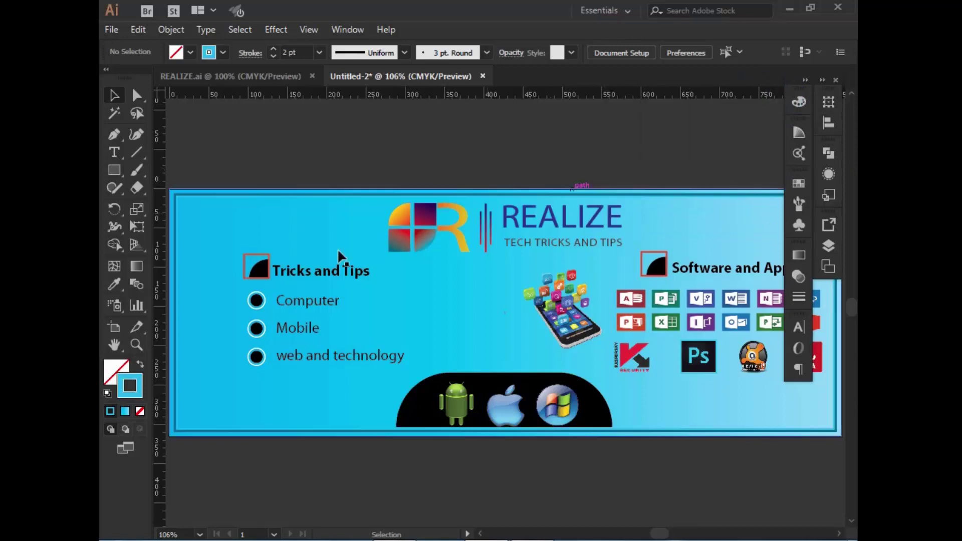
left_click(300, 204)
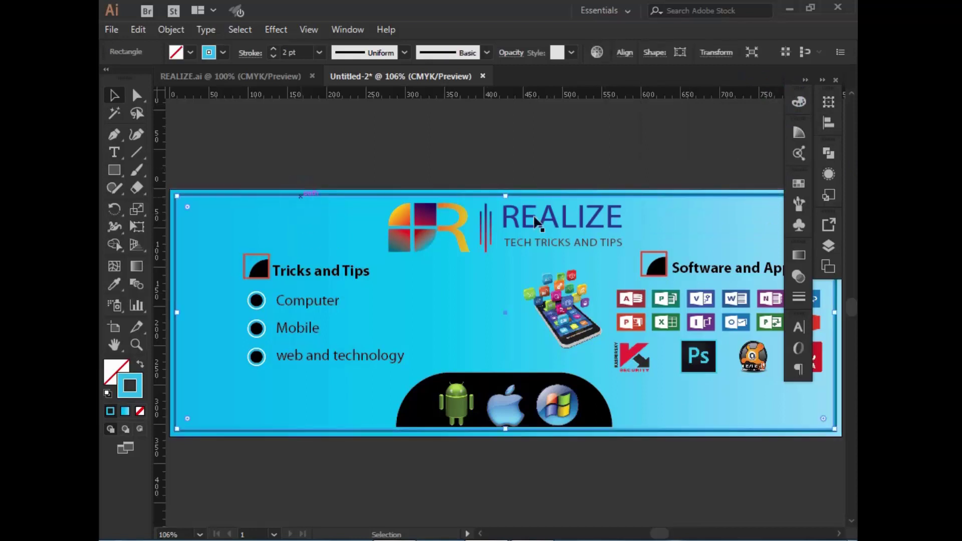
left_click(796, 103)
left_click(405, 166)
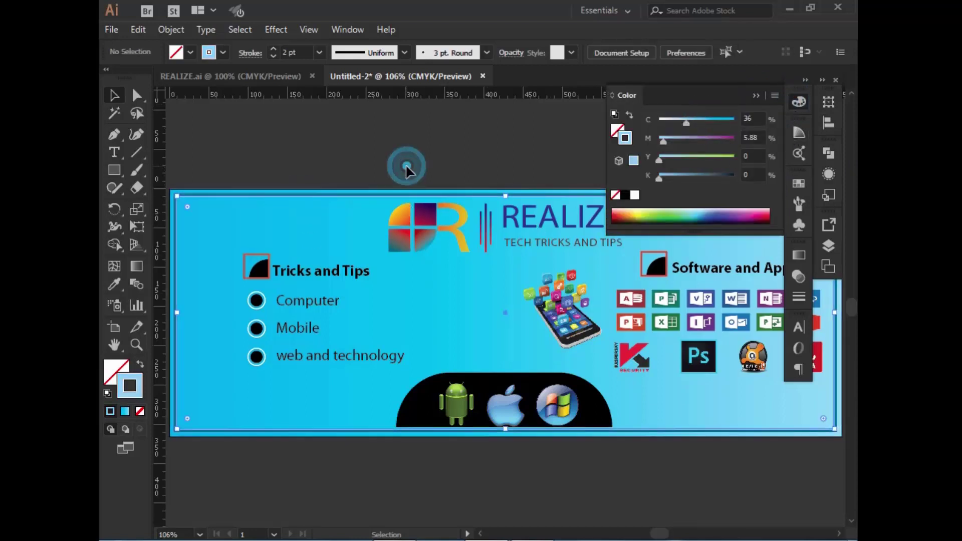
left_click(756, 97)
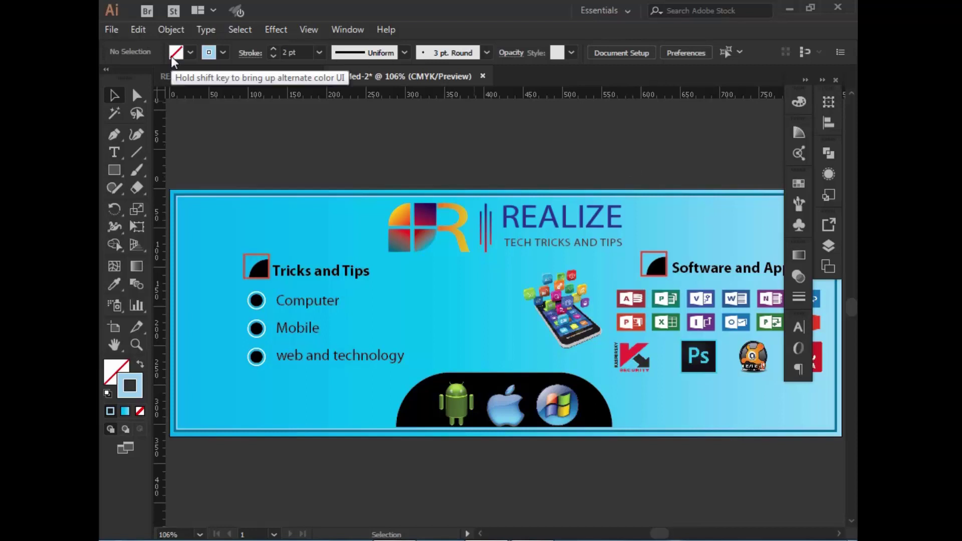
key("ctrl+1")
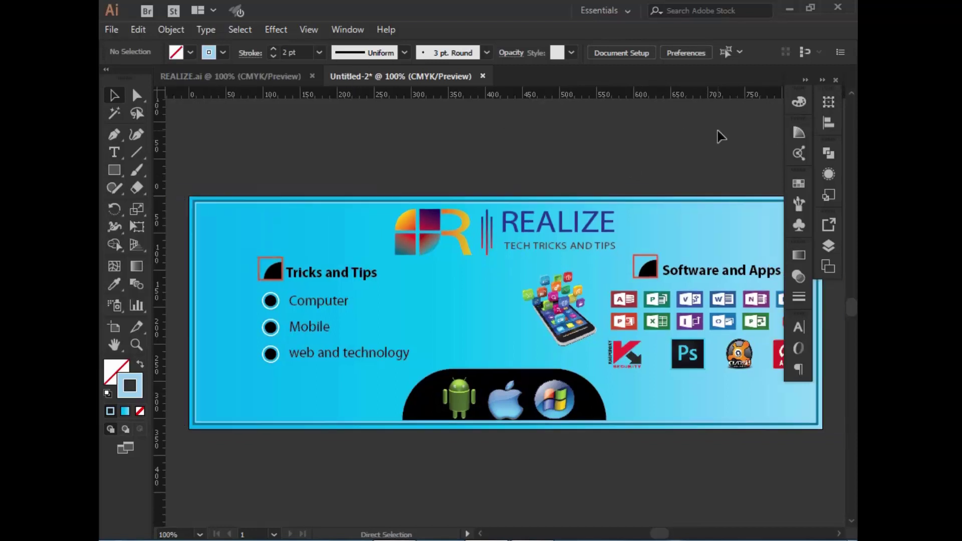
key("ctrl+minus")
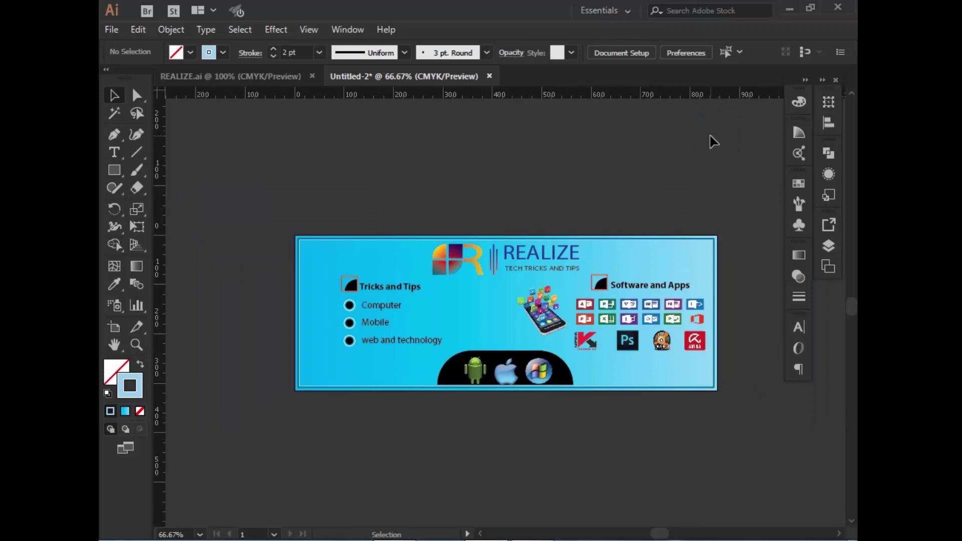